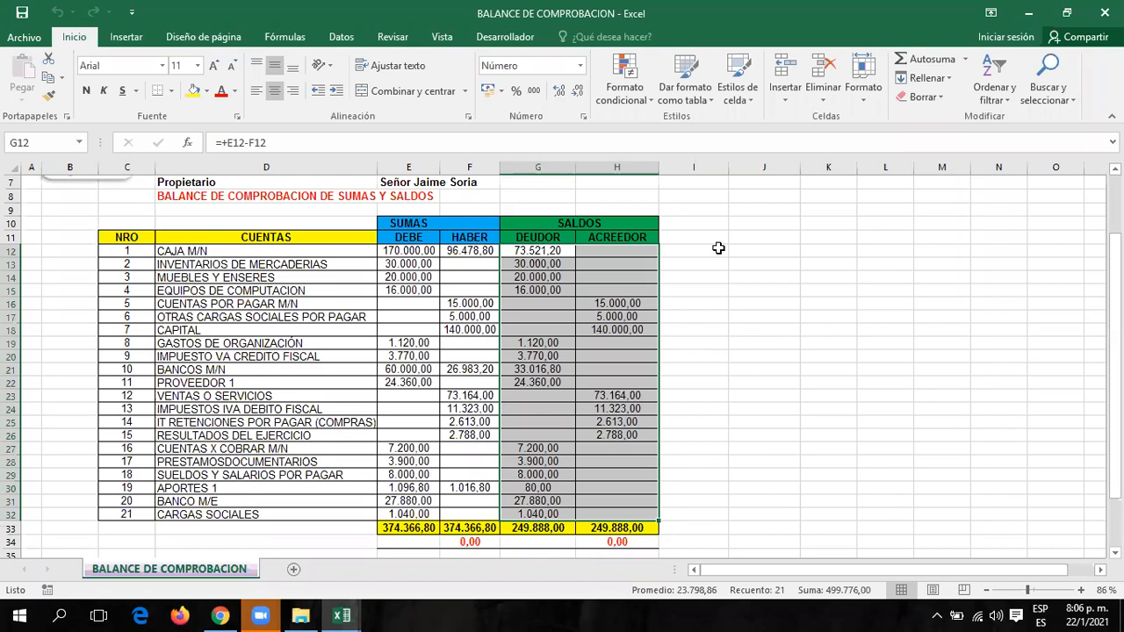
Scroll the Curso: Excel Contable page down to the TEMA 4 section, then return to Excel.
{"action": "left_click", "coordinate": [765, 263]}
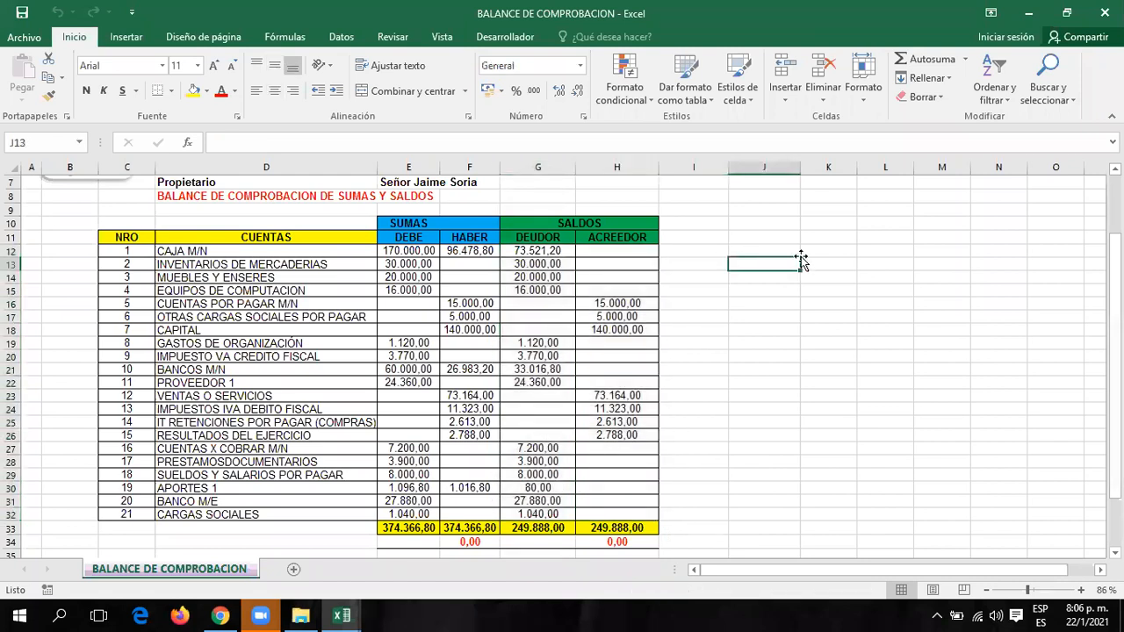
{"action": "left_click", "coordinate": [589, 35]}
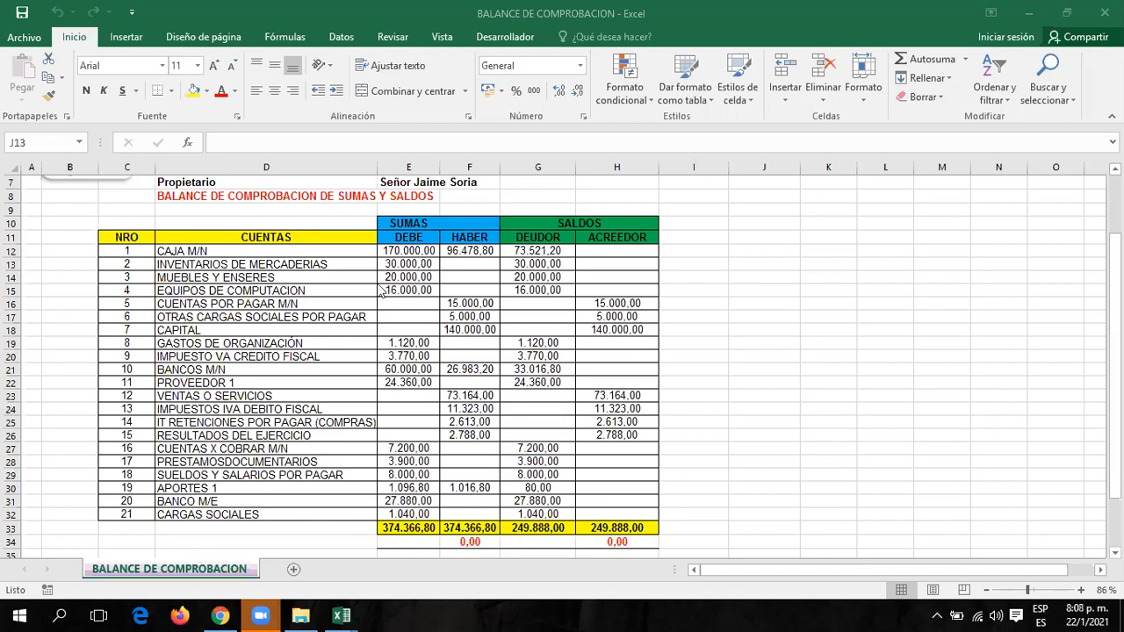
{"action": "left_click", "coordinate": [221, 614]}
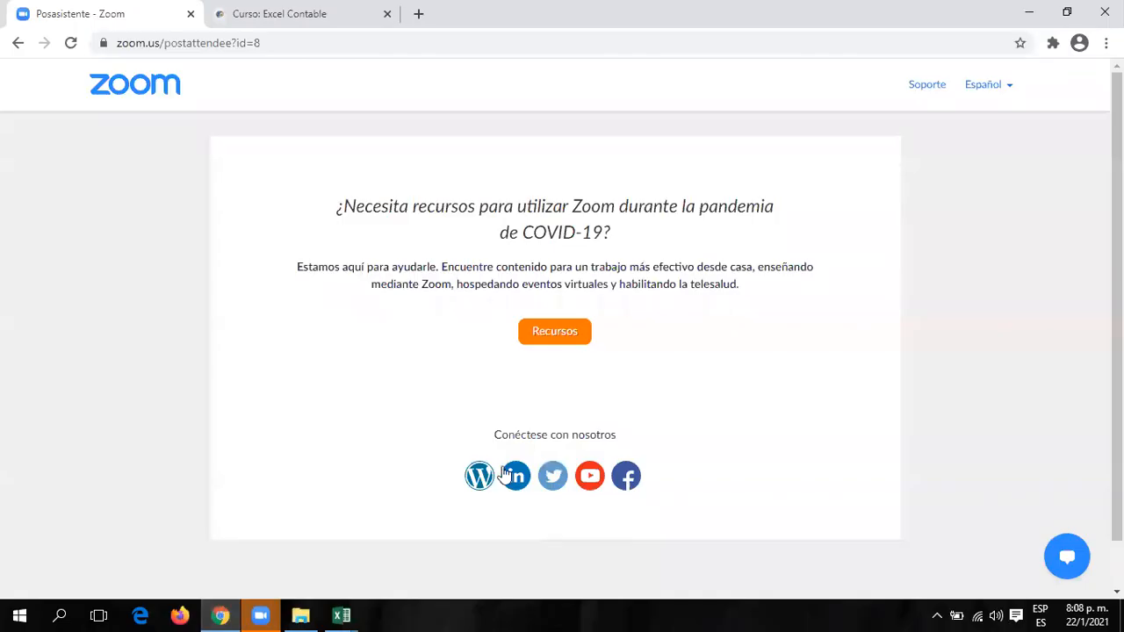
{"action": "left_click", "coordinate": [260, 13]}
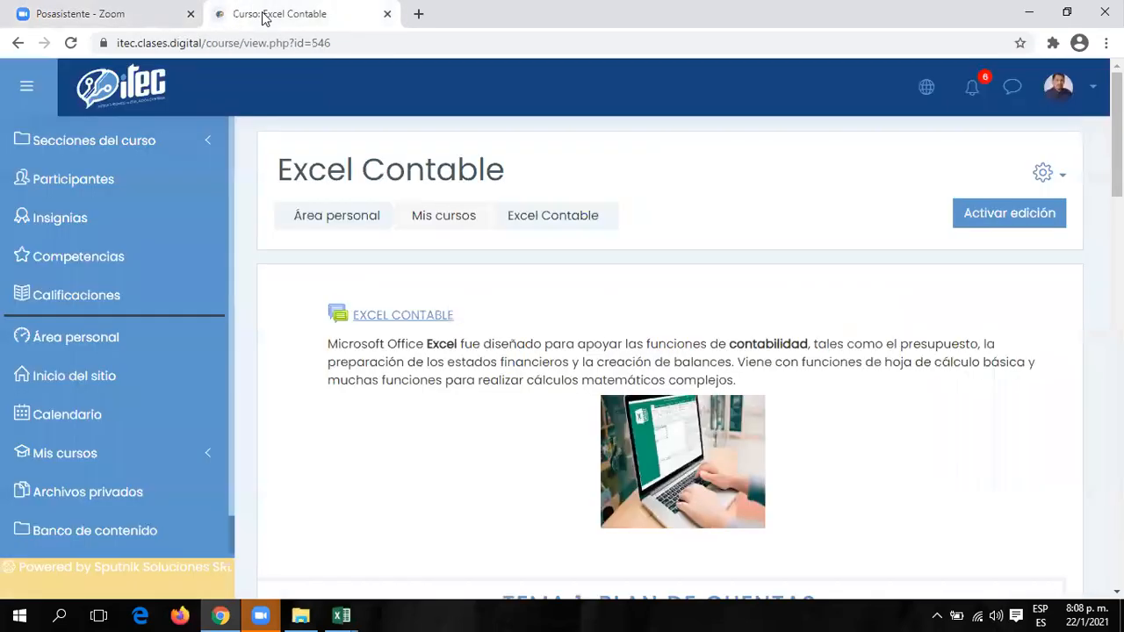
{"action": "scroll", "coordinate": [916, 377], "scroll_direction": "down", "scroll_amount": 8}
{"action": "scroll", "coordinate": [916, 397], "scroll_direction": "down", "scroll_amount": 6}
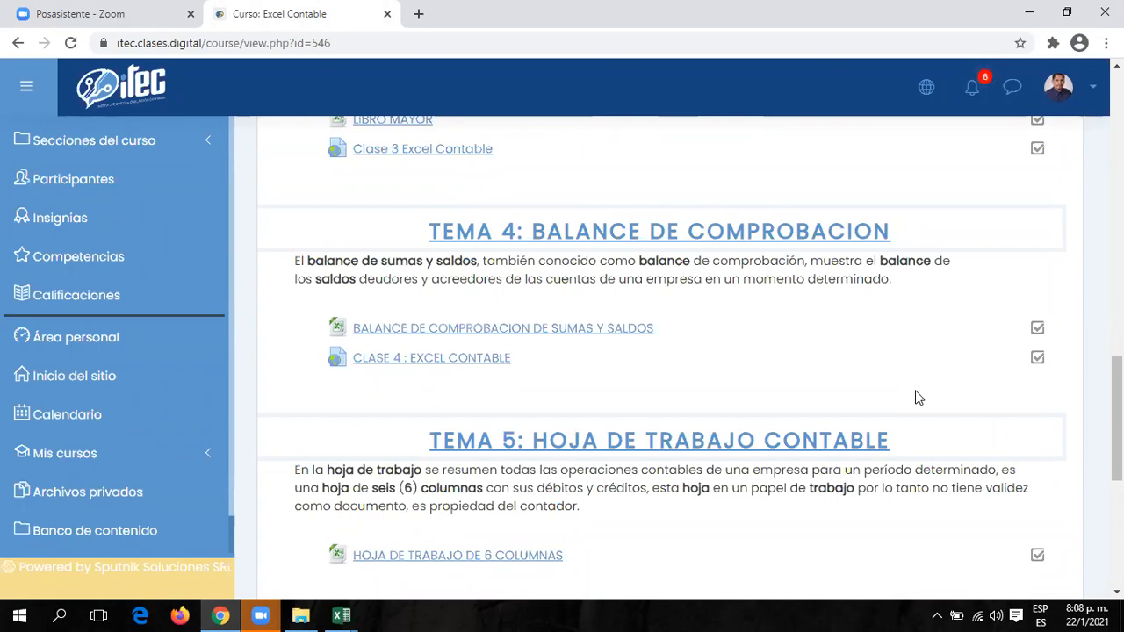
{"action": "scroll", "coordinate": [946, 401], "scroll_direction": "down", "scroll_amount": 1}
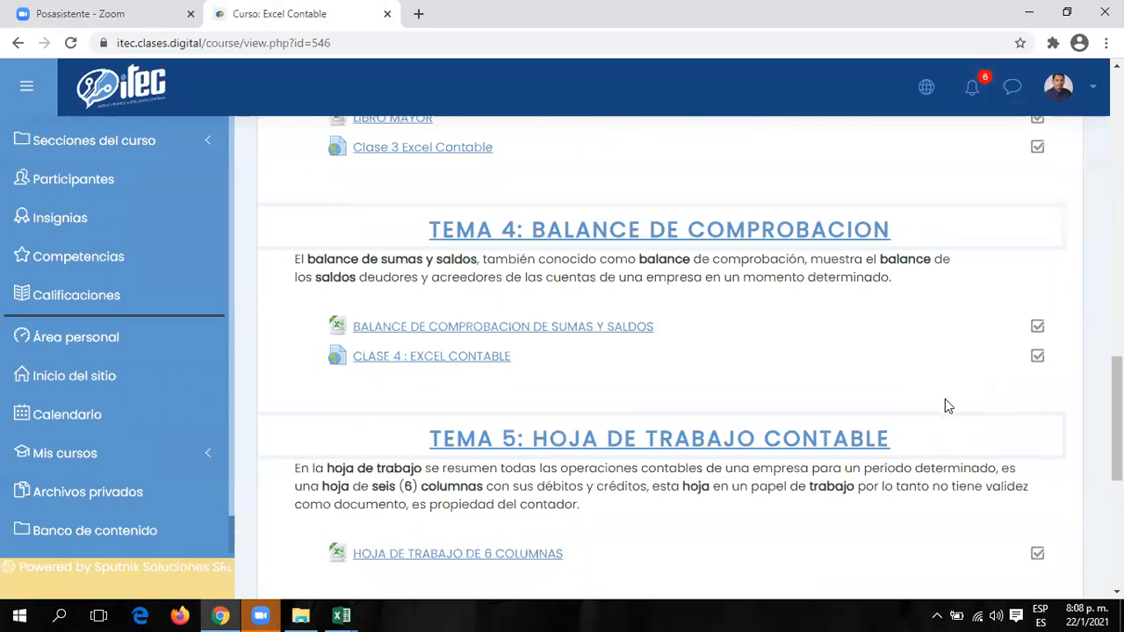
{"action": "scroll", "coordinate": [945, 399], "scroll_direction": "down", "scroll_amount": 1}
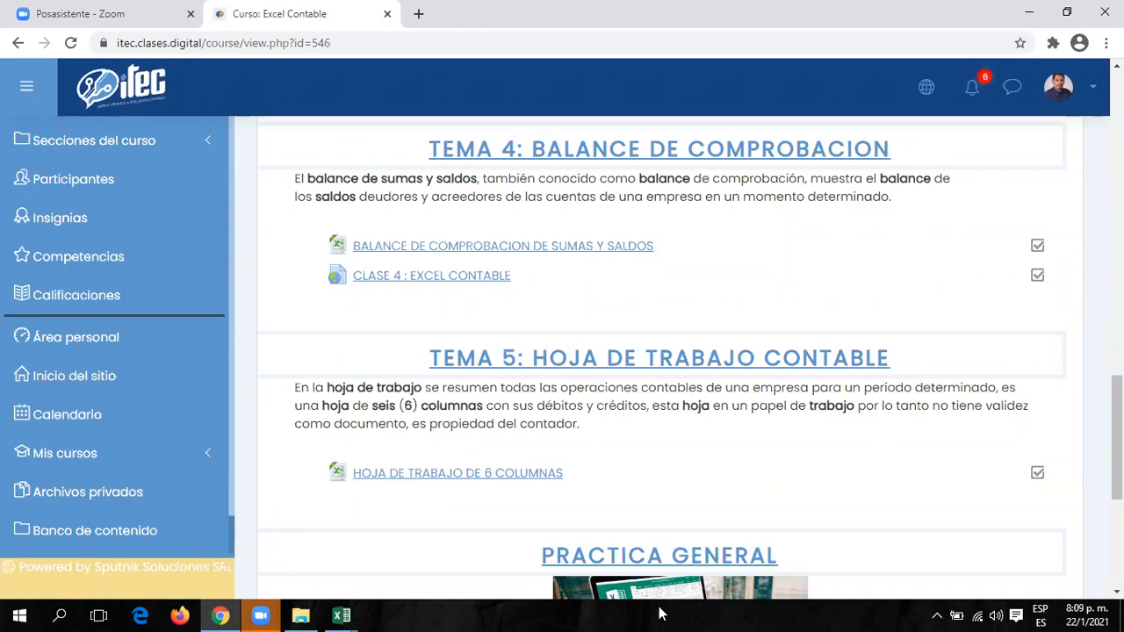
{"action": "left_click", "coordinate": [342, 616]}
Select the trial balance's SUMAS columns E10:F32, then head to the MENU PRINCIPAL workbook.
{"action": "left_click", "coordinate": [431, 535]}
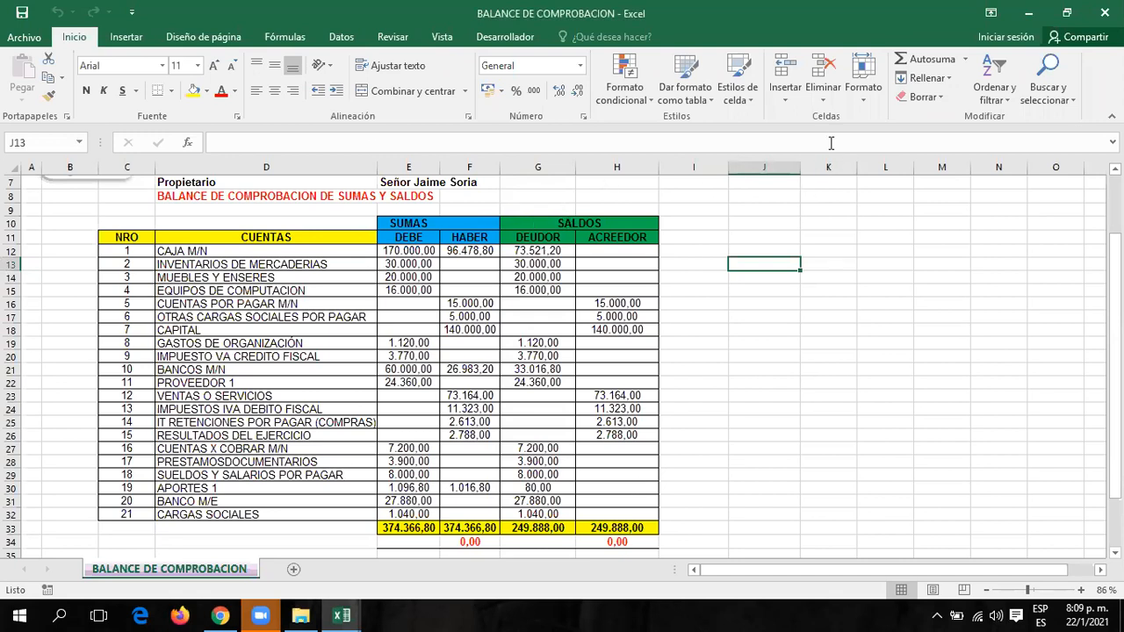
{"action": "left_click_drag", "start_coordinate": [397, 223], "coordinate": [466, 509]}
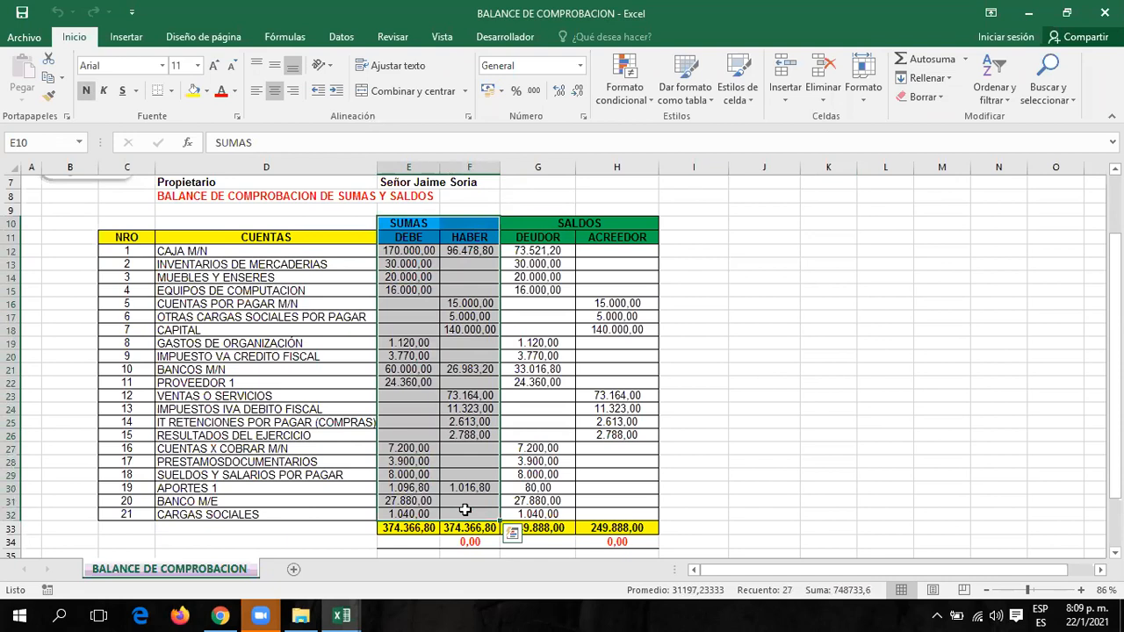
{"action": "scroll", "coordinate": [602, 462], "scroll_direction": "up", "scroll_amount": 2}
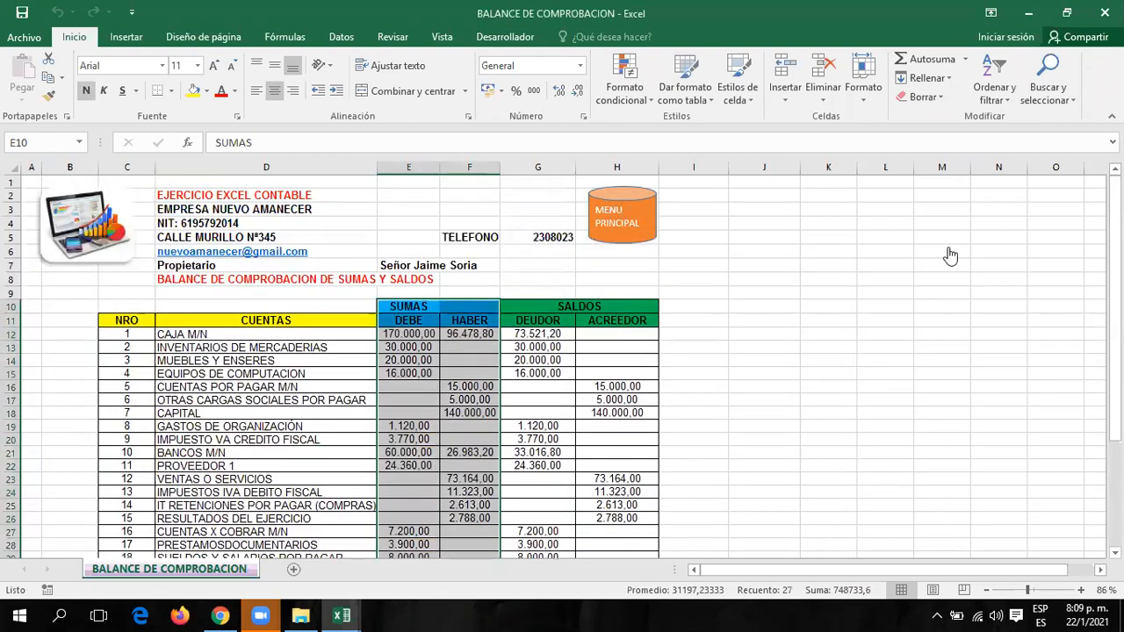
{"action": "left_click", "coordinate": [903, 283]}
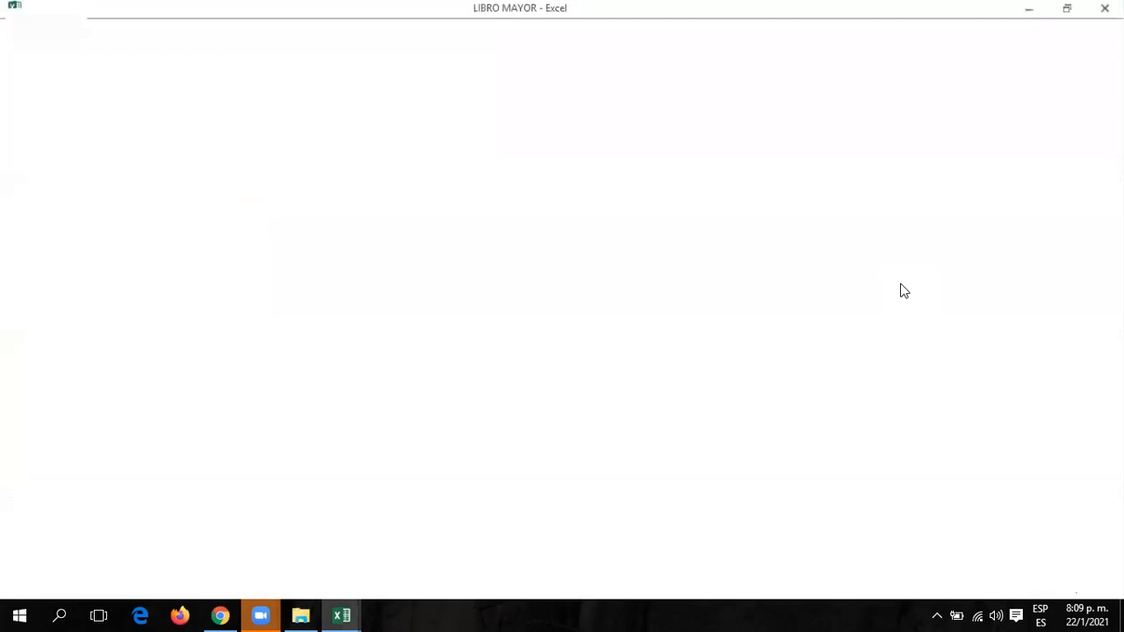
Scroll through the LIBRO MAYOR ledger totals and return to the MENU PRINCIPAL workbook.
{"action": "scroll", "coordinate": [741, 390], "scroll_direction": "down", "scroll_amount": 7}
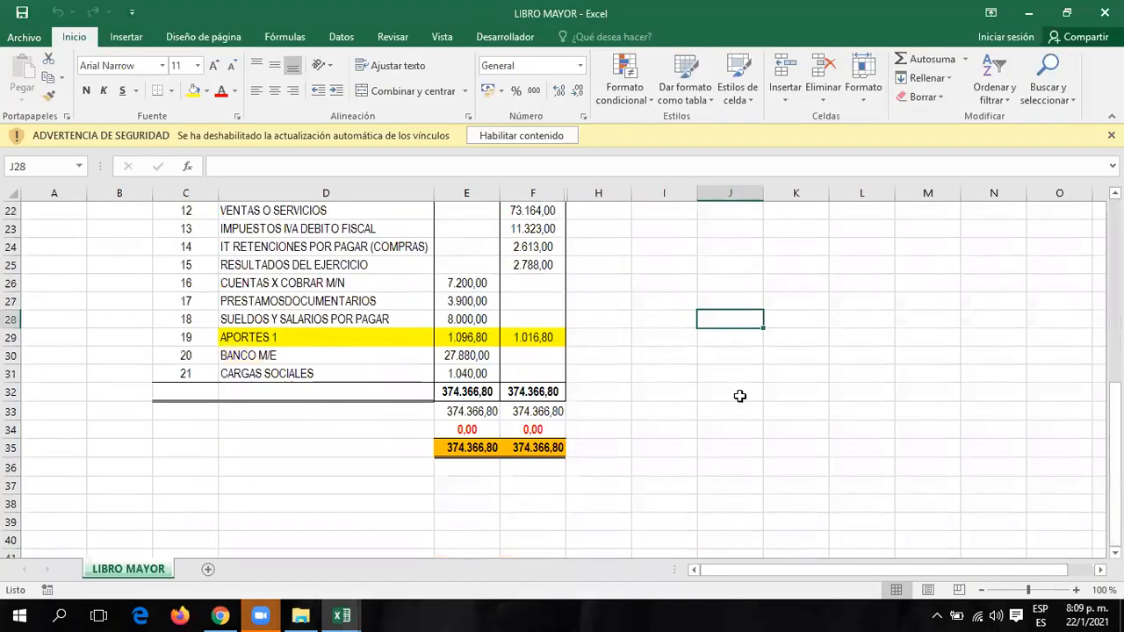
{"action": "scroll", "coordinate": [741, 395], "scroll_direction": "up", "scroll_amount": 2}
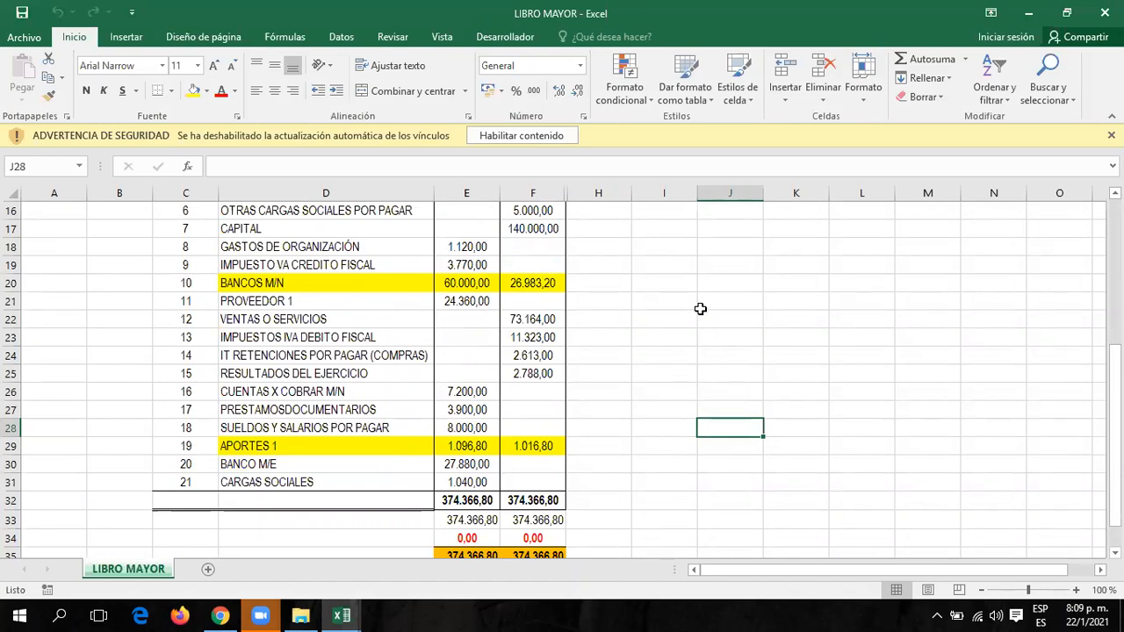
{"action": "scroll", "coordinate": [707, 314], "scroll_direction": "up", "scroll_amount": 5}
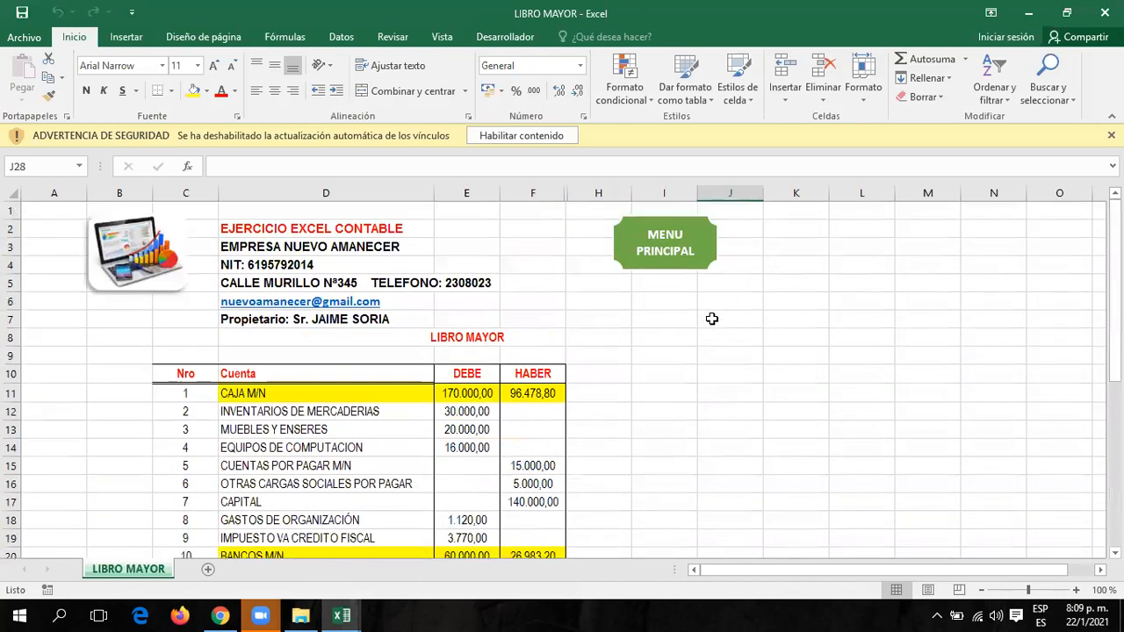
{"action": "left_click", "coordinate": [691, 255]}
Switch via the taskbar previews to LIBRO MAYOR, then to BALANCE DE COMPROBACION.
{"action": "mouse_move", "coordinate": [346, 615]}
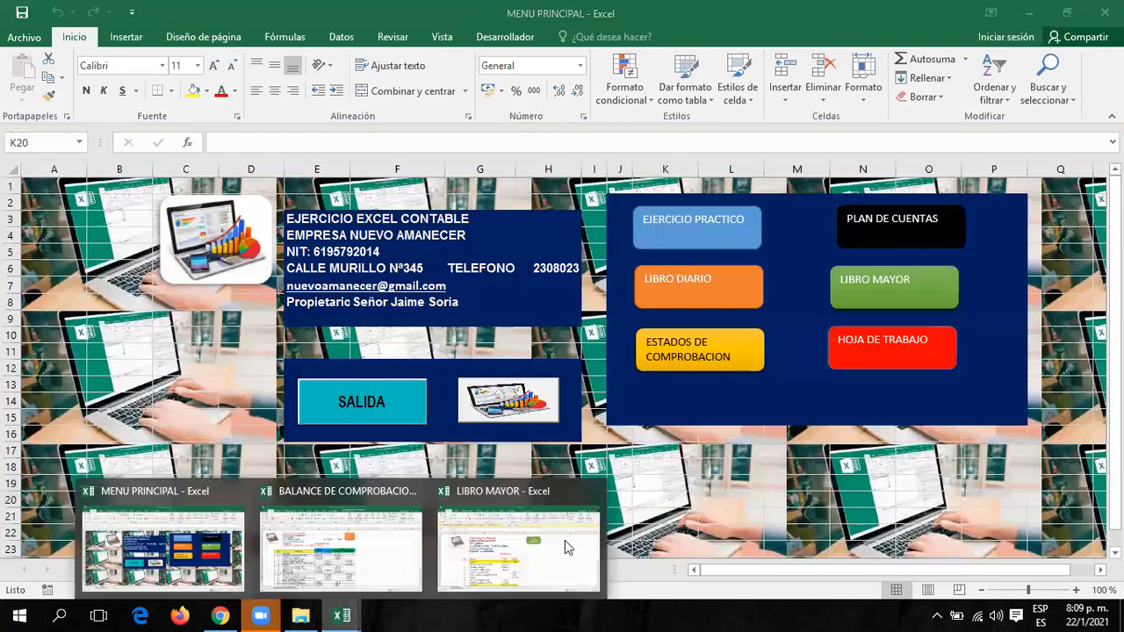
{"action": "left_click", "coordinate": [505, 538]}
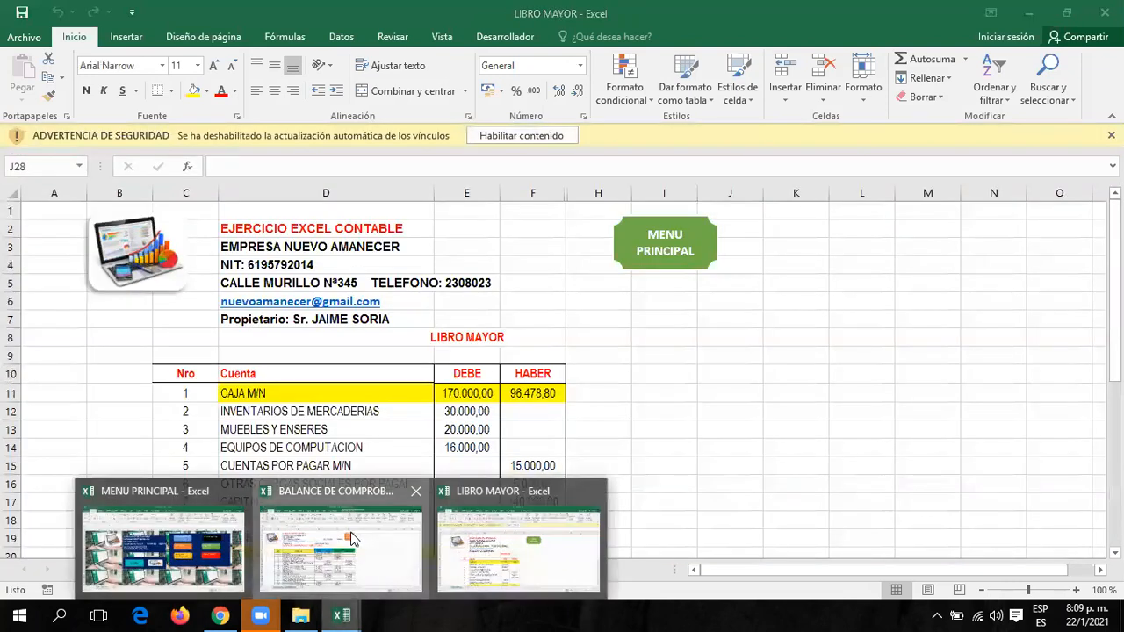
{"action": "left_click", "coordinate": [355, 554]}
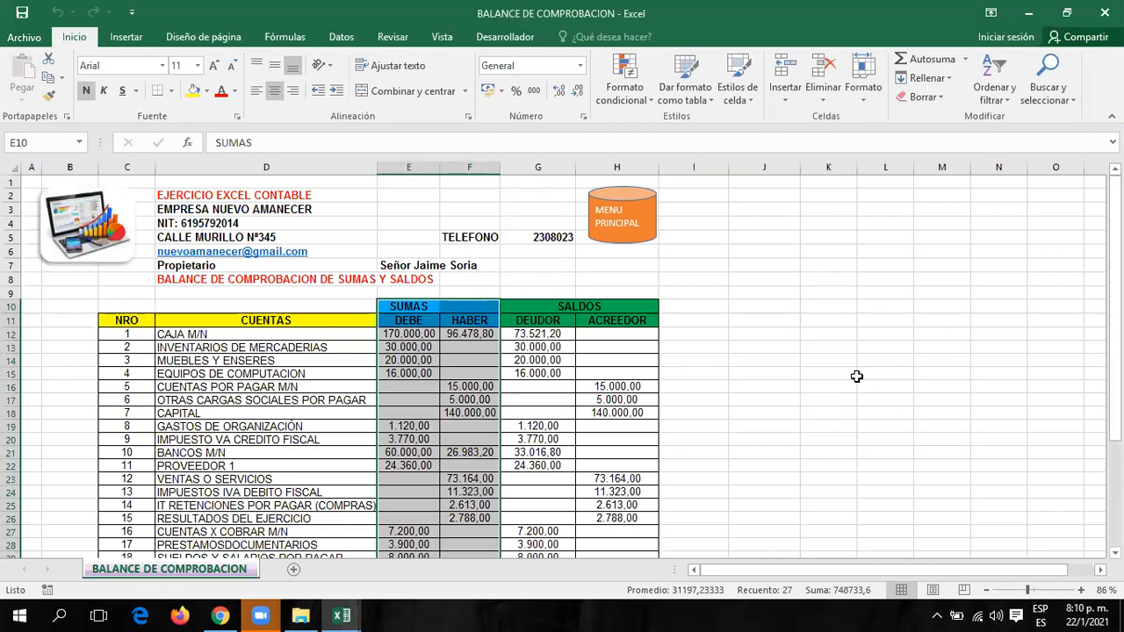
Scroll down and back up the BALANCE DE COMPROBACION sheet, then go to MENU PRINCIPAL.
{"action": "scroll", "coordinate": [853, 376], "scroll_direction": "down", "scroll_amount": 2}
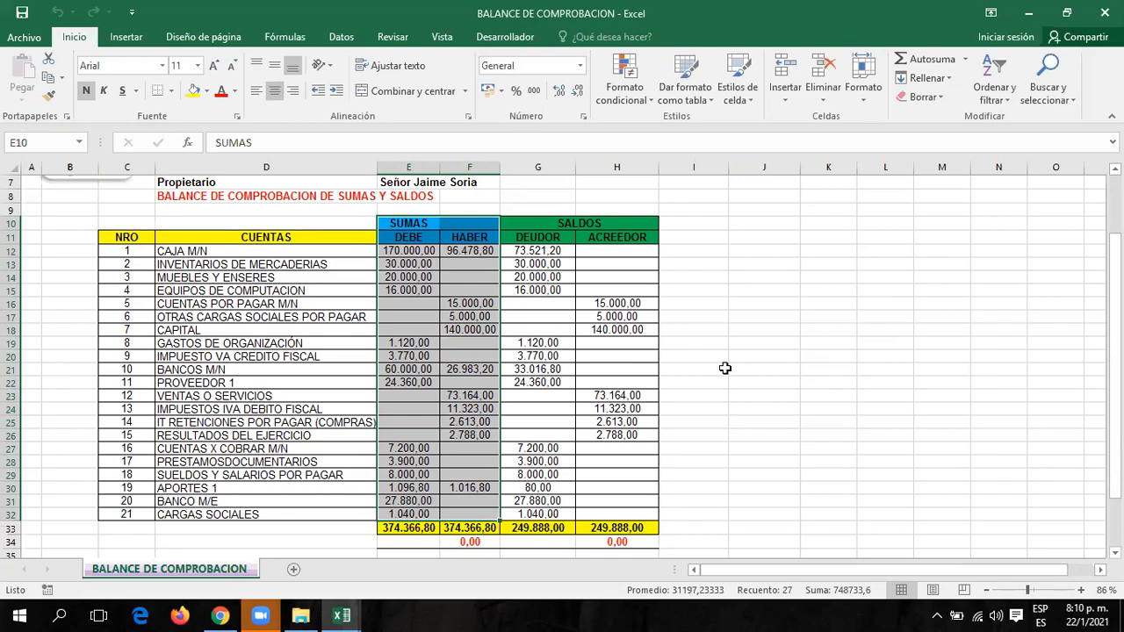
{"action": "scroll", "coordinate": [725, 368], "scroll_direction": "up", "scroll_amount": 2}
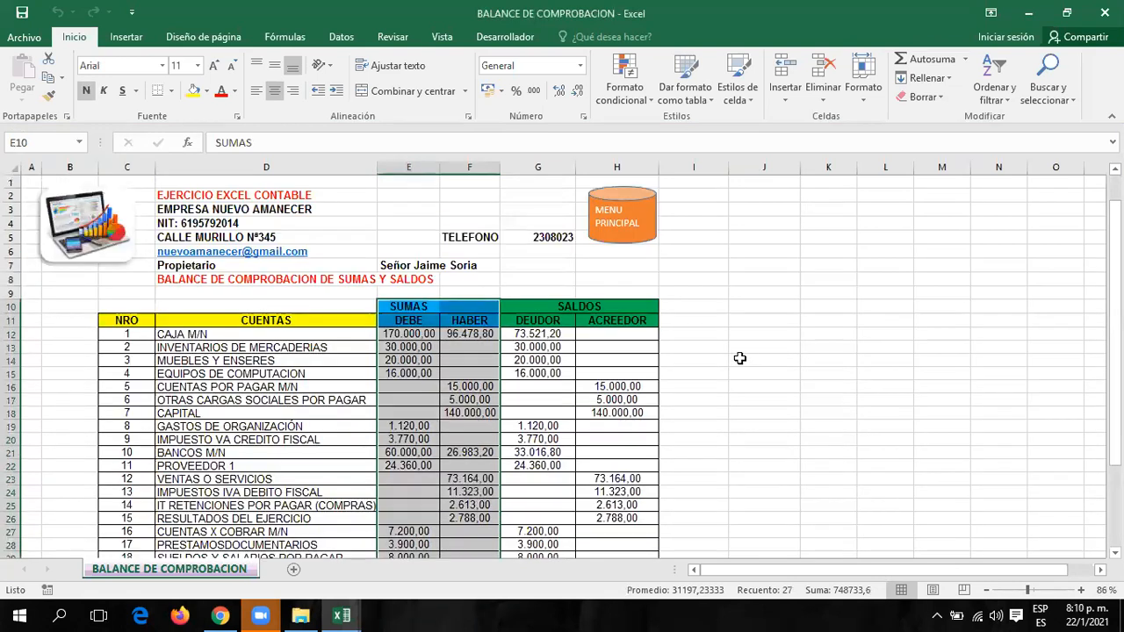
{"action": "left_click", "coordinate": [639, 217]}
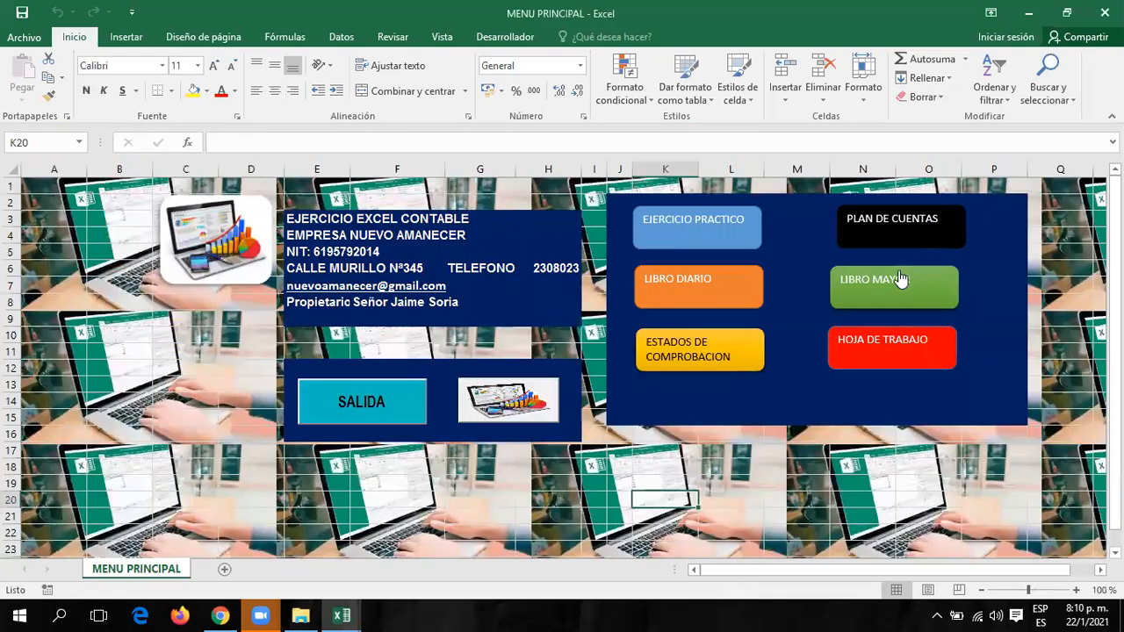
{"action": "left_click", "coordinate": [884, 353]}
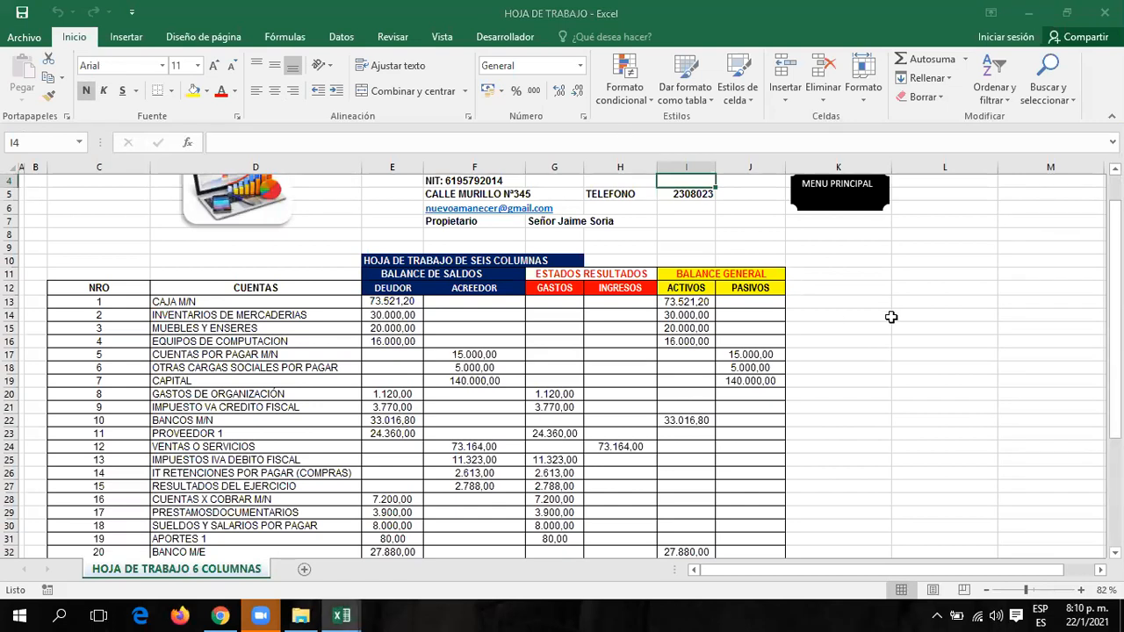
{"action": "scroll", "coordinate": [872, 342], "scroll_direction": "down", "scroll_amount": 2}
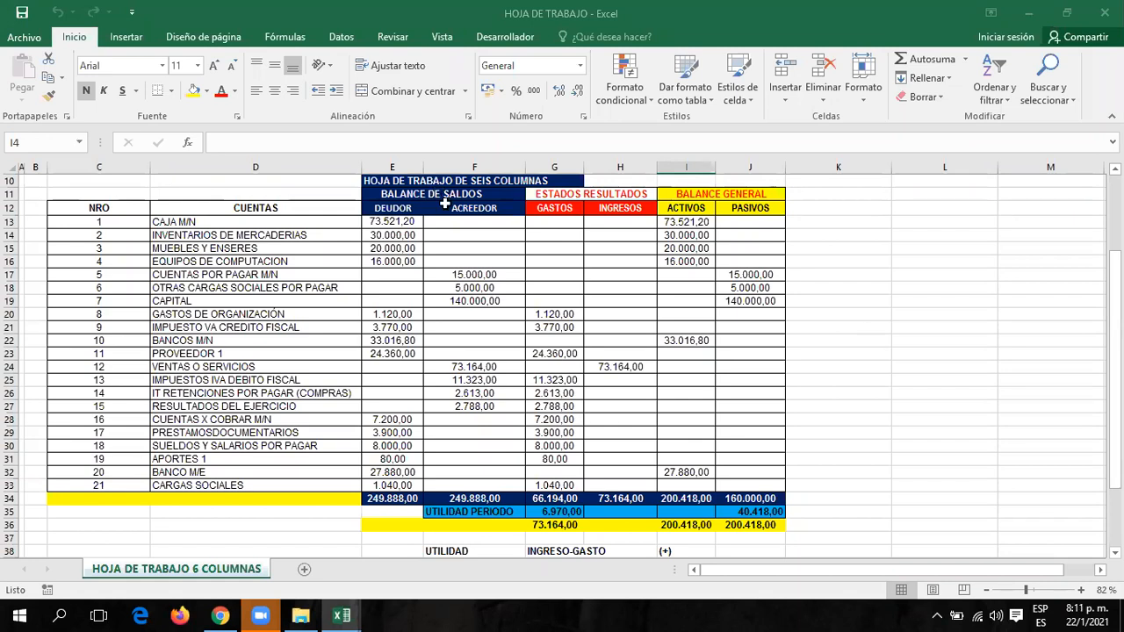
{"action": "scroll", "coordinate": [604, 273], "scroll_direction": "up", "scroll_amount": 3}
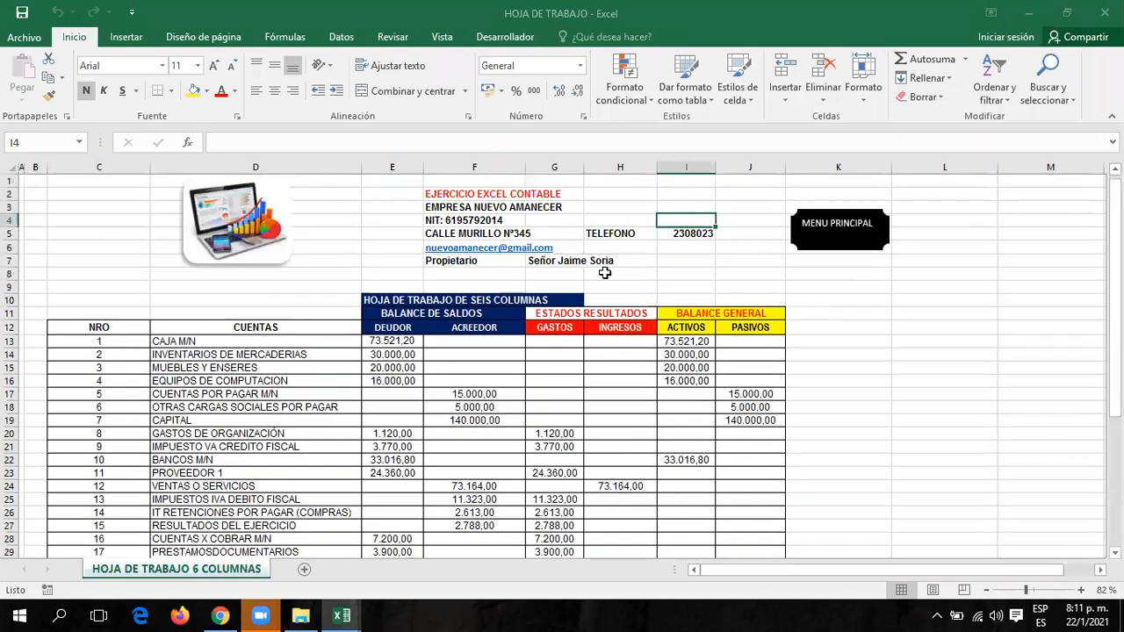
{"action": "scroll", "coordinate": [604, 275], "scroll_direction": "down", "scroll_amount": 1}
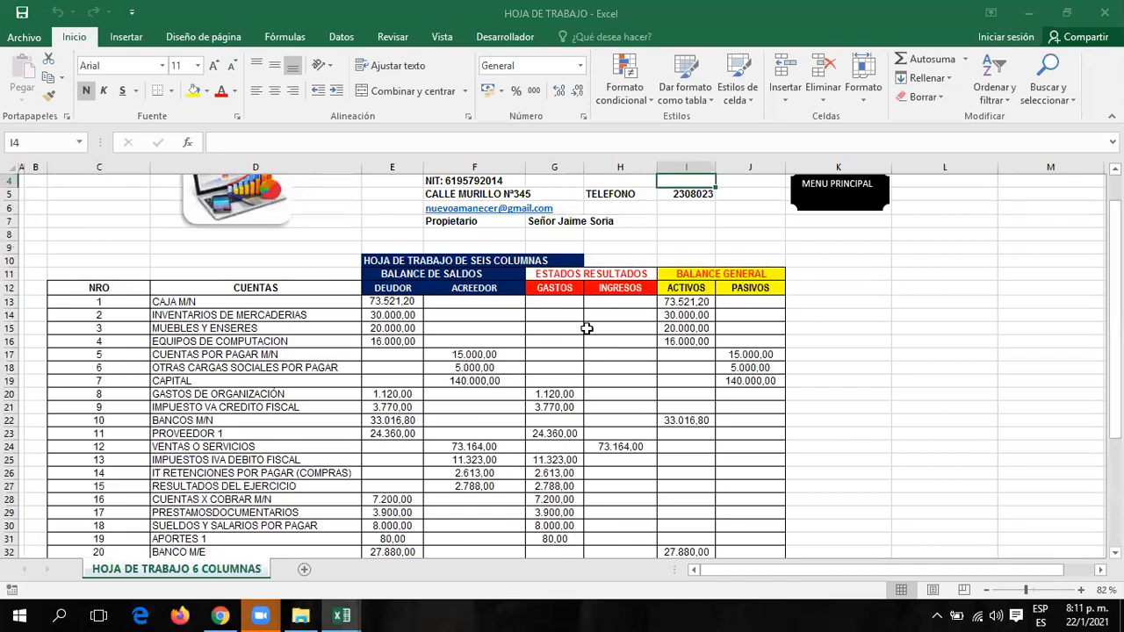
{"action": "scroll", "coordinate": [603, 274], "scroll_direction": "down", "scroll_amount": 1}
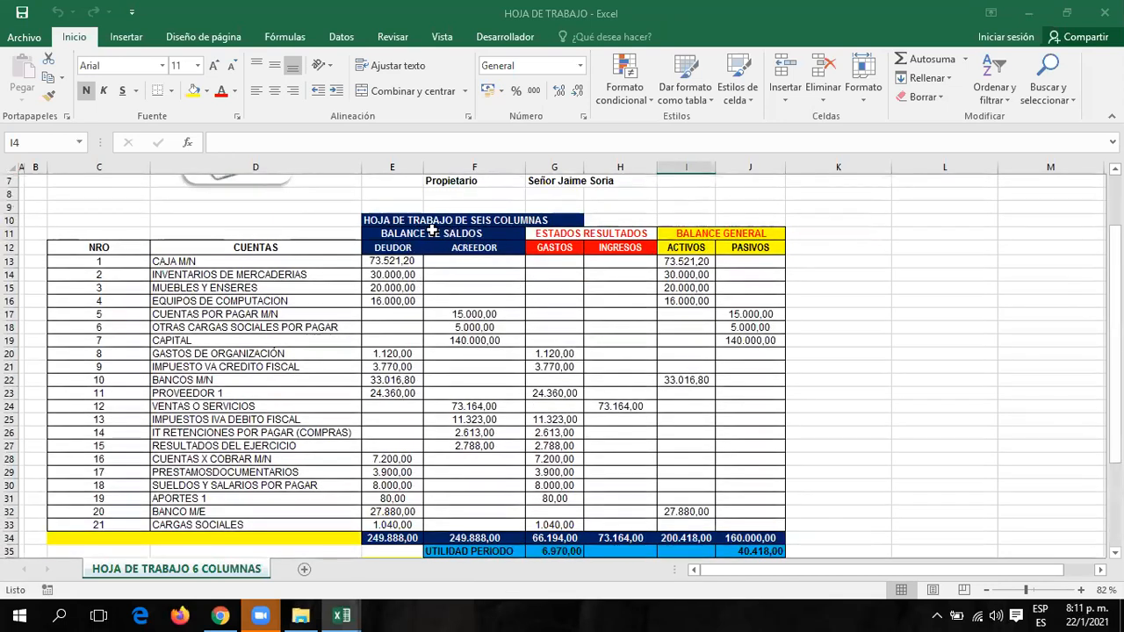
{"action": "left_click_drag", "start_coordinate": [385, 233], "coordinate": [497, 537]}
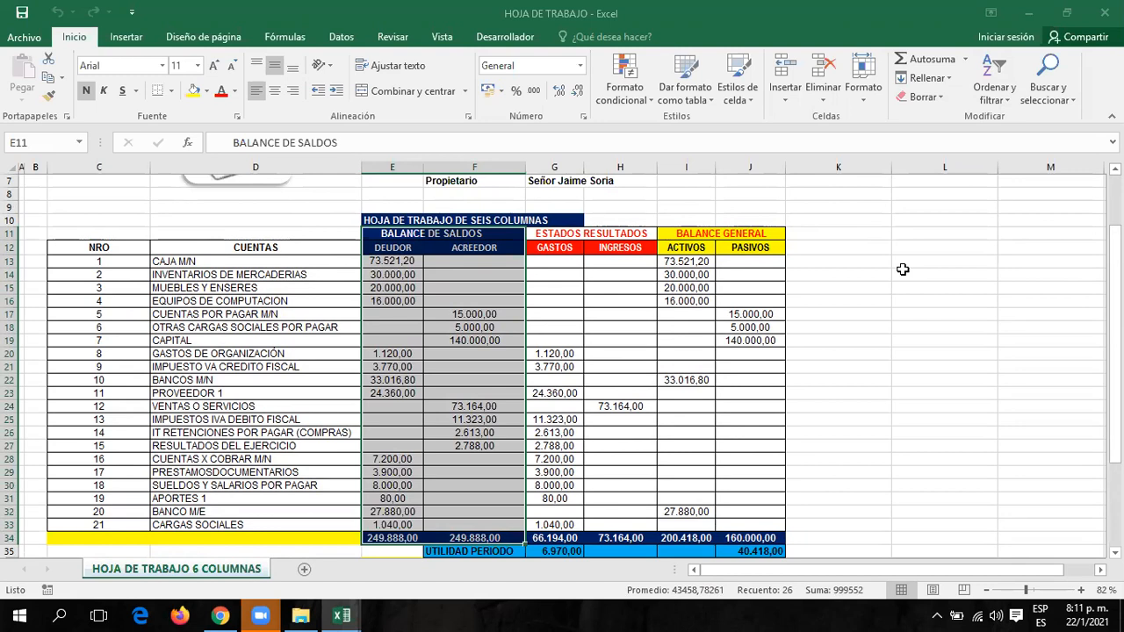
{"action": "left_click", "coordinate": [559, 237]}
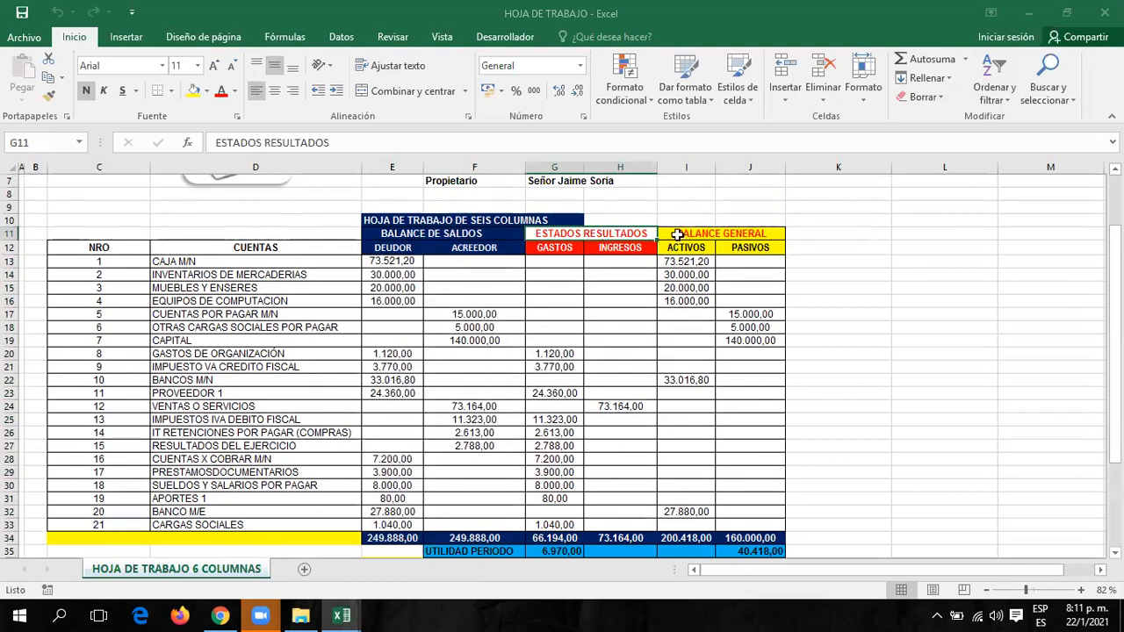
{"action": "left_click", "coordinate": [677, 234]}
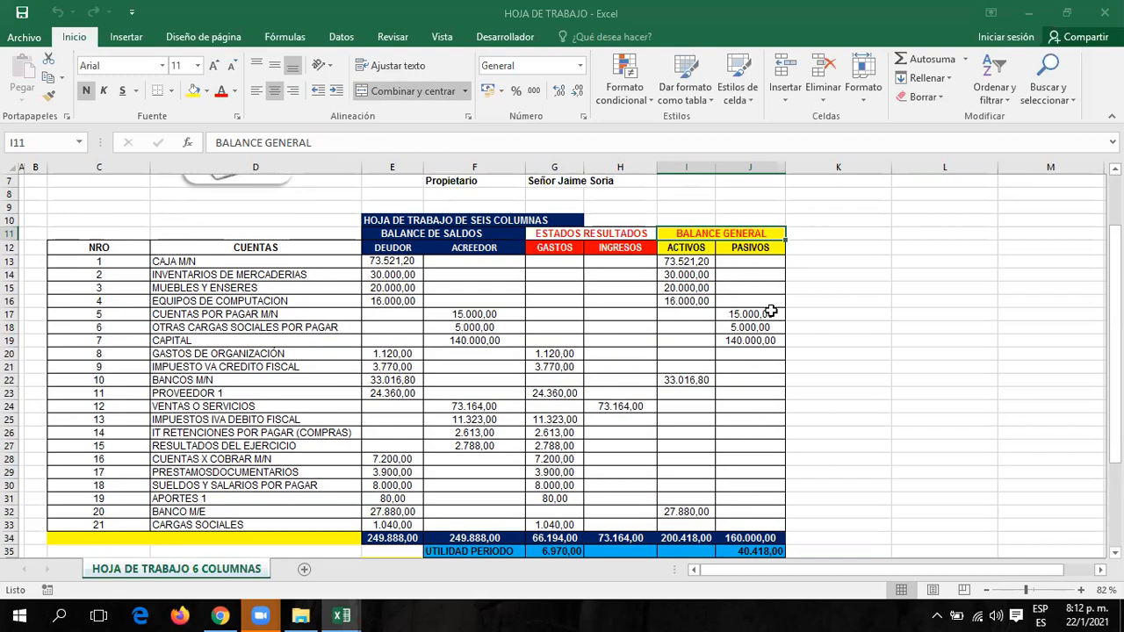
{"action": "left_click", "coordinate": [801, 352]}
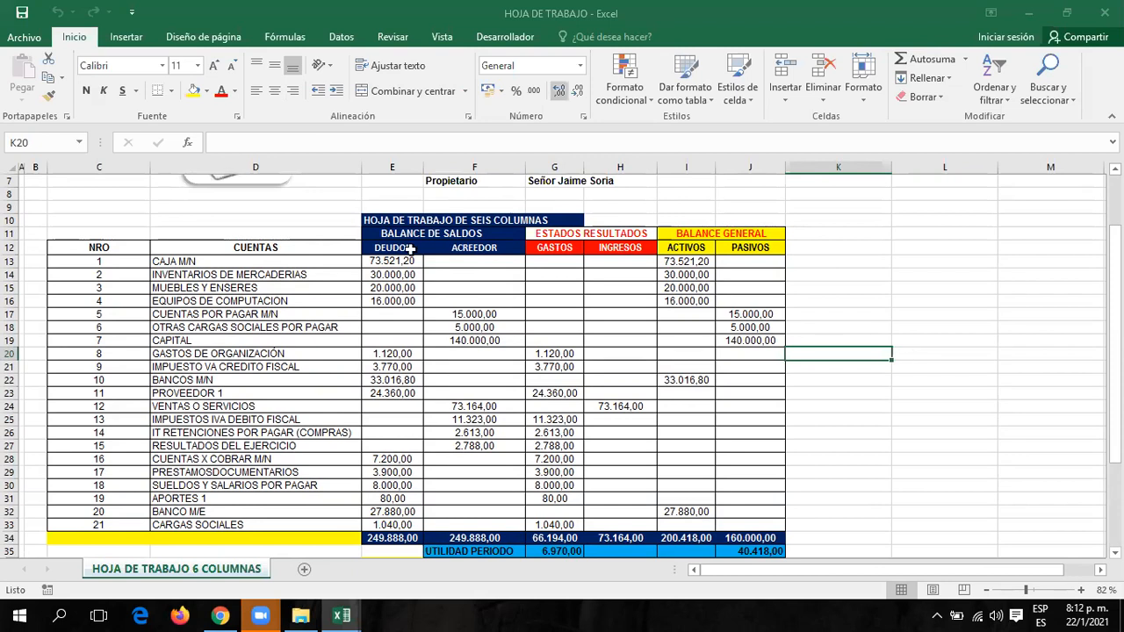
{"action": "left_click_drag", "start_coordinate": [393, 249], "coordinate": [499, 522]}
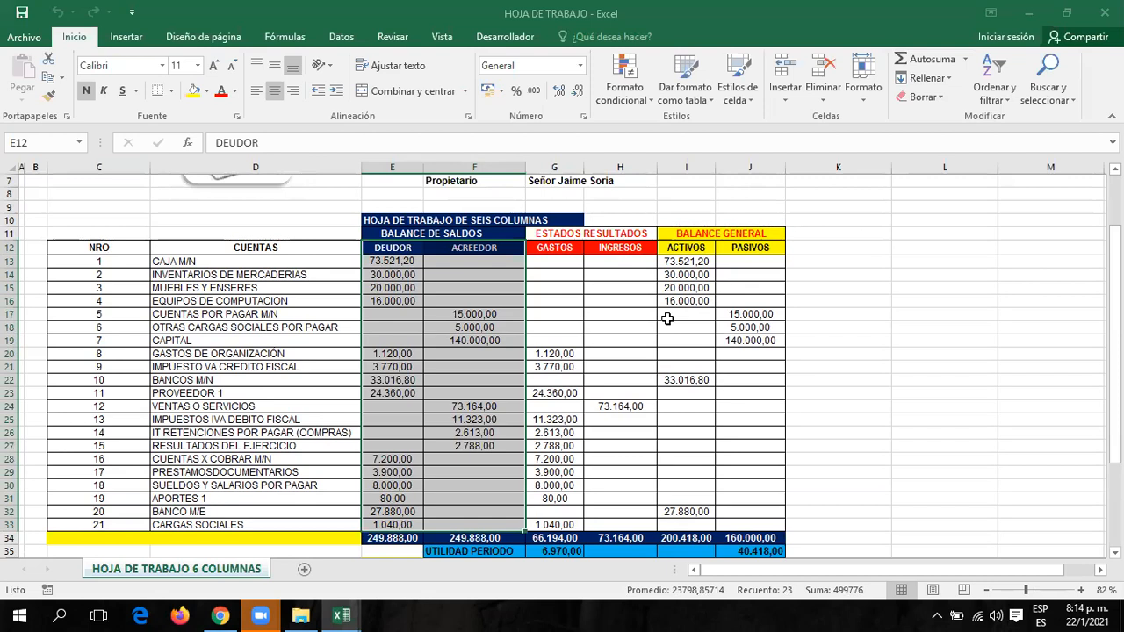
{"action": "left_click_drag", "start_coordinate": [562, 262], "coordinate": [602, 525]}
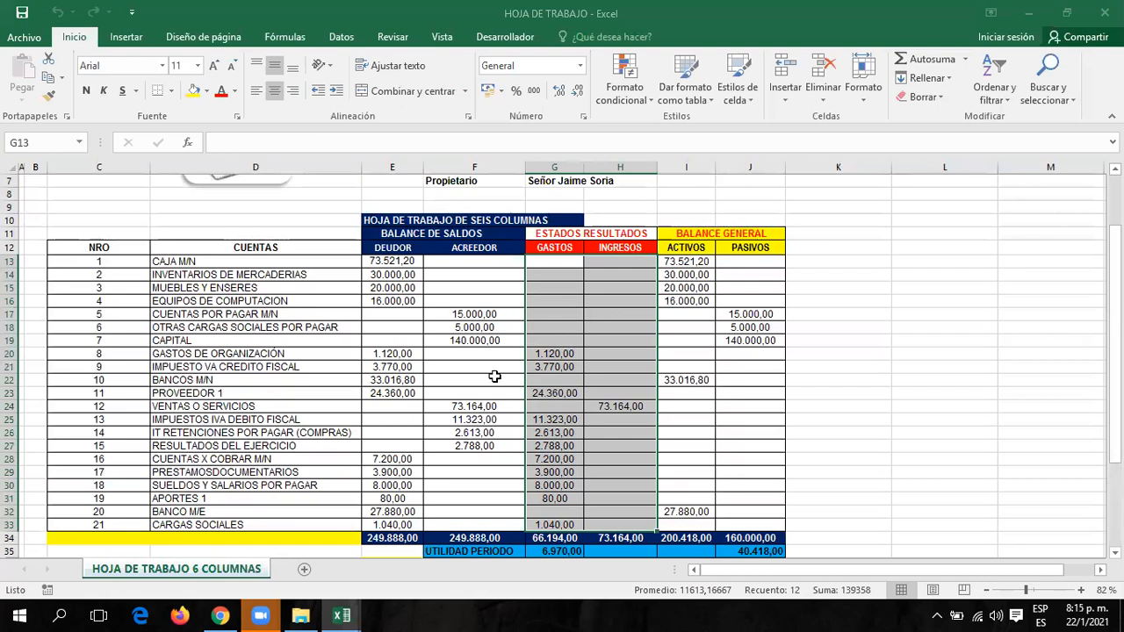
{"action": "scroll", "coordinate": [612, 311], "scroll_direction": "down", "scroll_amount": 2}
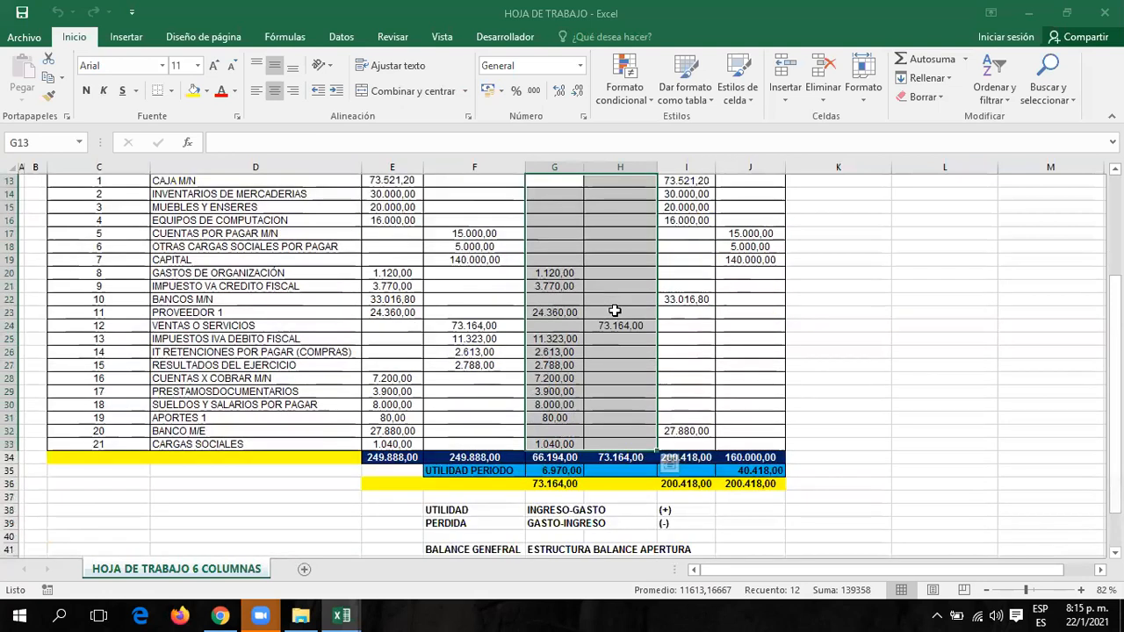
{"action": "scroll", "coordinate": [615, 311], "scroll_direction": "up", "scroll_amount": 1}
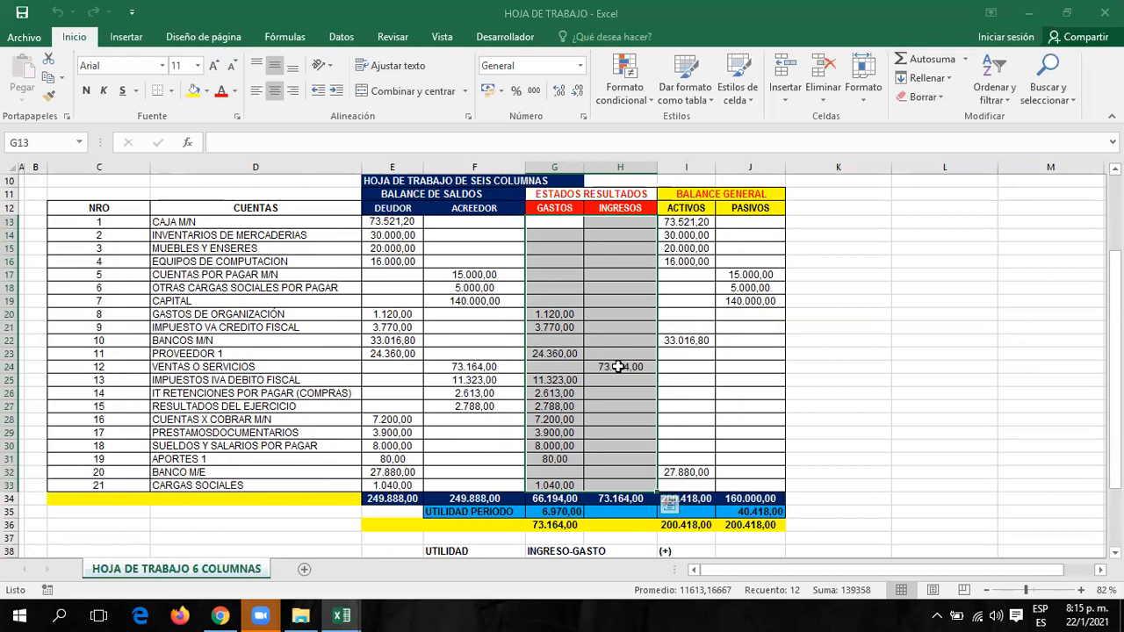
{"action": "left_click", "coordinate": [613, 367]}
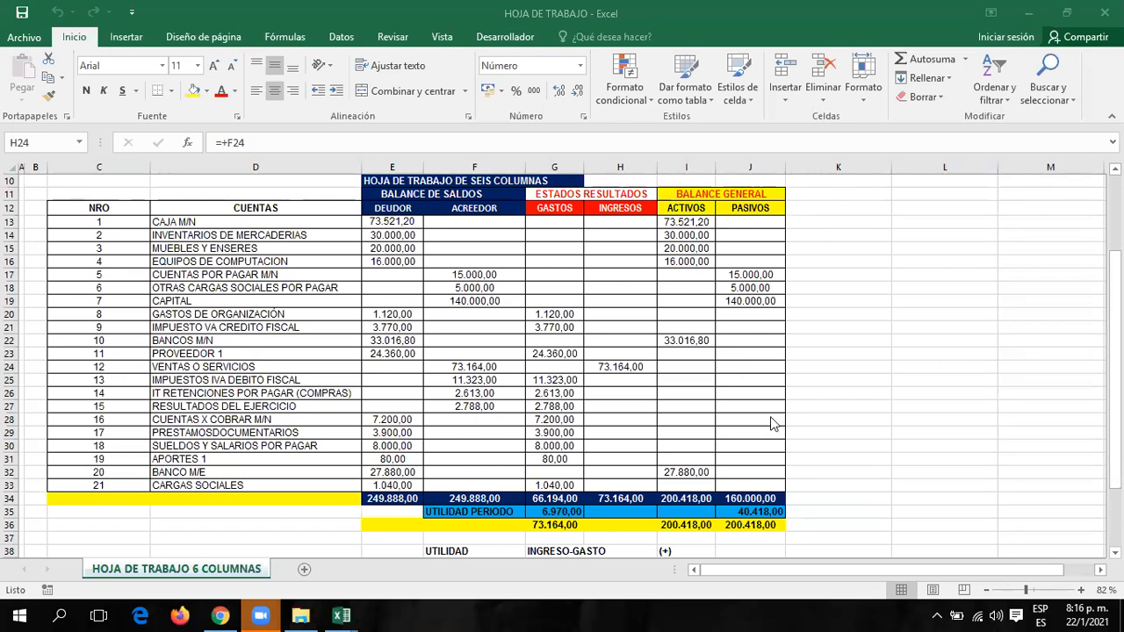
{"action": "scroll", "coordinate": [658, 391], "scroll_direction": "down", "scroll_amount": 1}
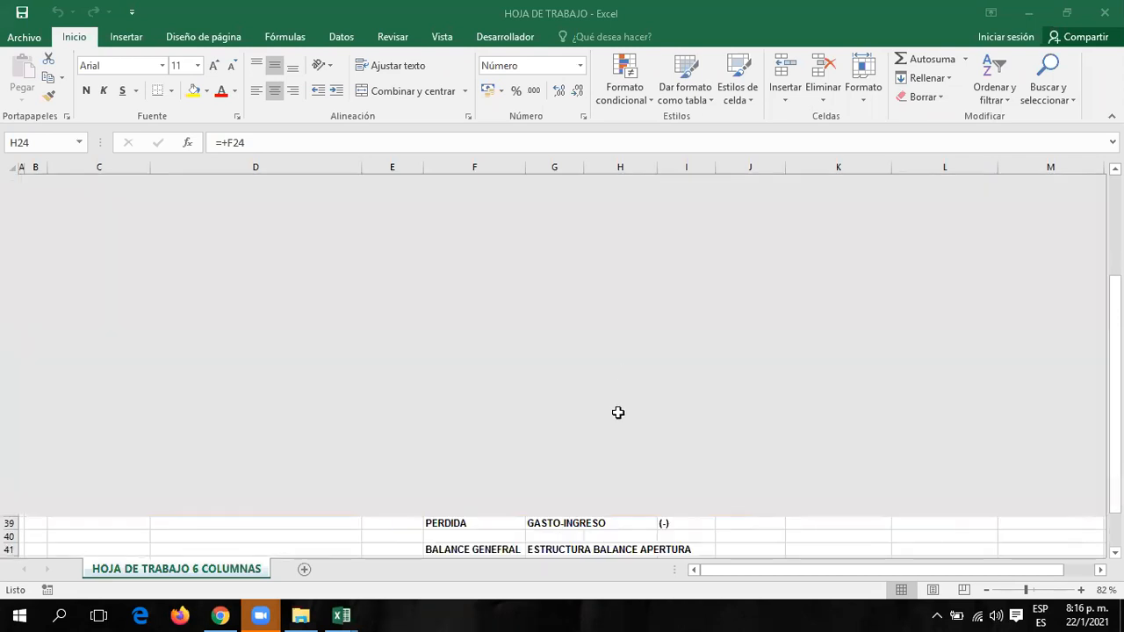
{"action": "scroll", "coordinate": [658, 403], "scroll_direction": "up", "scroll_amount": 1}
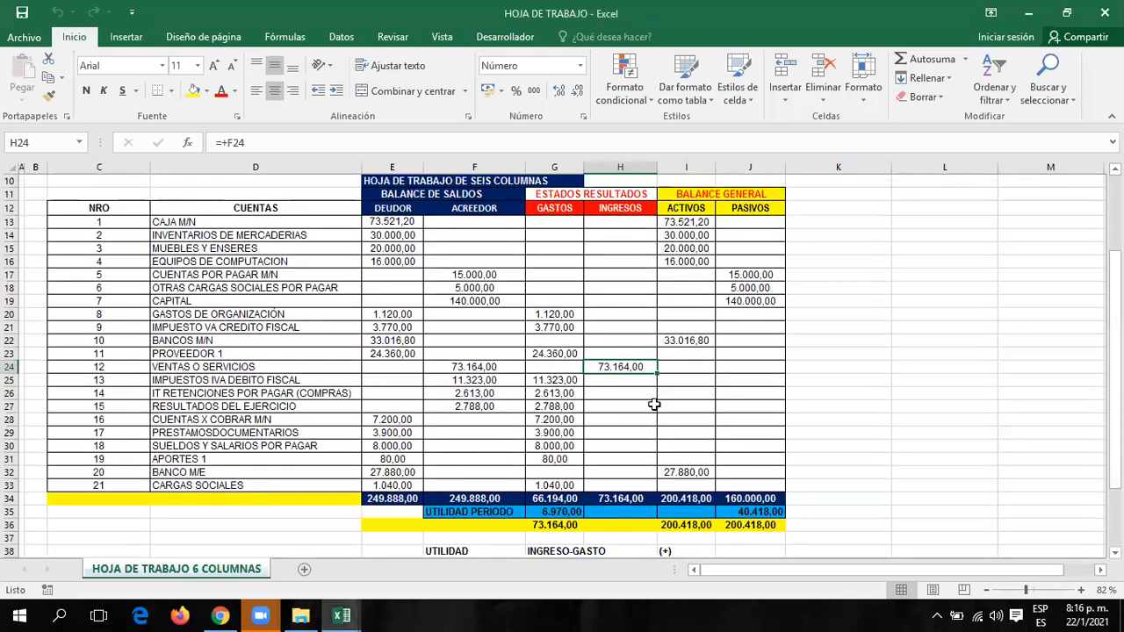
{"action": "left_click", "coordinate": [703, 141]}
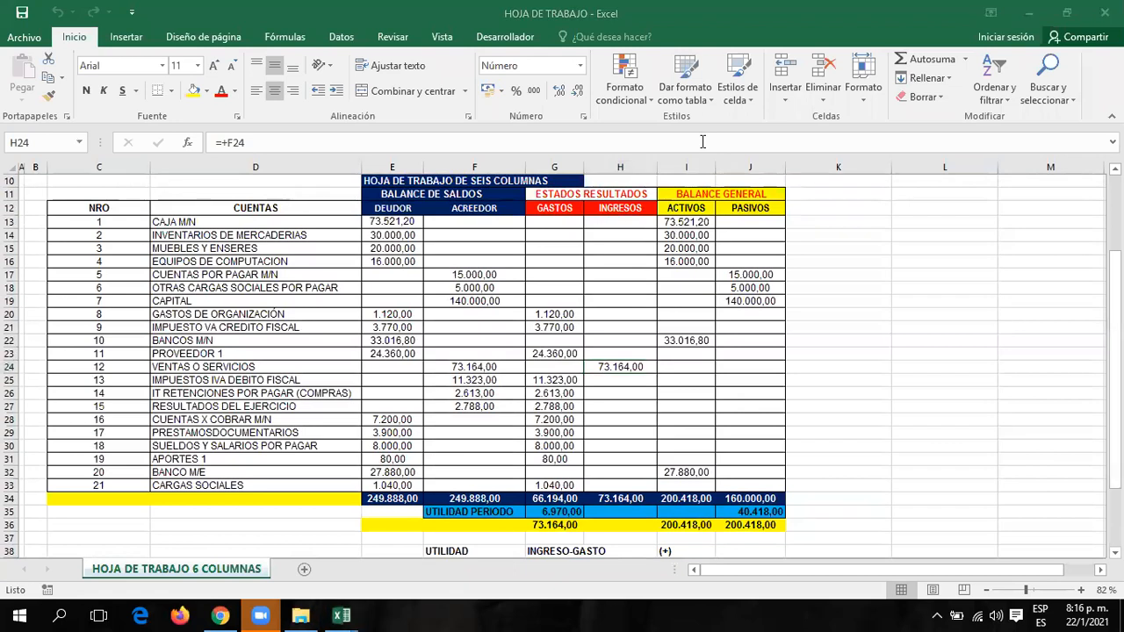
{"action": "left_click", "coordinate": [632, 353]}
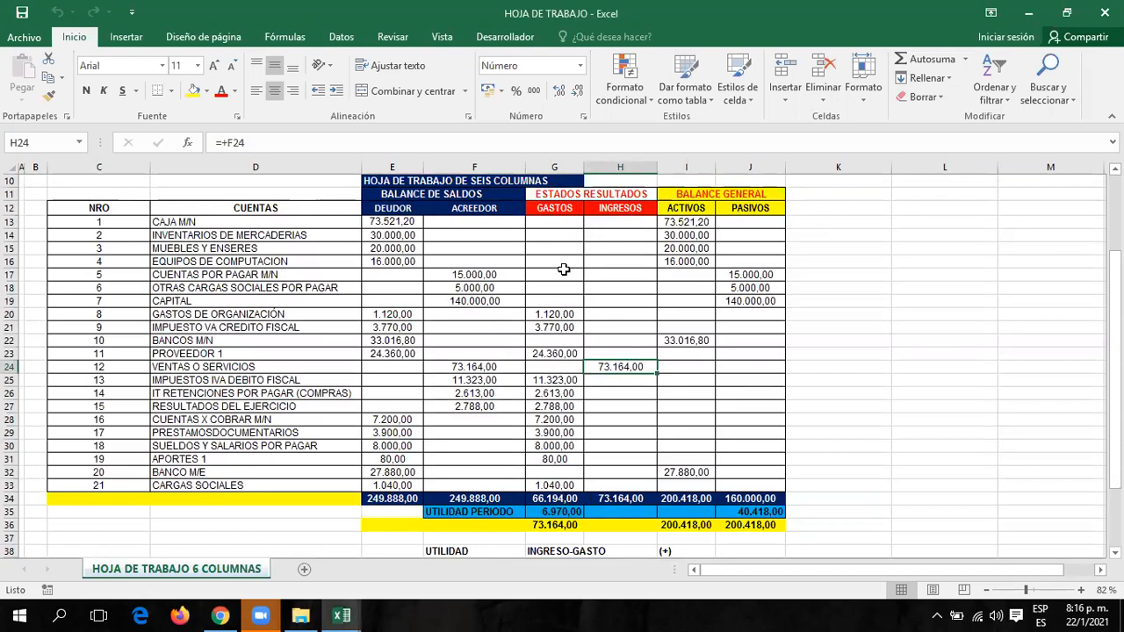
{"action": "left_click_drag", "start_coordinate": [555, 222], "coordinate": [555, 261]}
{"action": "left_click_drag", "start_coordinate": [581, 345], "coordinate": [555, 485]}
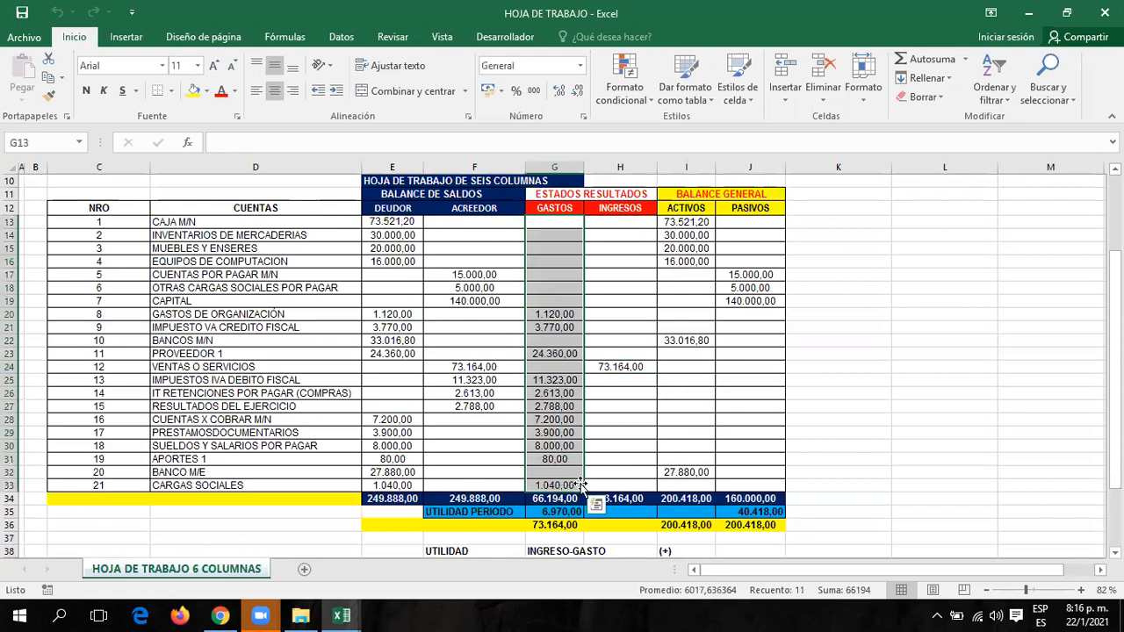
{"action": "left_click", "coordinate": [620, 498]}
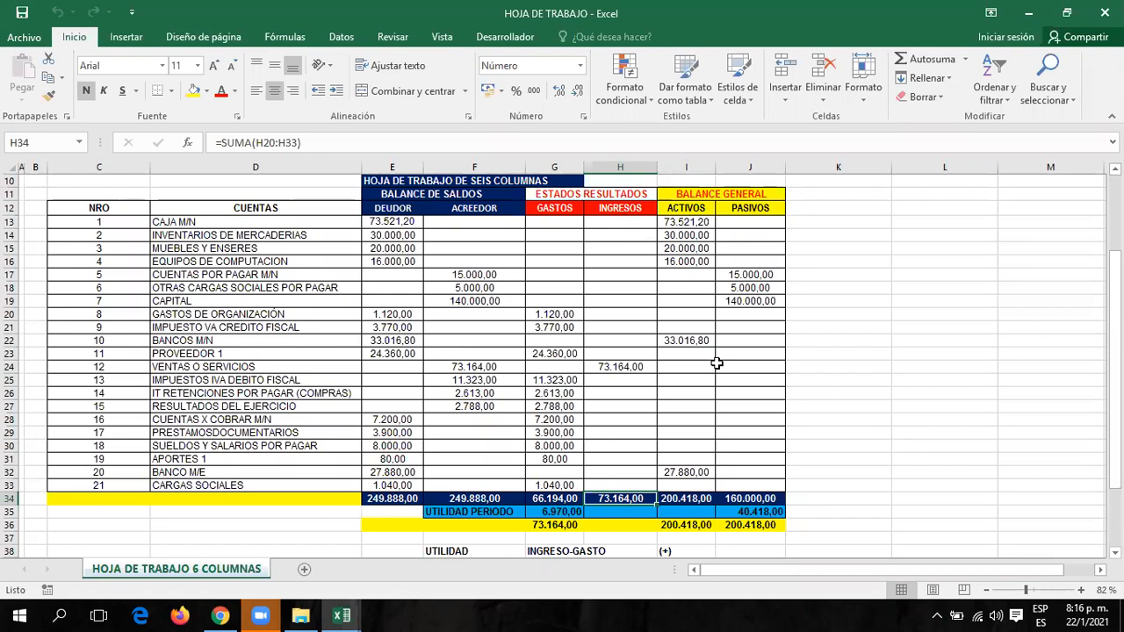
{"action": "scroll", "coordinate": [720, 369], "scroll_direction": "down", "scroll_amount": 2}
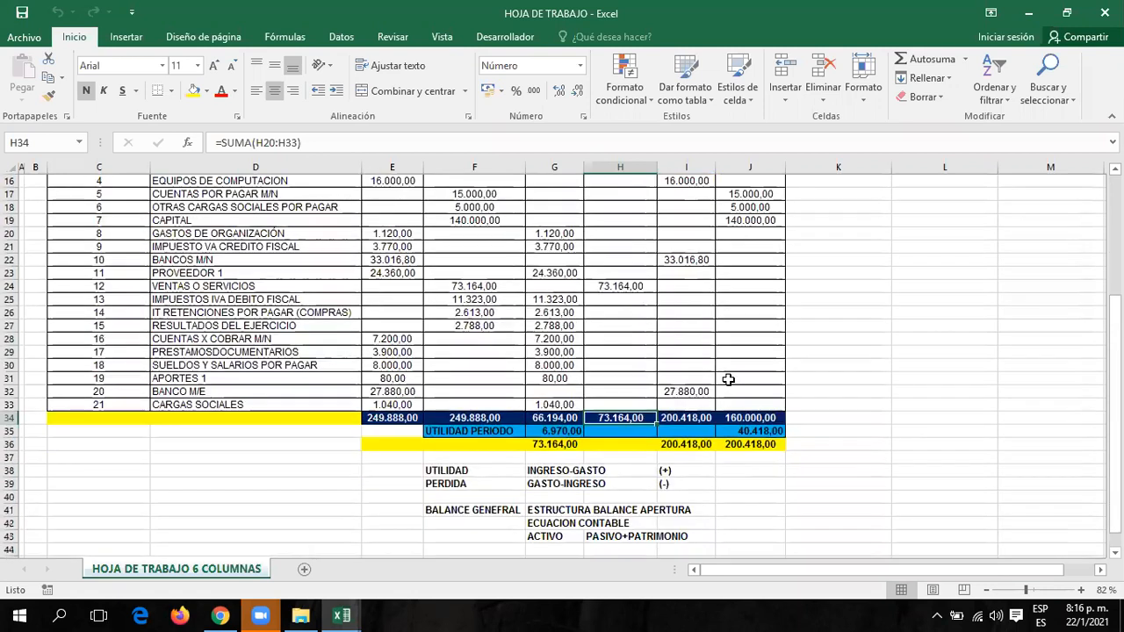
{"action": "left_click", "coordinate": [543, 444]}
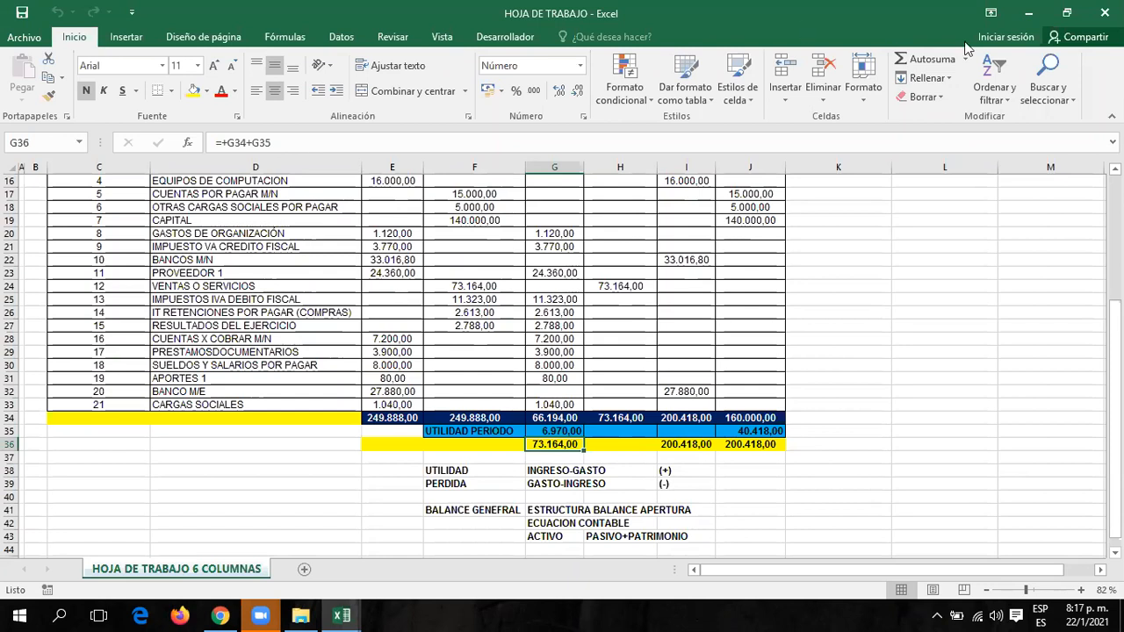
{"action": "scroll", "coordinate": [824, 319], "scroll_direction": "up", "scroll_amount": 3}
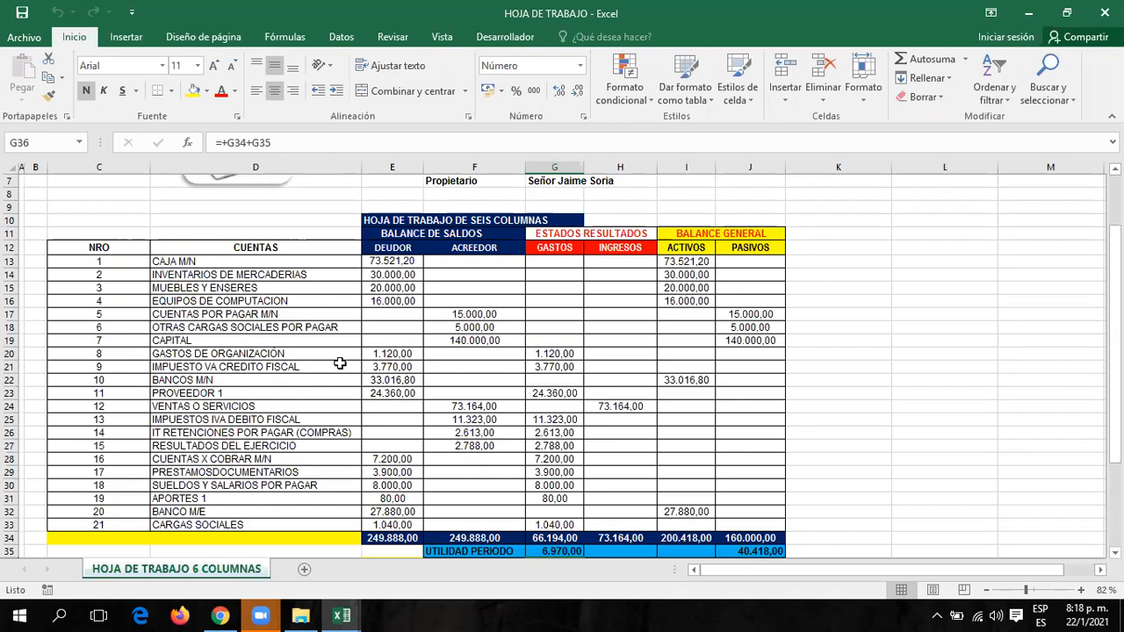
{"action": "left_click", "coordinate": [549, 349]}
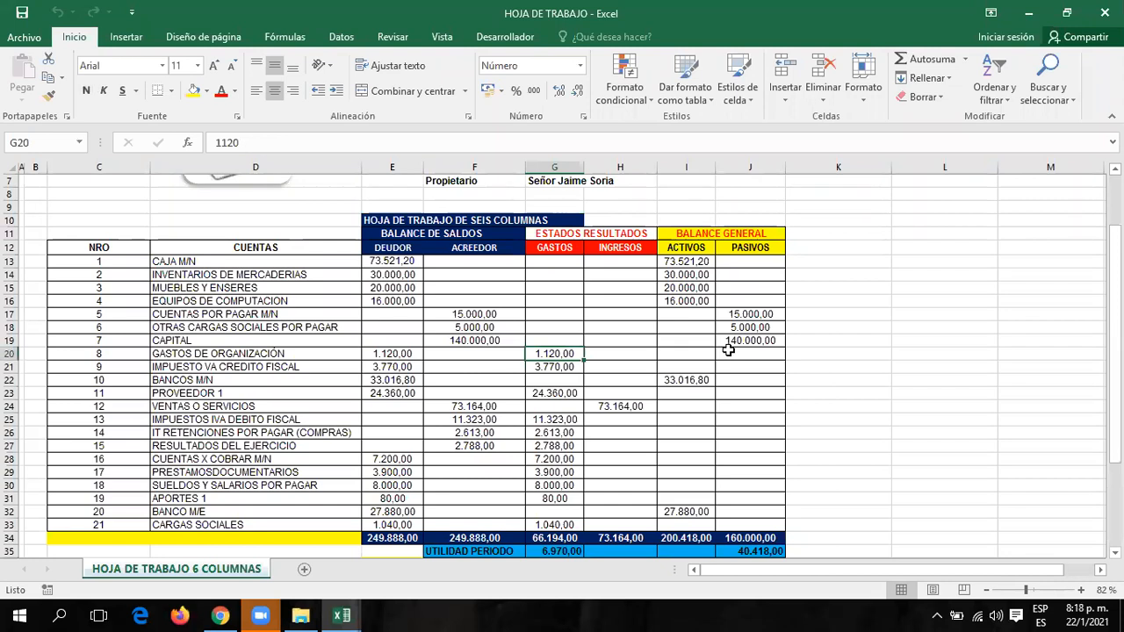
{"action": "left_click", "coordinate": [554, 366]}
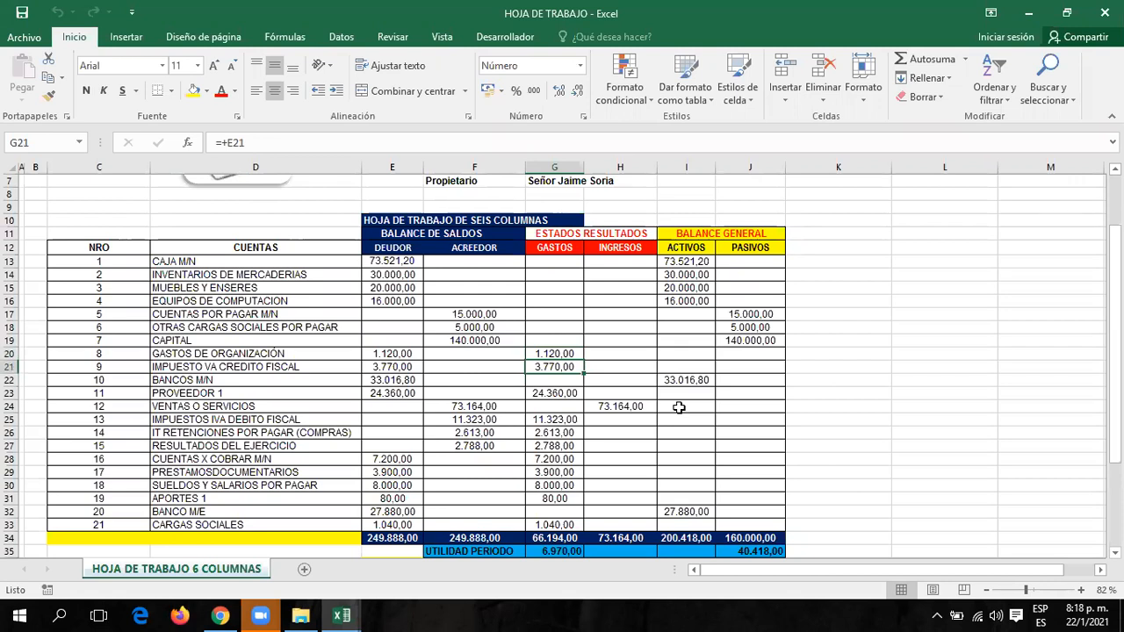
{"action": "left_click", "coordinate": [555, 393]}
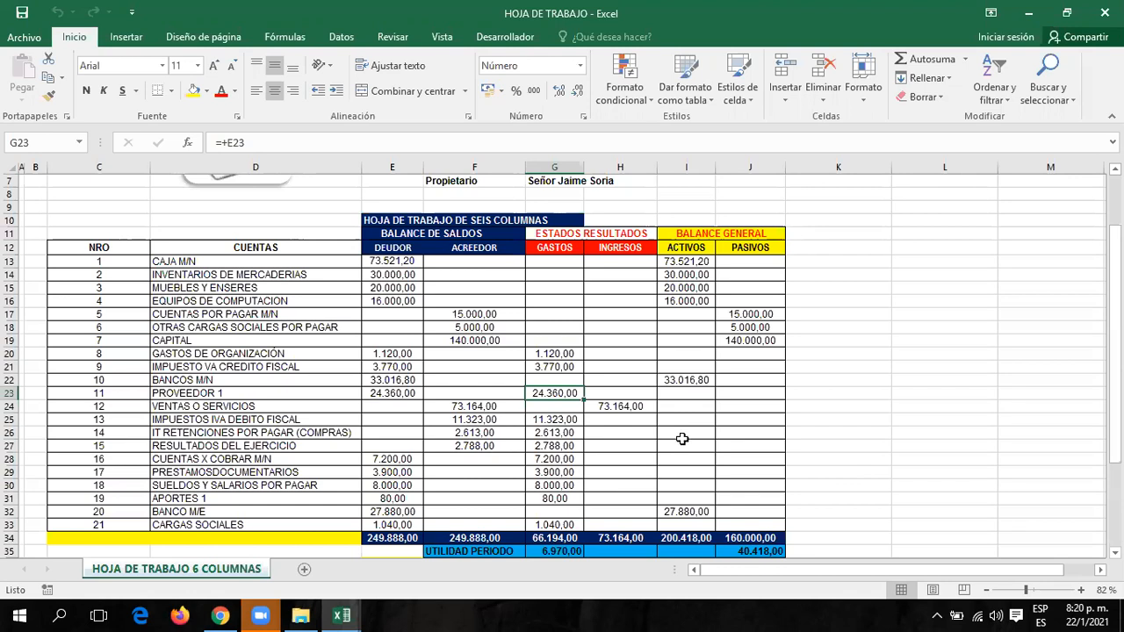
{"action": "scroll", "coordinate": [679, 437], "scroll_direction": "down", "scroll_amount": 5}
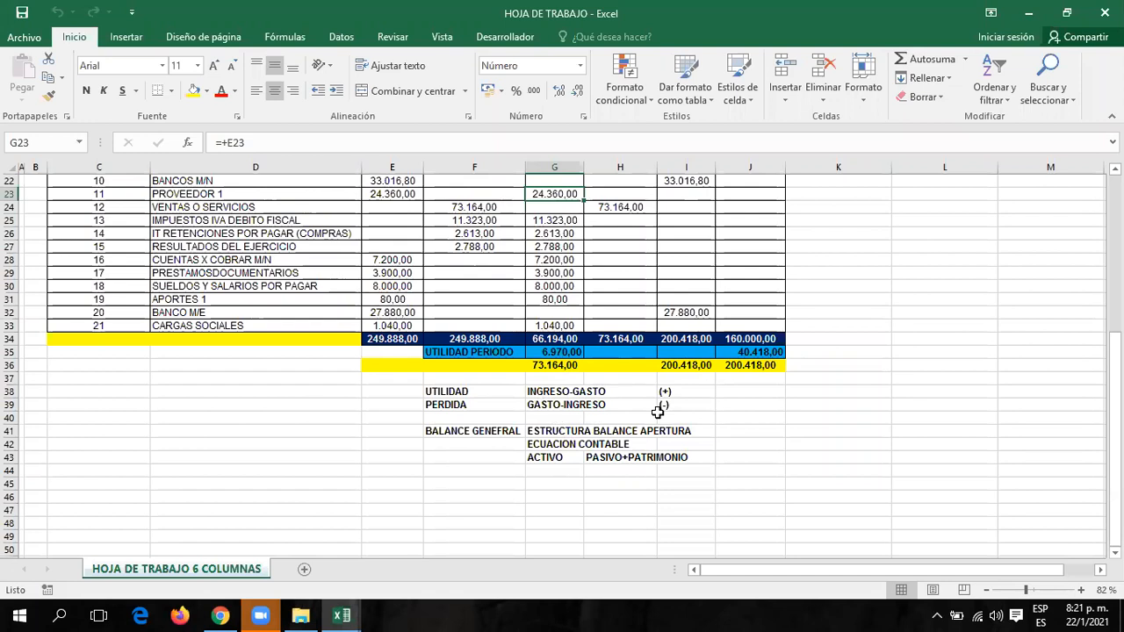
{"action": "scroll", "coordinate": [728, 429], "scroll_direction": "up", "scroll_amount": 4}
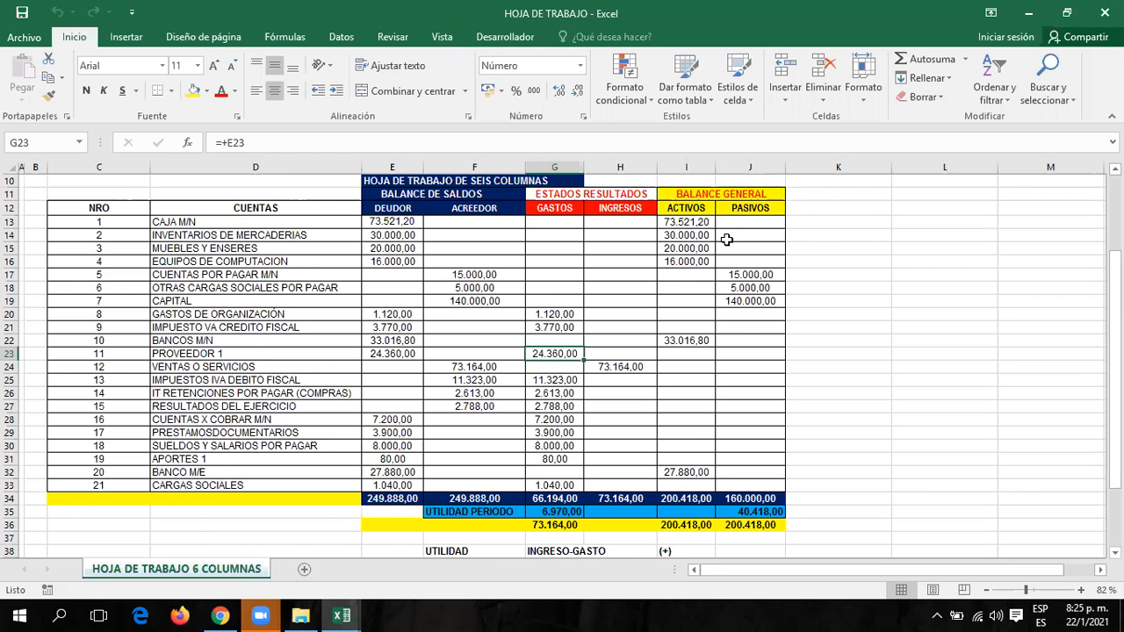
{"action": "left_click", "coordinate": [812, 33]}
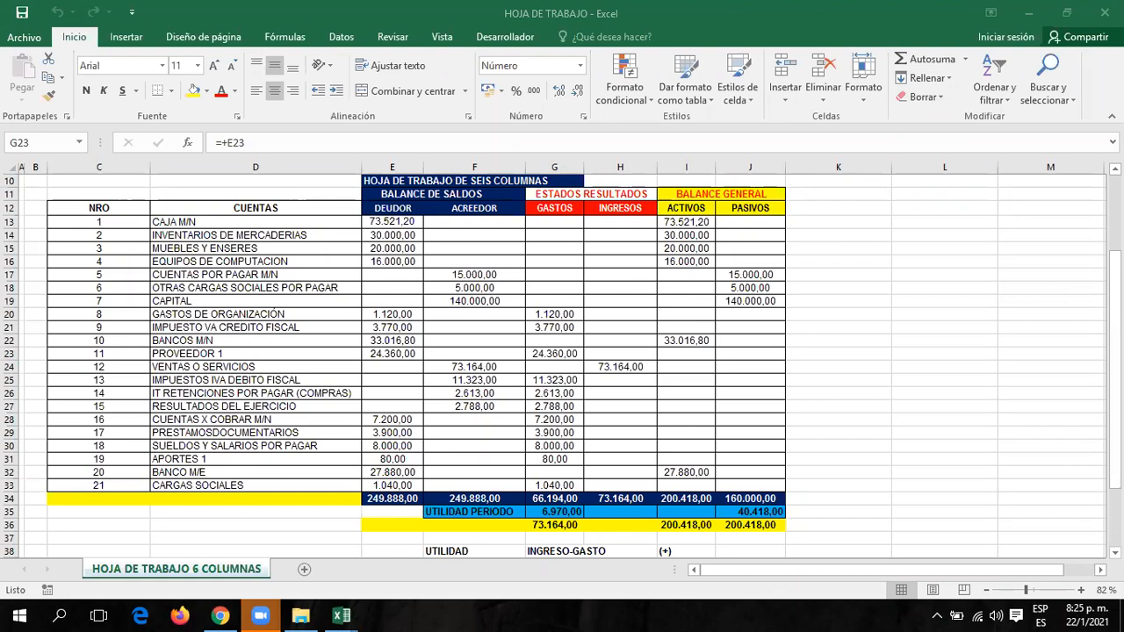
{"action": "scroll", "coordinate": [911, 418], "scroll_direction": "down", "scroll_amount": 3}
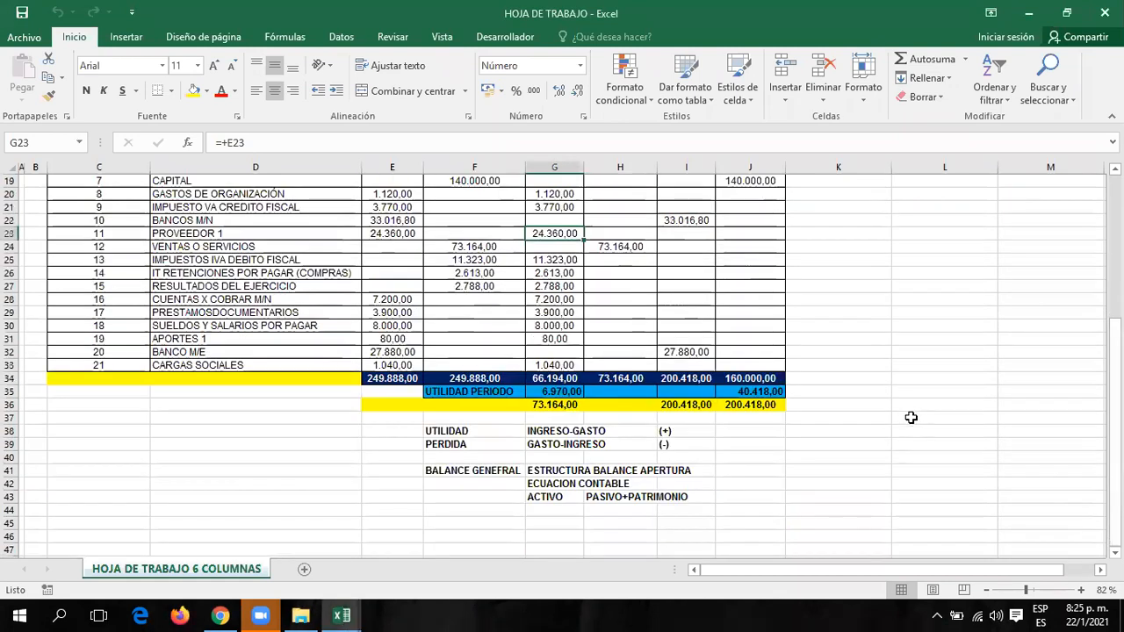
{"action": "left_click", "coordinate": [759, 393]}
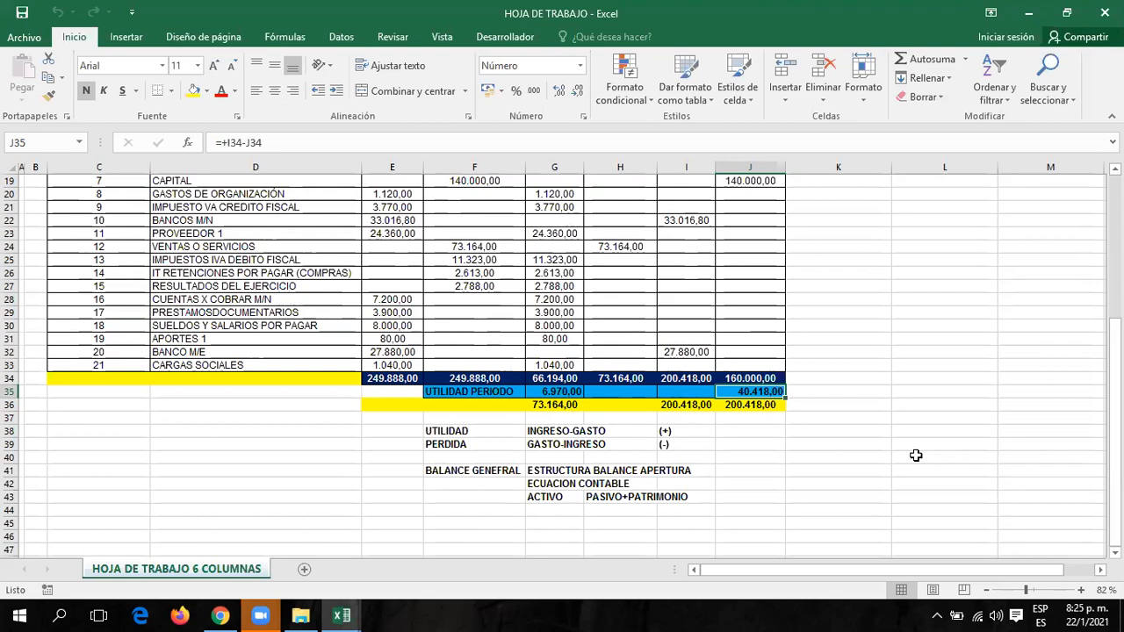
{"action": "scroll", "coordinate": [1089, 379], "scroll_direction": "up", "scroll_amount": 3}
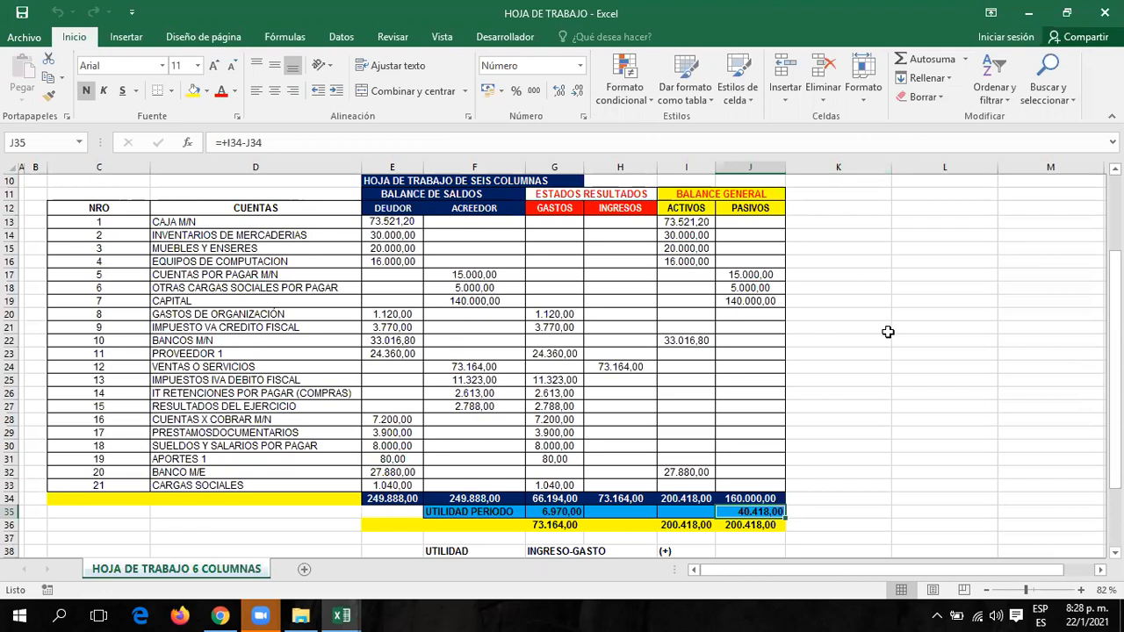
From MENU PRINCIPAL open LIBRO DIARIO, choosing Actualizar to refresh its external links.
{"action": "scroll", "coordinate": [842, 335], "scroll_direction": "up", "scroll_amount": 3}
{"action": "left_click", "coordinate": [828, 222]}
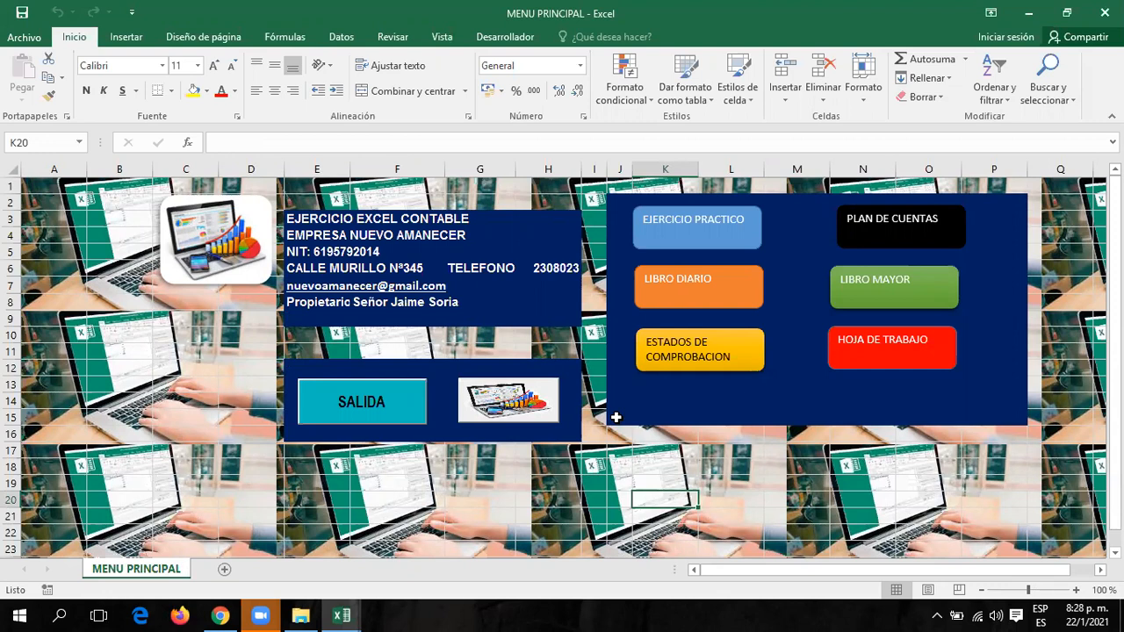
{"action": "left_click", "coordinate": [733, 293]}
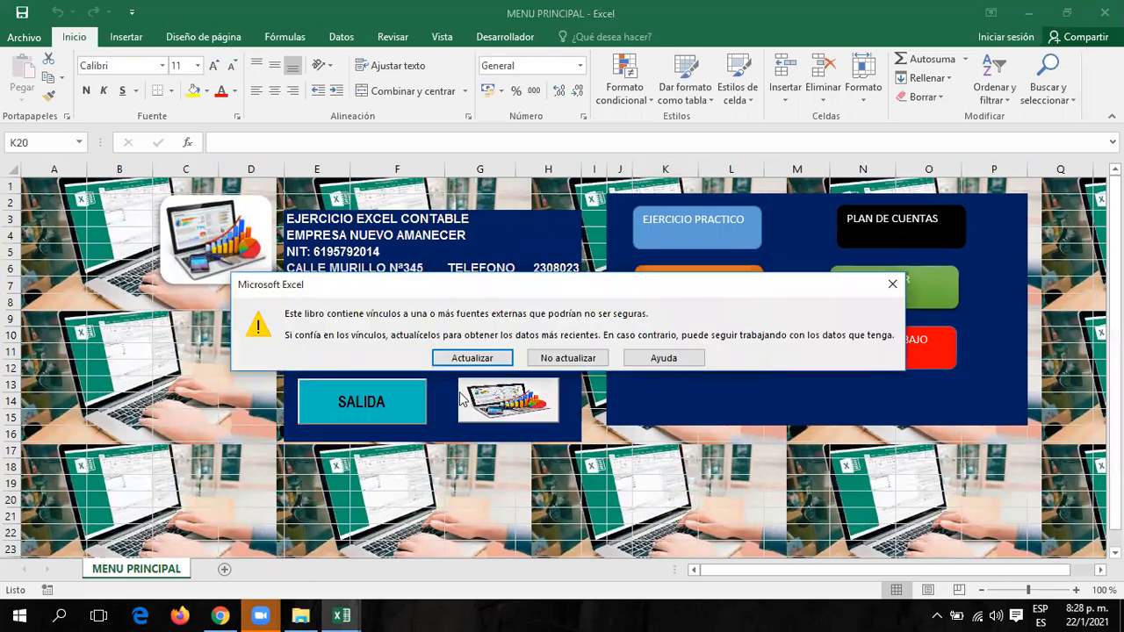
{"action": "left_click", "coordinate": [470, 357]}
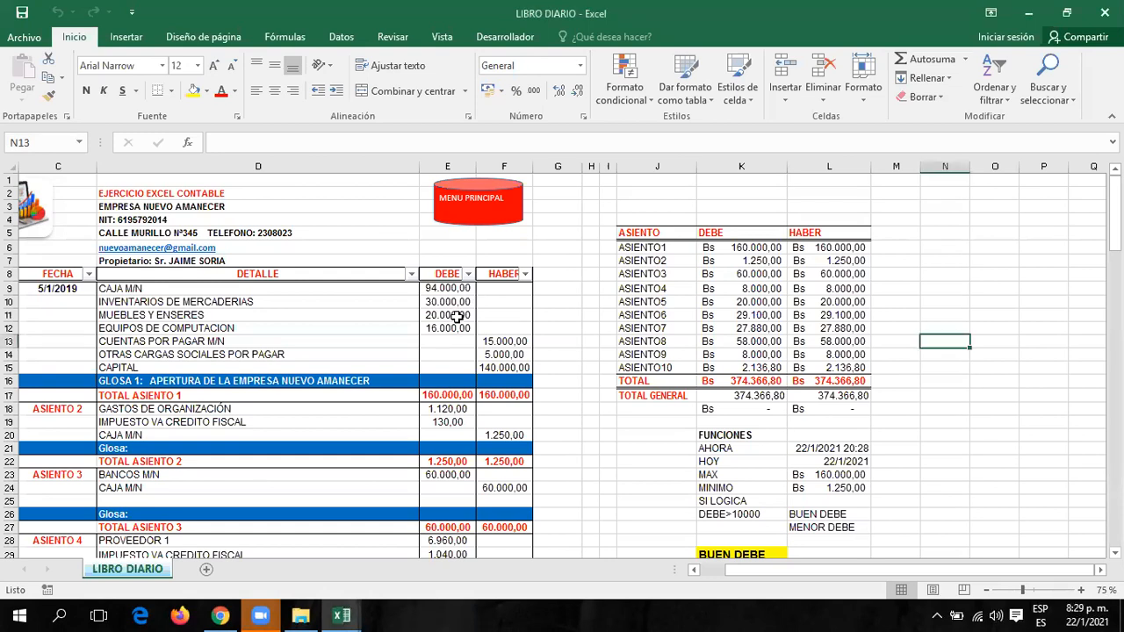
Apply Proteger hoja to the LIBRO DIARIO sheet, entering and confirming the sheet password.
{"action": "left_click", "coordinate": [455, 315]}
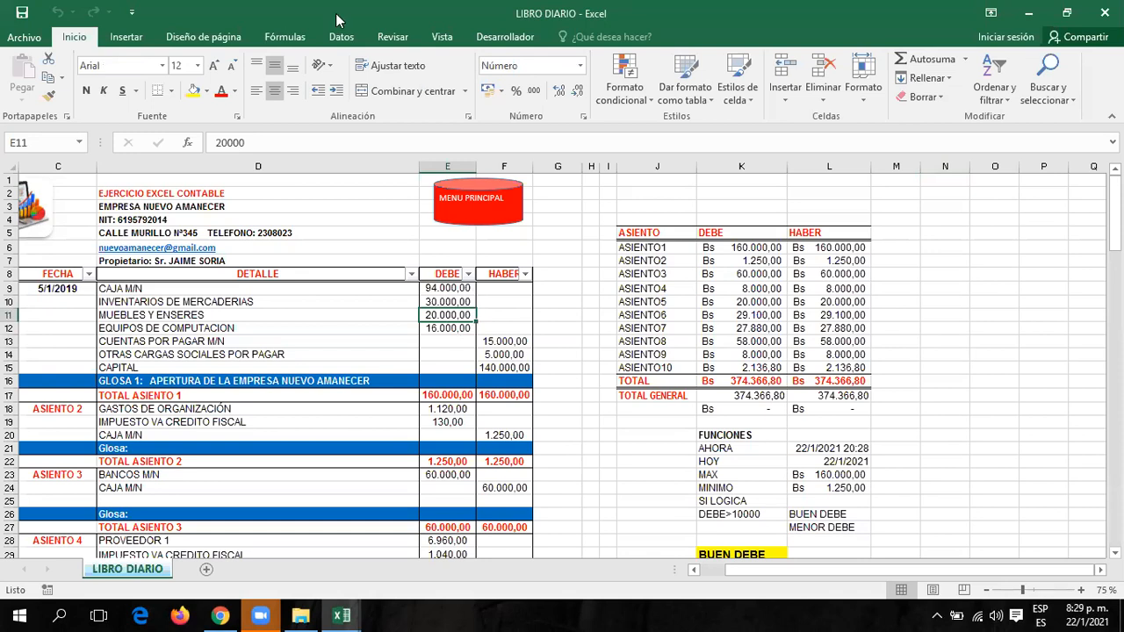
{"action": "left_click", "coordinate": [392, 37]}
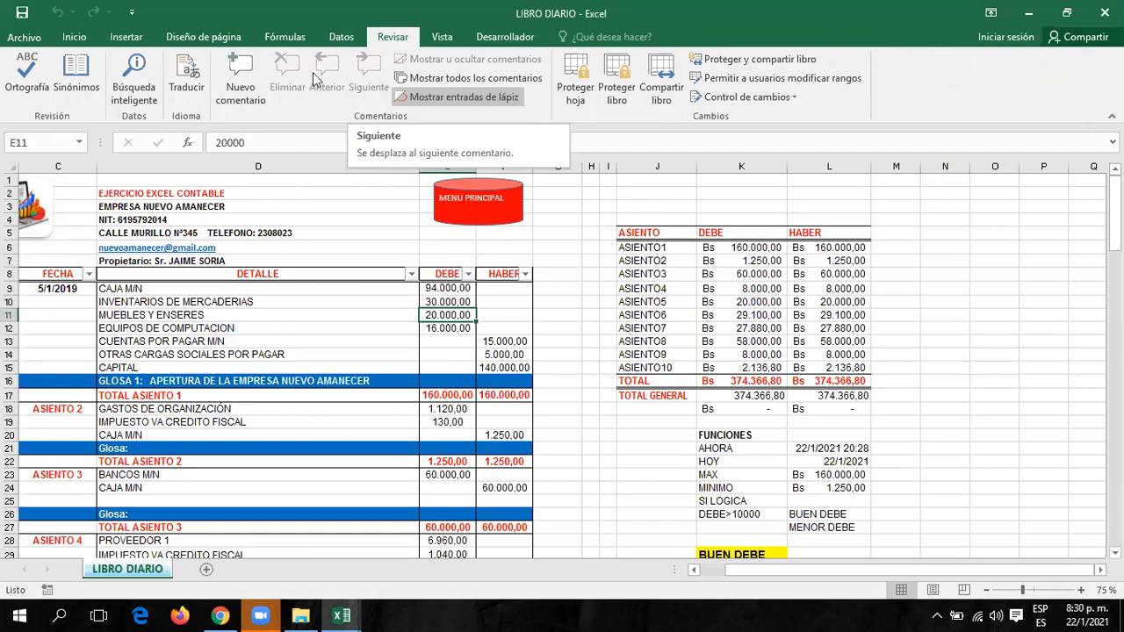
{"action": "left_click", "coordinate": [576, 80]}
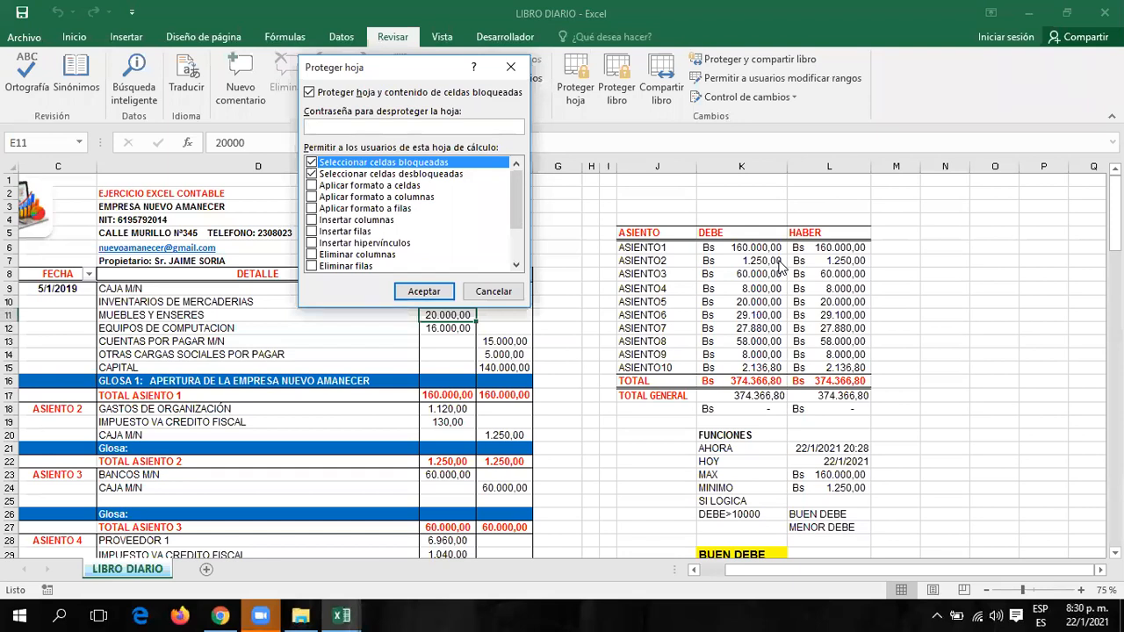
{"action": "type", "text": "123"}
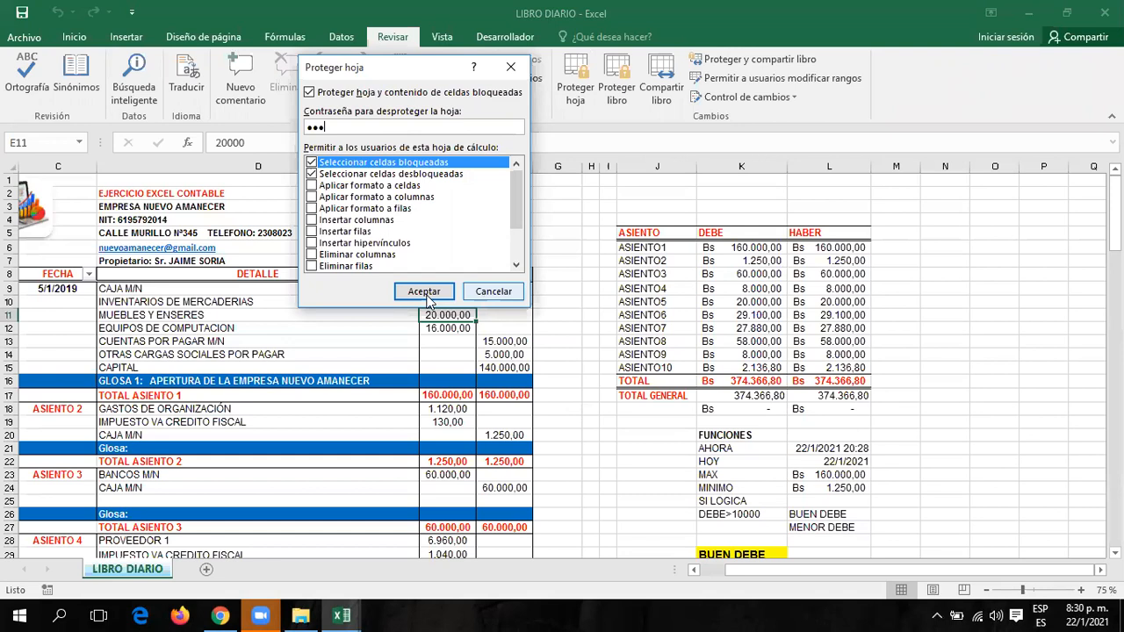
{"action": "left_click", "coordinate": [424, 292]}
{"action": "type", "text": "123"}
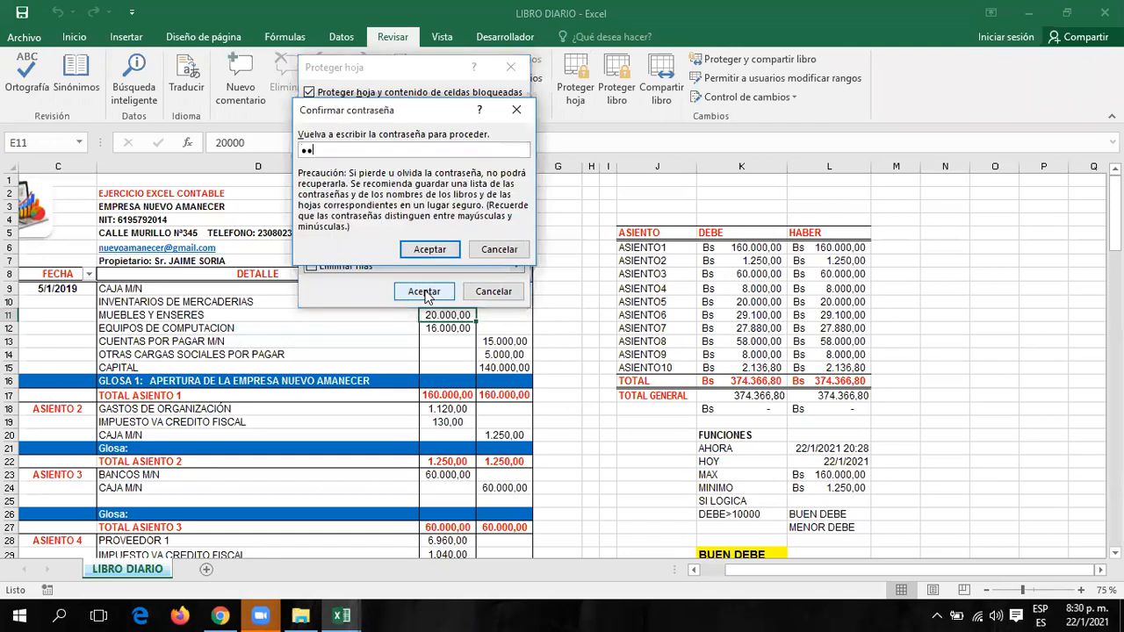
{"action": "left_click", "coordinate": [413, 255]}
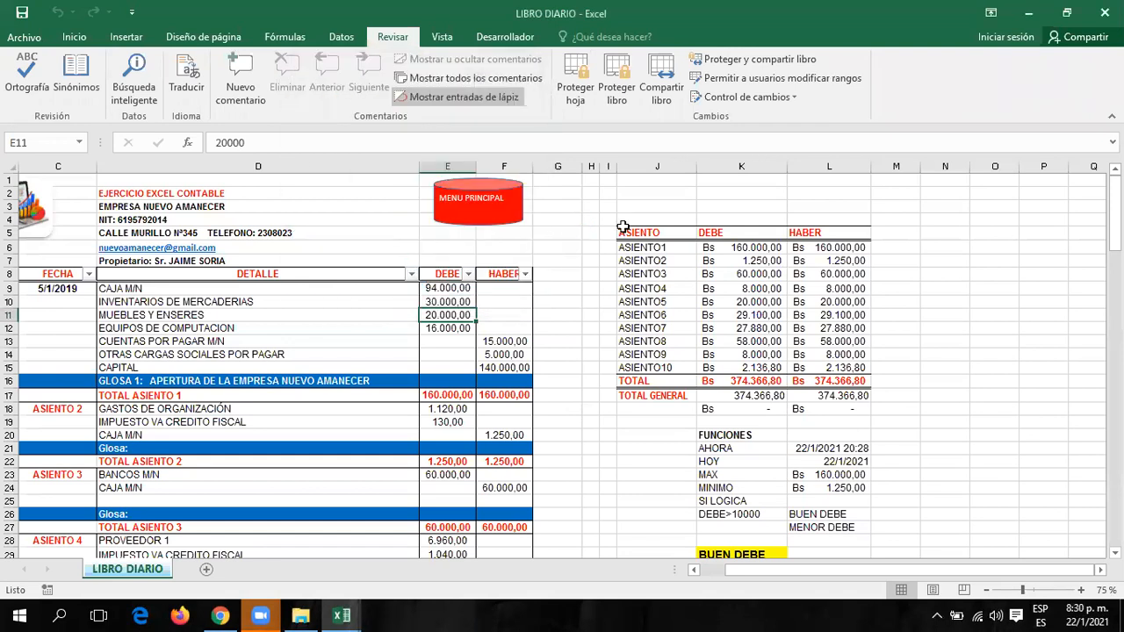
{"action": "left_click", "coordinate": [866, 368]}
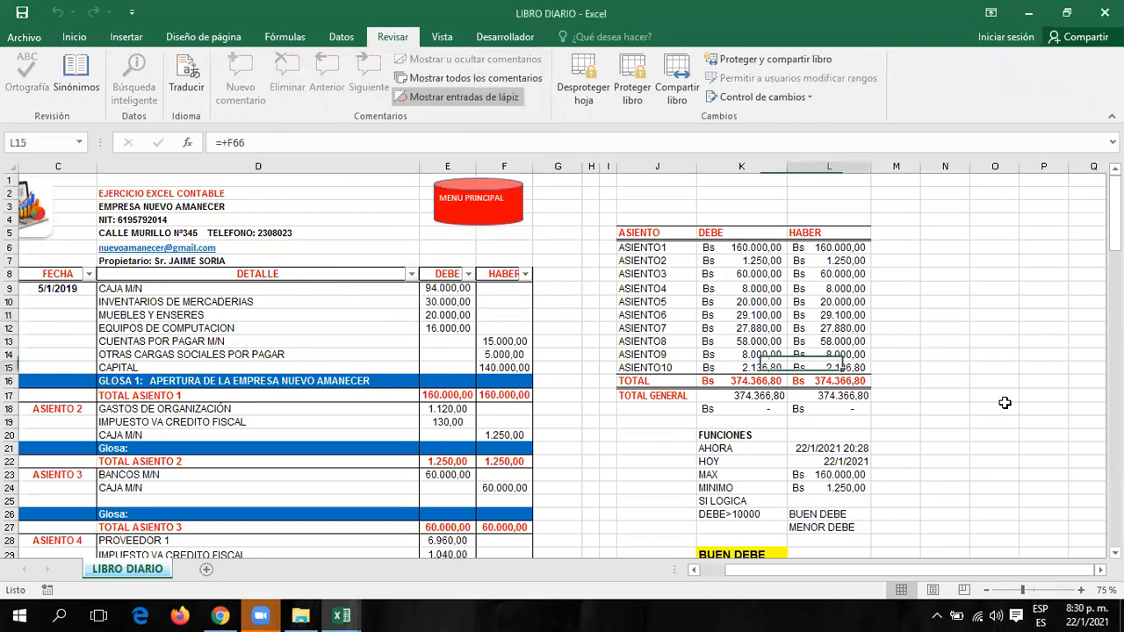
Try deleting cell D10 on the reopened LIBRO DIARIO sheet and dismiss the protected-sheet warning.
{"action": "left_click", "coordinate": [312, 303]}
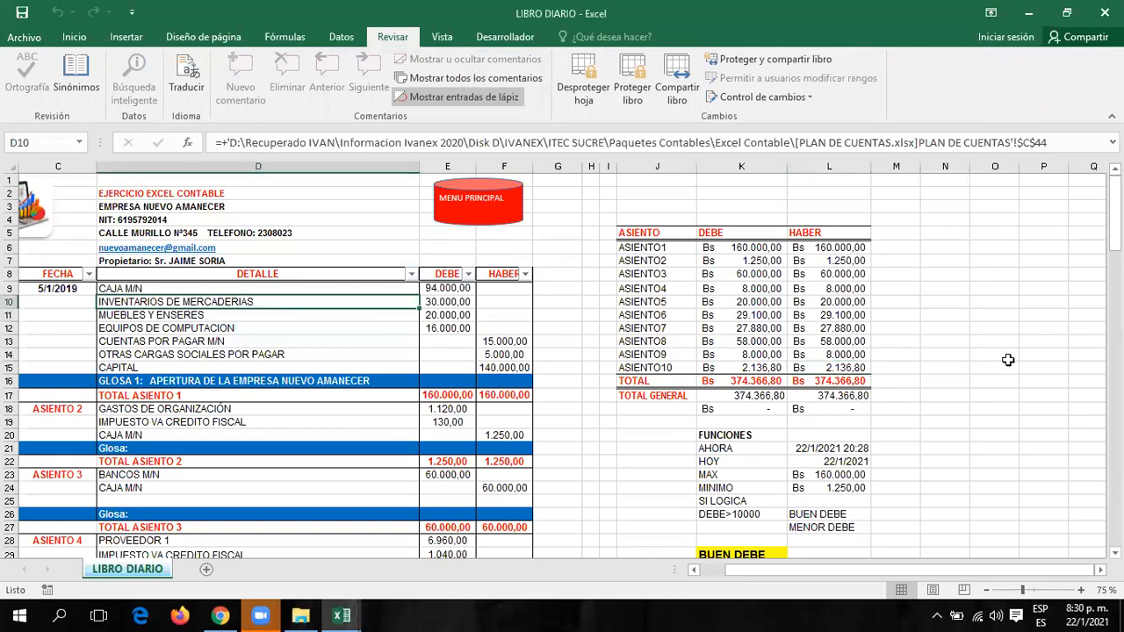
{"action": "left_click", "coordinate": [492, 215]}
{"action": "left_click", "coordinate": [729, 289]}
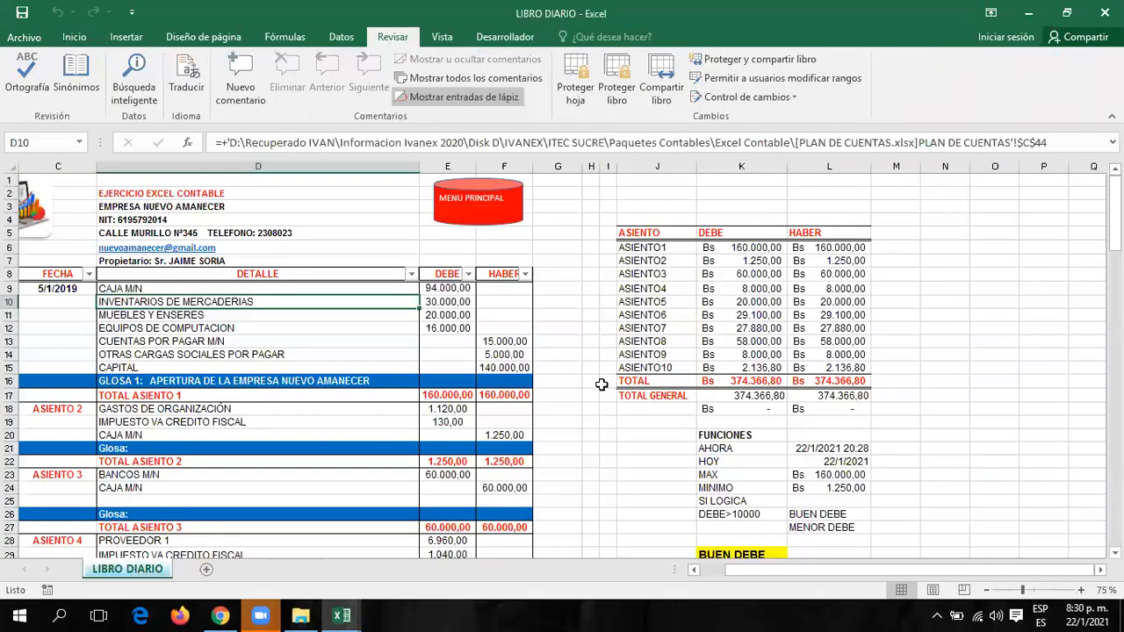
{"action": "key", "text": "Delete"}
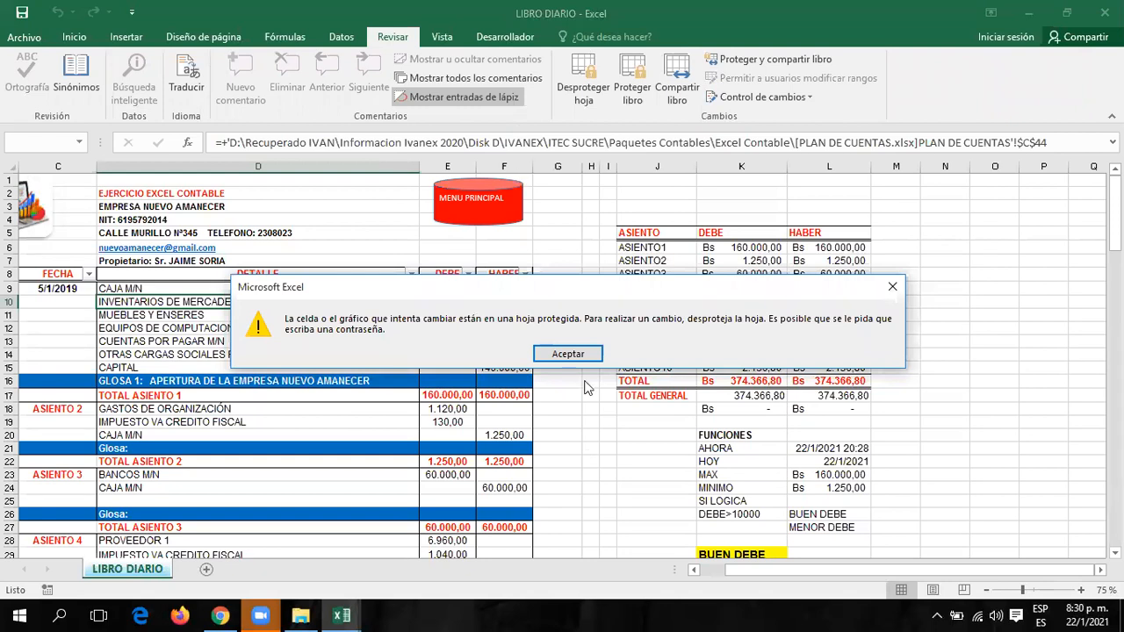
{"action": "left_click", "coordinate": [568, 354]}
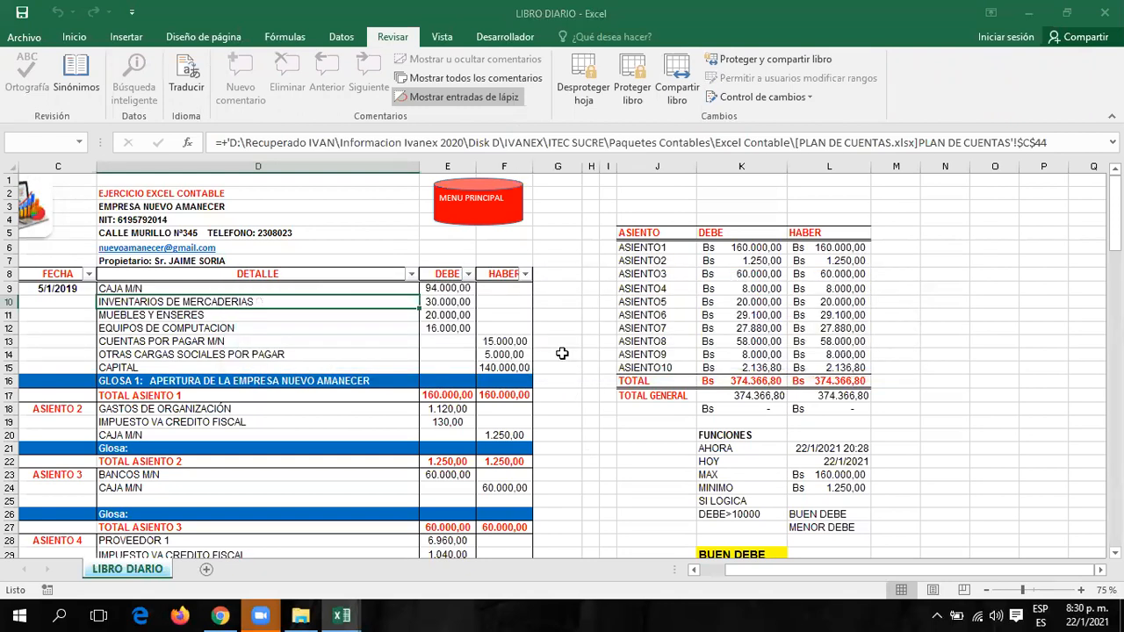
Unprotect the LIBRO DIARIO sheet with Desproteger hoja and its password, then select cell O7.
{"action": "left_click", "coordinate": [584, 83]}
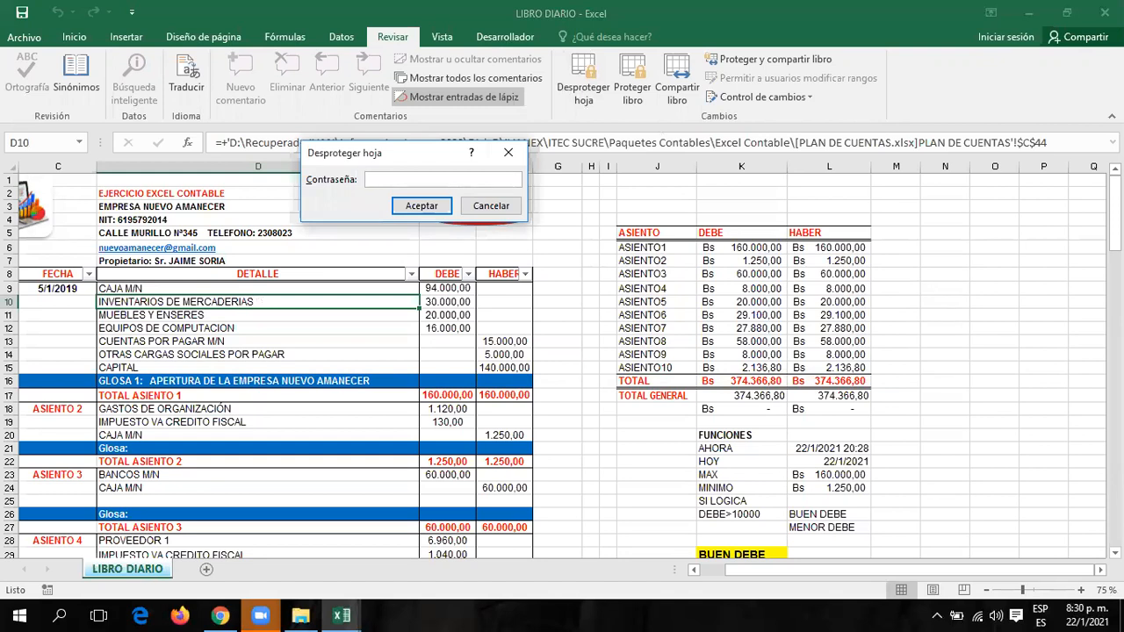
{"action": "type", "text": "123"}
{"action": "key", "text": "Return"}
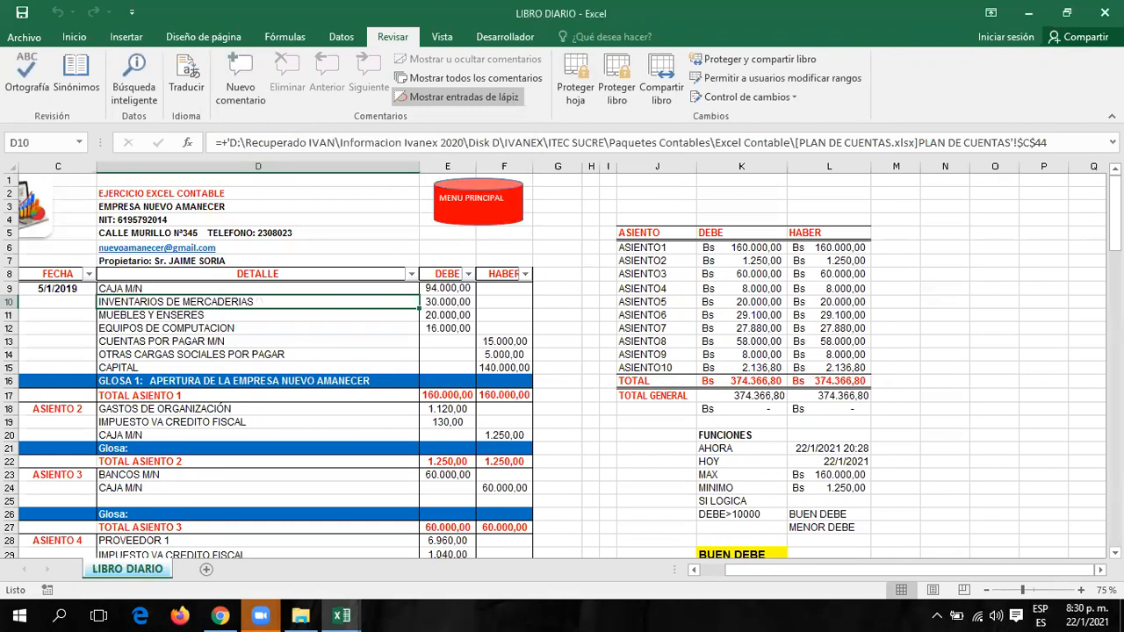
{"action": "left_click", "coordinate": [982, 257]}
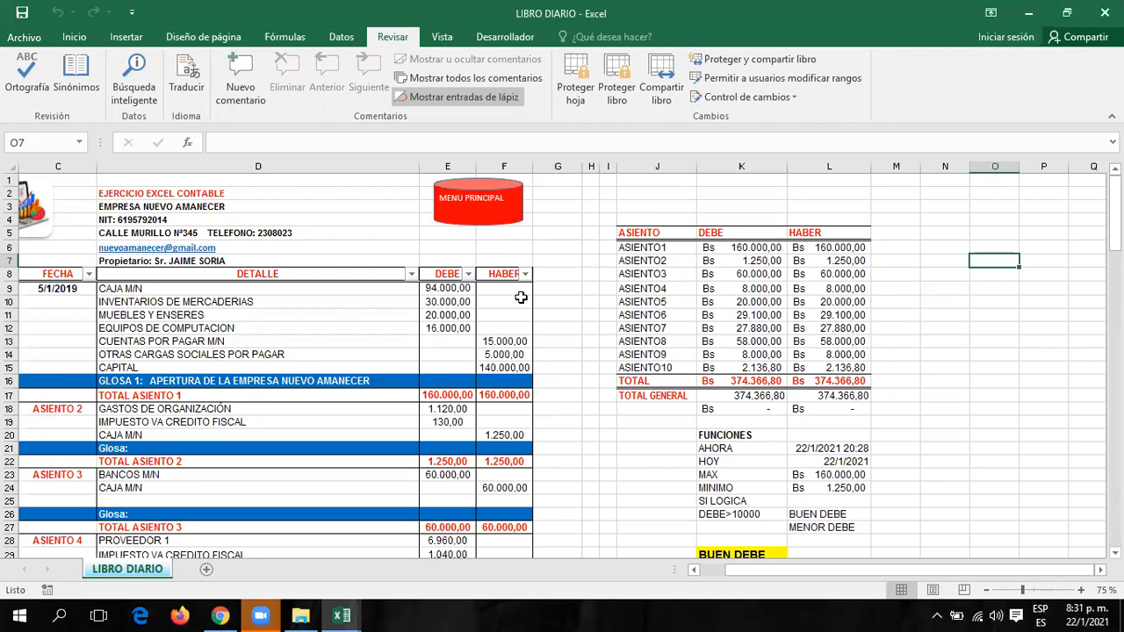
{"action": "left_click", "coordinate": [1006, 336]}
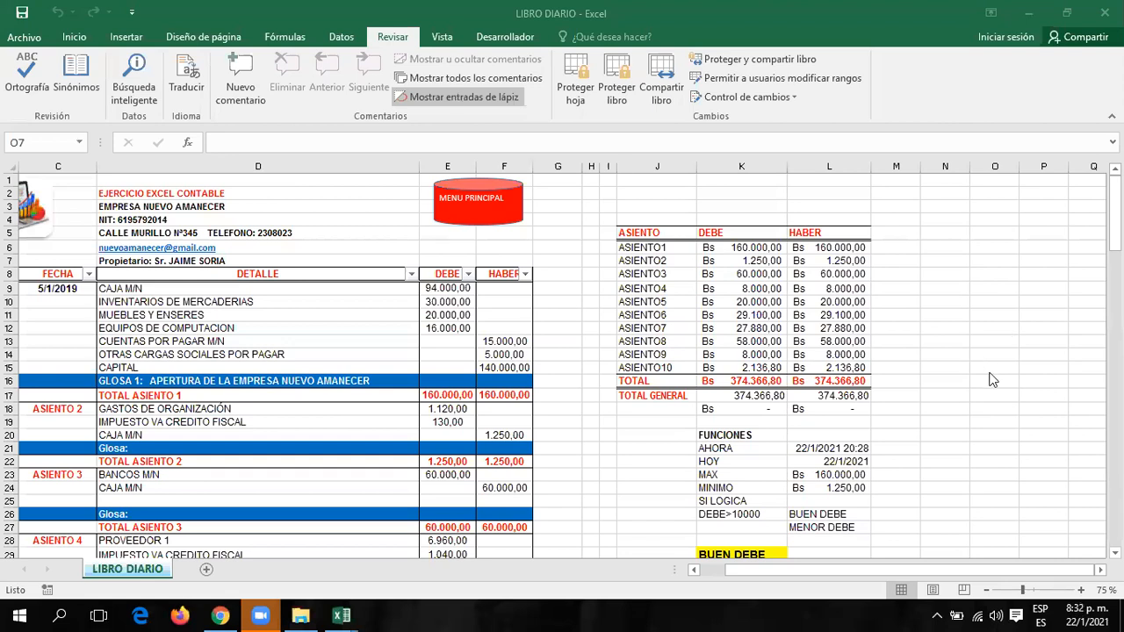
Reopen LIBRO DIARIO from the menu and protect the sheet again, correcting a mistyped confirmation password.
{"action": "left_click", "coordinate": [467, 202]}
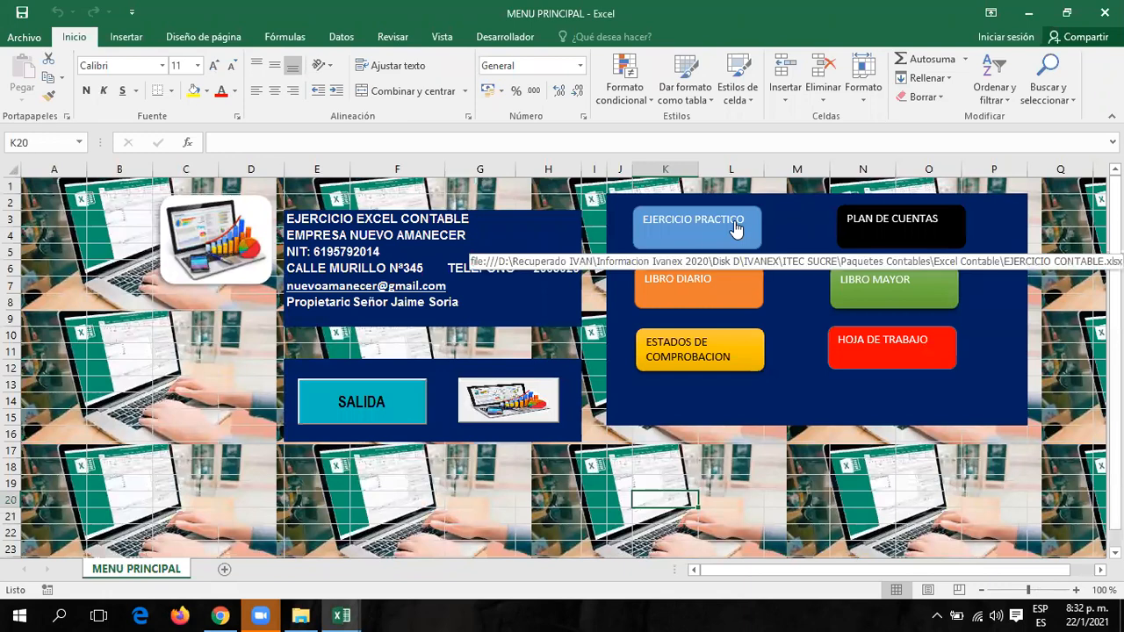
{"action": "left_click", "coordinate": [699, 282]}
{"action": "left_click", "coordinate": [575, 87]}
{"action": "type", "text": "123"}
{"action": "left_click", "coordinate": [435, 292]}
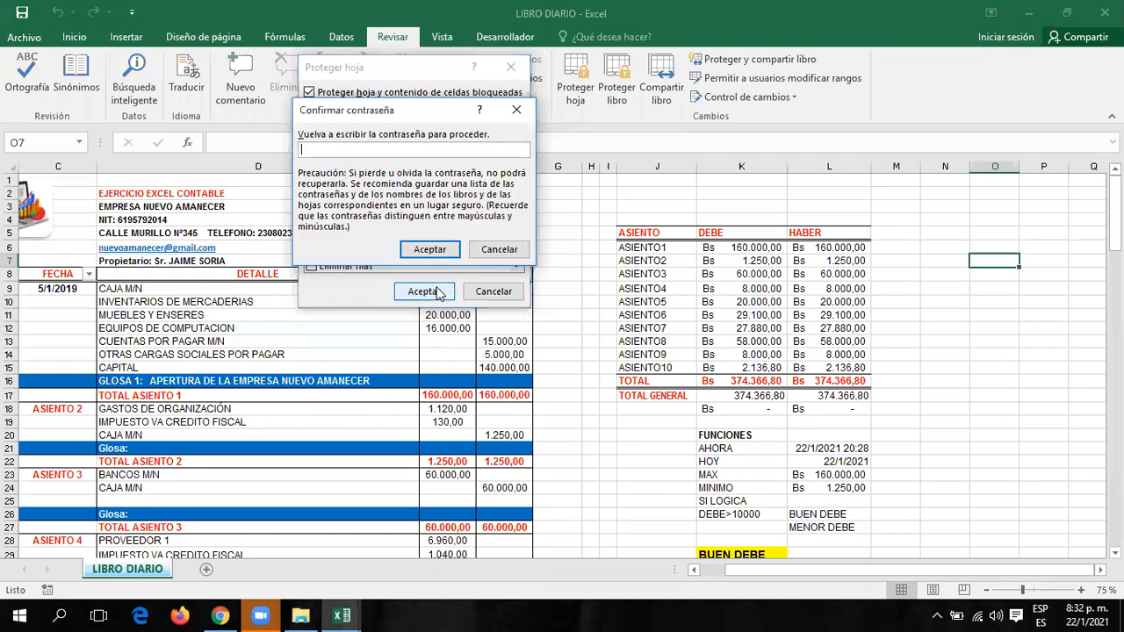
{"action": "type", "text": "1234"}
{"action": "key", "text": "BackSpace"}
{"action": "key", "text": "BackSpace"}
{"action": "key", "text": "BackSpace"}
{"action": "key", "text": "BackSpace"}
{"action": "type", "text": "123"}
{"action": "left_click", "coordinate": [418, 250]}
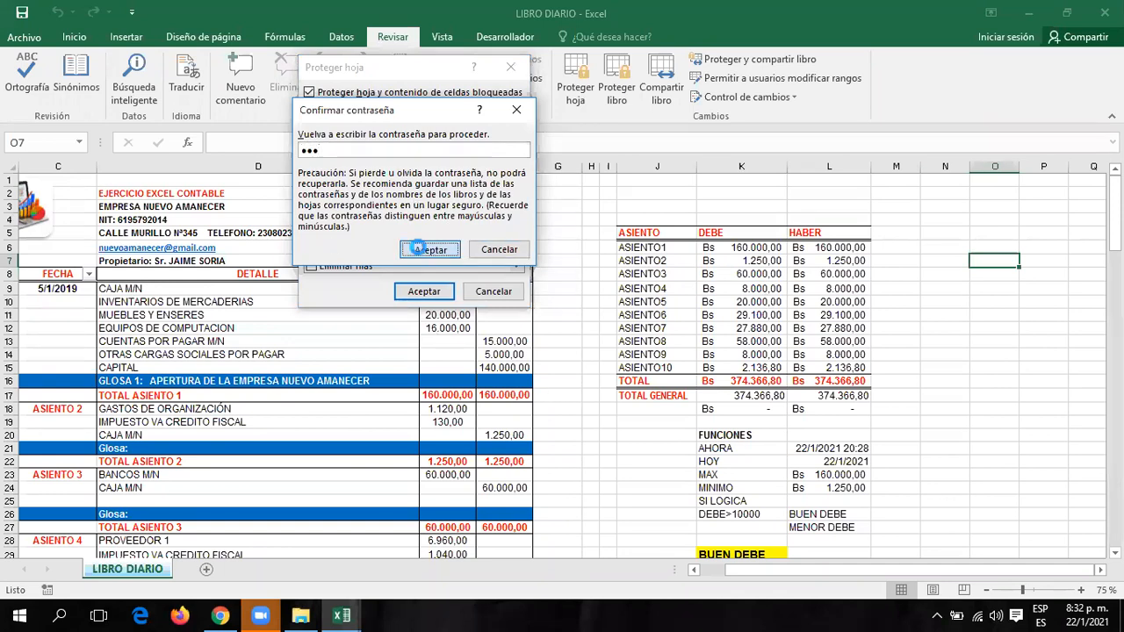
{"action": "left_click", "coordinate": [554, 220]}
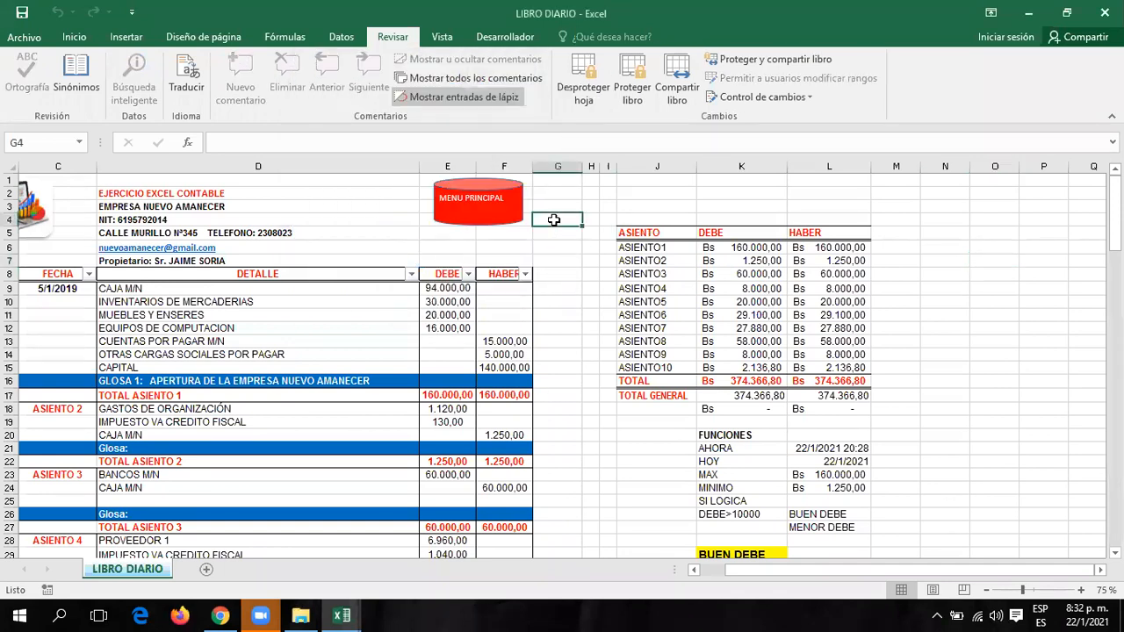
Attempt an edit in G4, dismiss the protection warning, then open LIBRO MAYOR from MENU PRINCIPAL.
{"action": "key", "text": "a"}
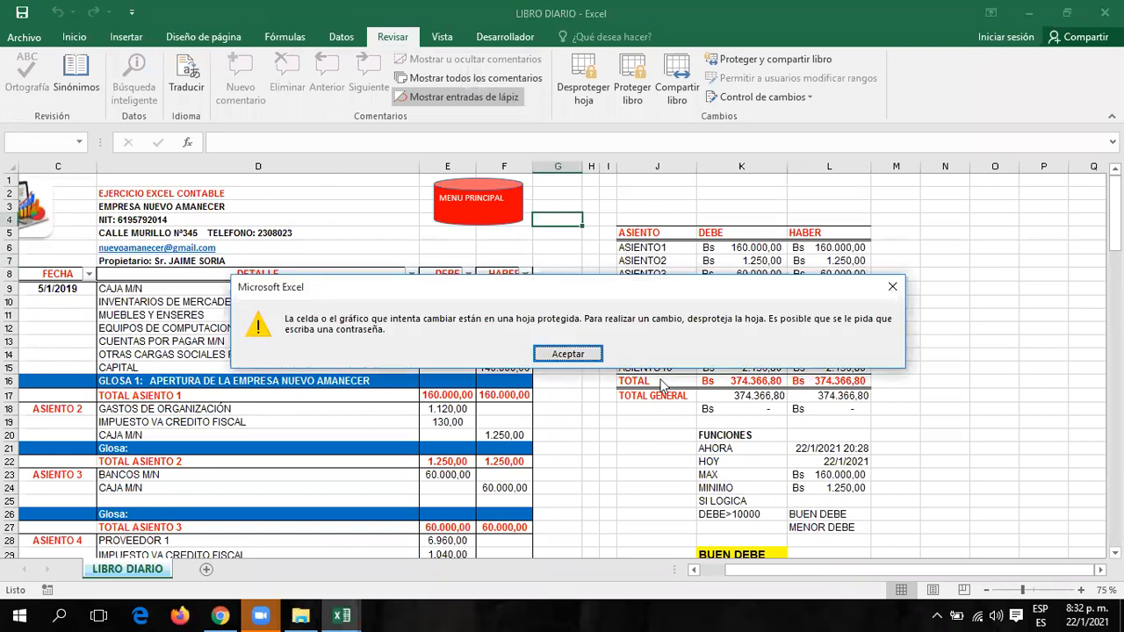
{"action": "left_click", "coordinate": [569, 354]}
{"action": "left_click", "coordinate": [504, 200]}
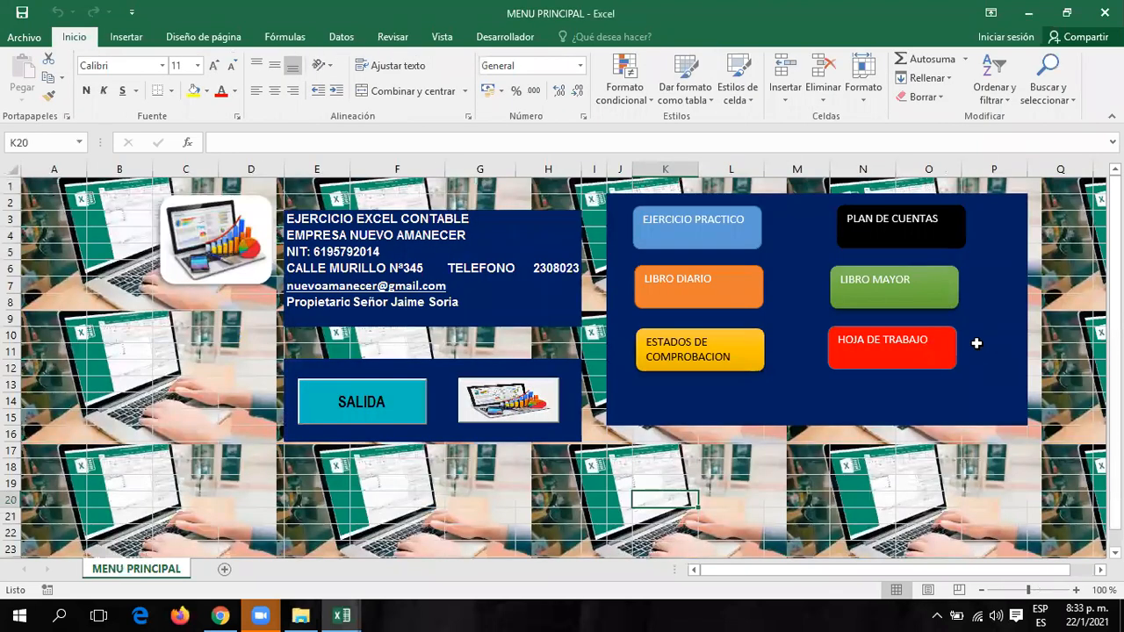
{"action": "left_click", "coordinate": [736, 299]}
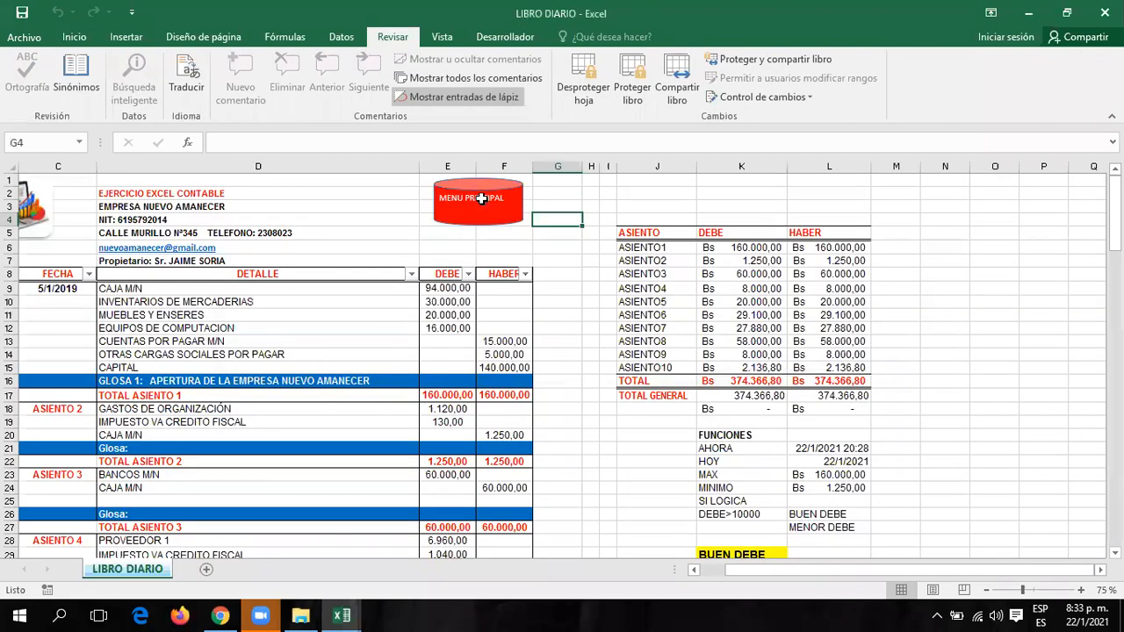
{"action": "left_click", "coordinate": [484, 208]}
{"action": "left_click", "coordinate": [916, 296]}
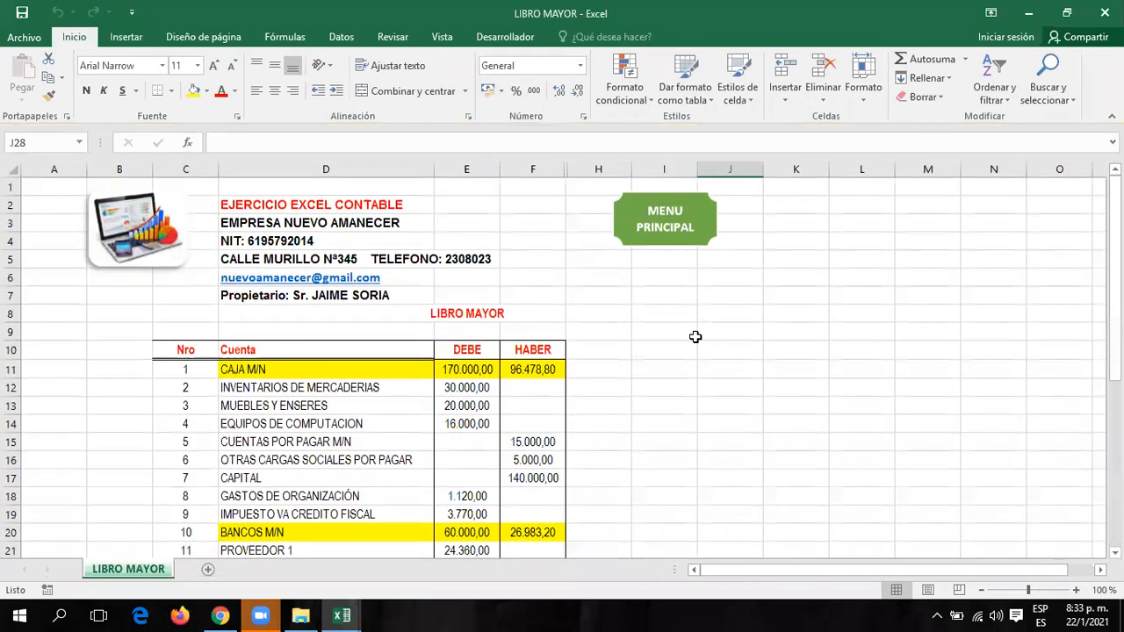
{"action": "left_click", "coordinate": [393, 37]}
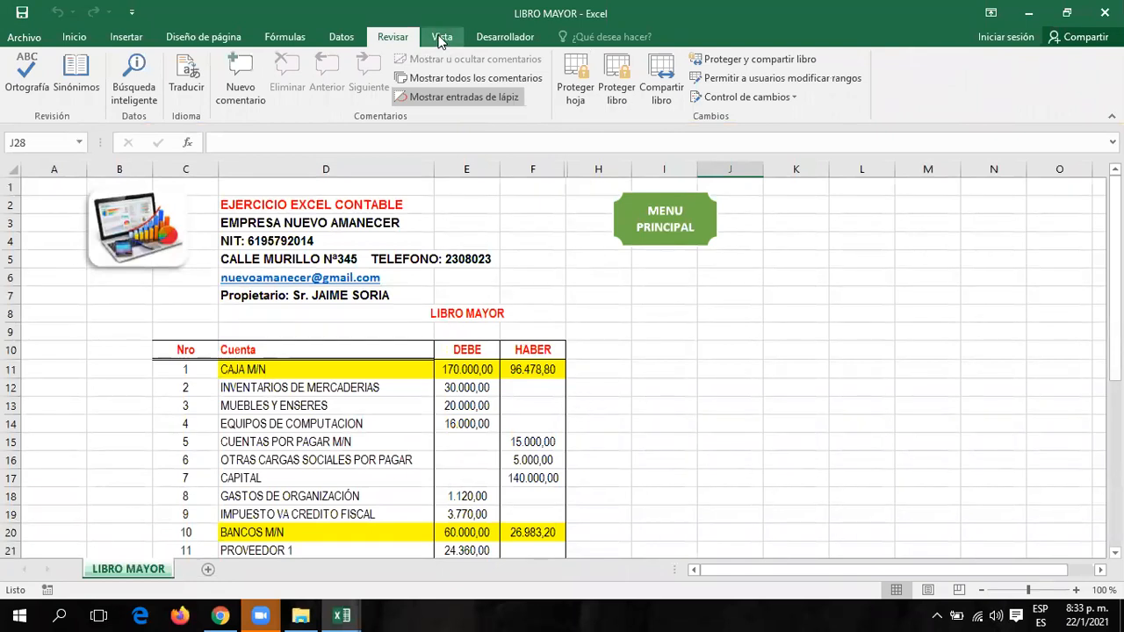
{"action": "left_click", "coordinate": [442, 39]}
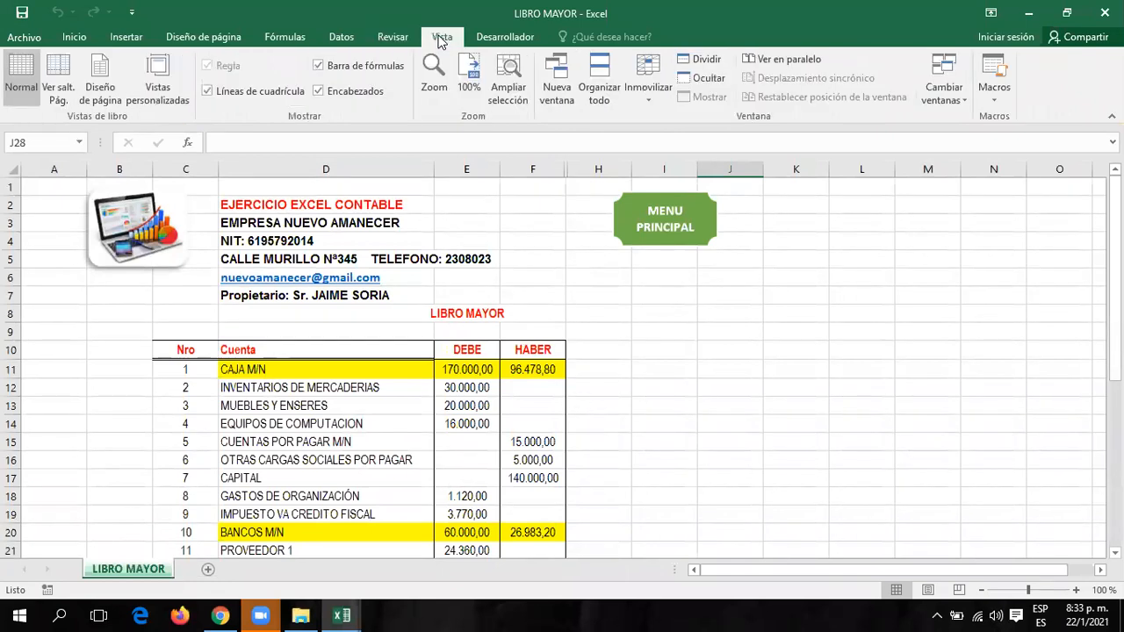
{"action": "left_click", "coordinate": [341, 37]}
{"action": "left_click", "coordinate": [297, 37]}
{"action": "left_click", "coordinate": [243, 39]}
{"action": "left_click", "coordinate": [443, 43]}
{"action": "left_click", "coordinate": [505, 37]}
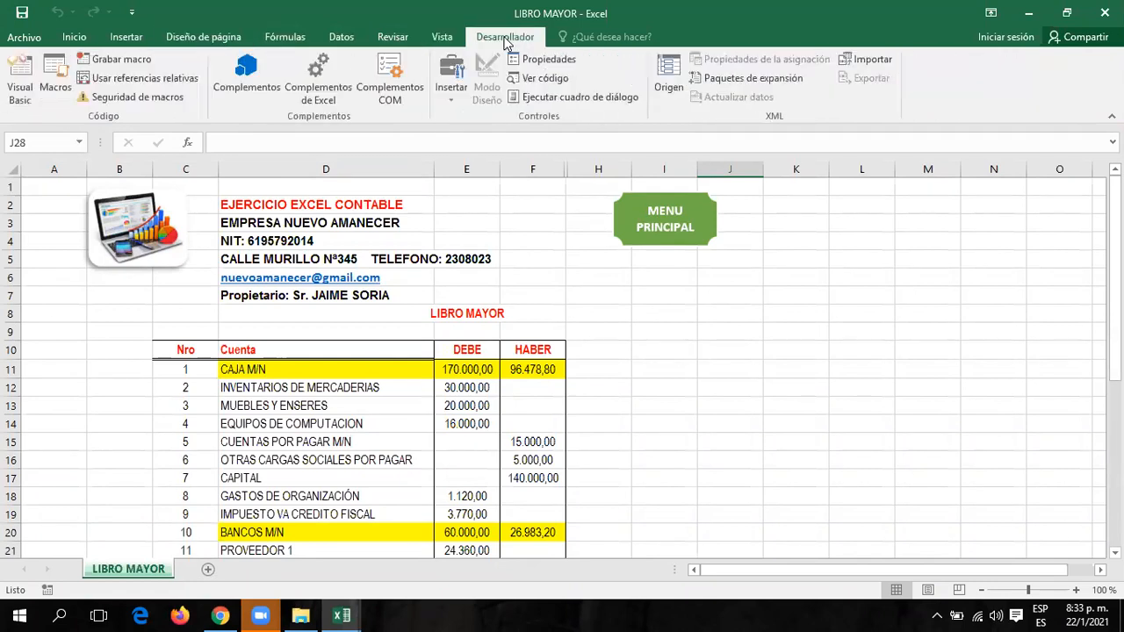
{"action": "left_click", "coordinate": [171, 37]}
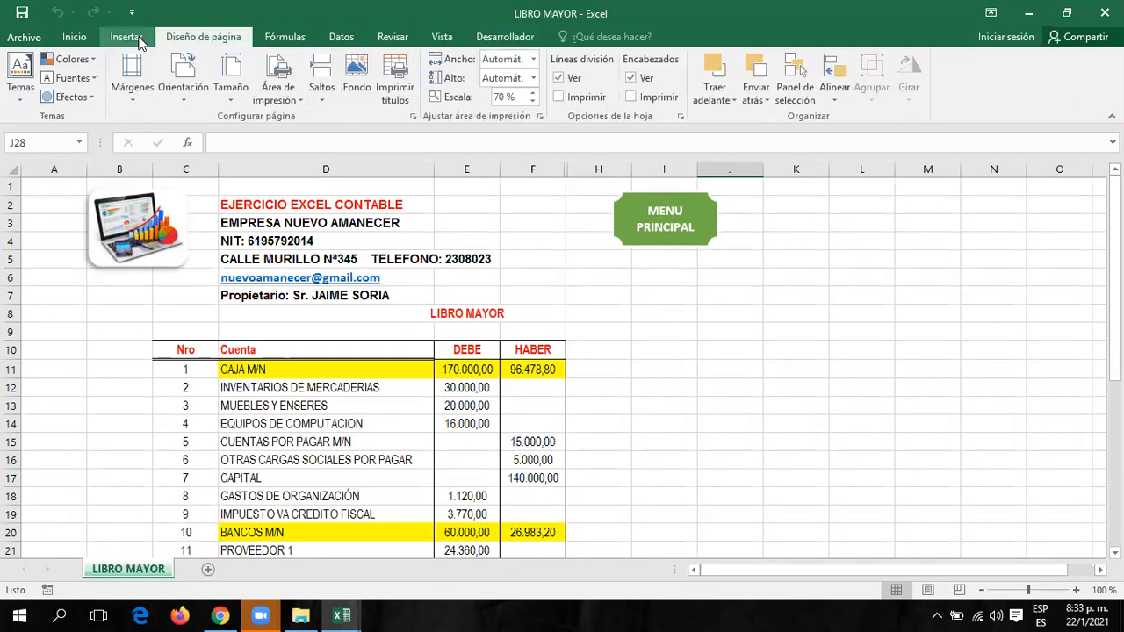
{"action": "left_click", "coordinate": [138, 40]}
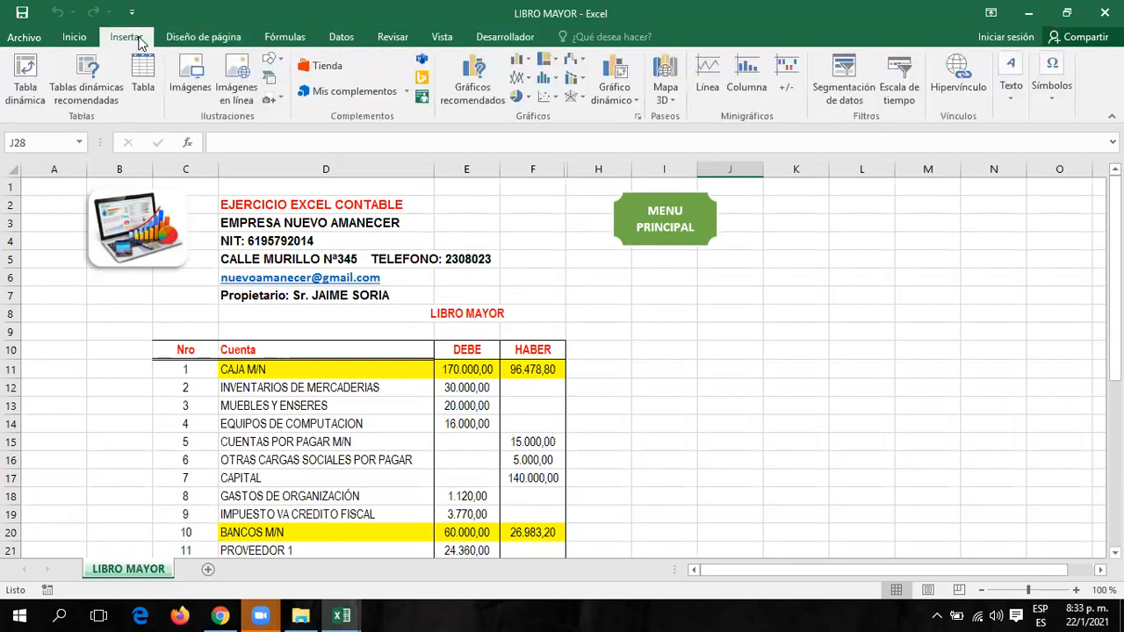
{"action": "left_click", "coordinate": [85, 40]}
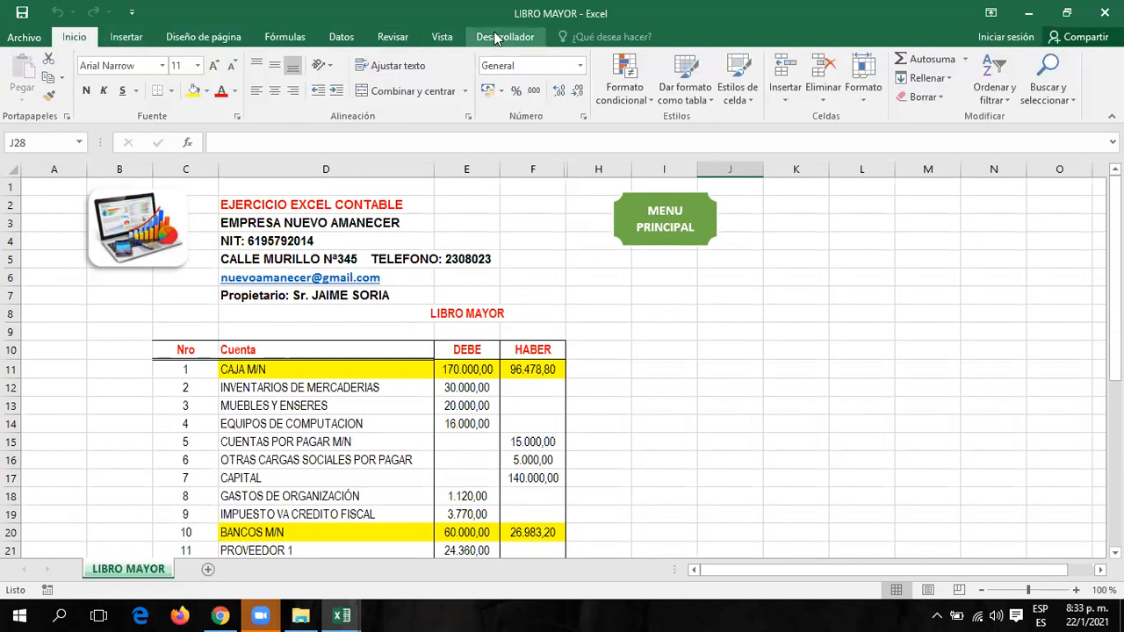
{"action": "left_click", "coordinate": [139, 40]}
{"action": "left_click", "coordinate": [190, 38]}
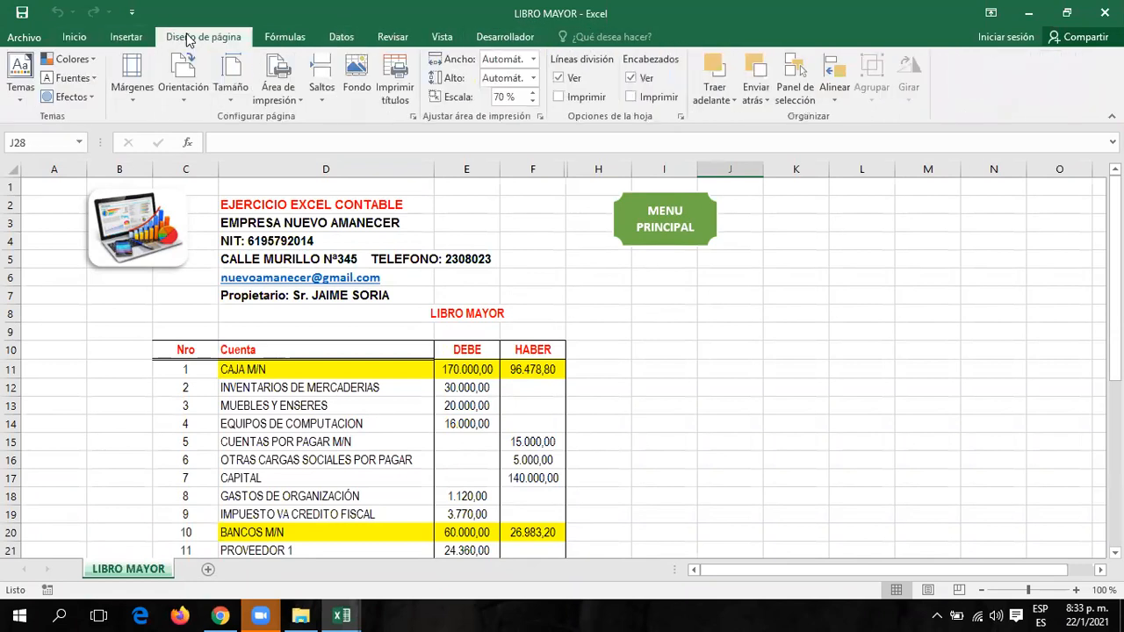
{"action": "left_click", "coordinate": [283, 39]}
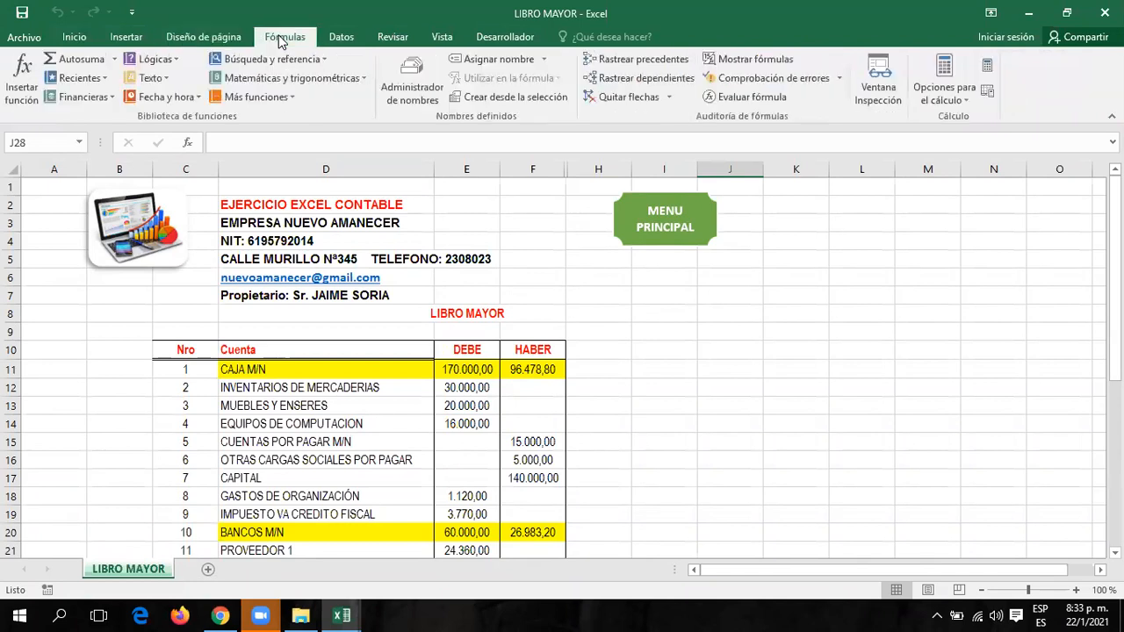
{"action": "left_click", "coordinate": [342, 40]}
{"action": "left_click", "coordinate": [392, 39]}
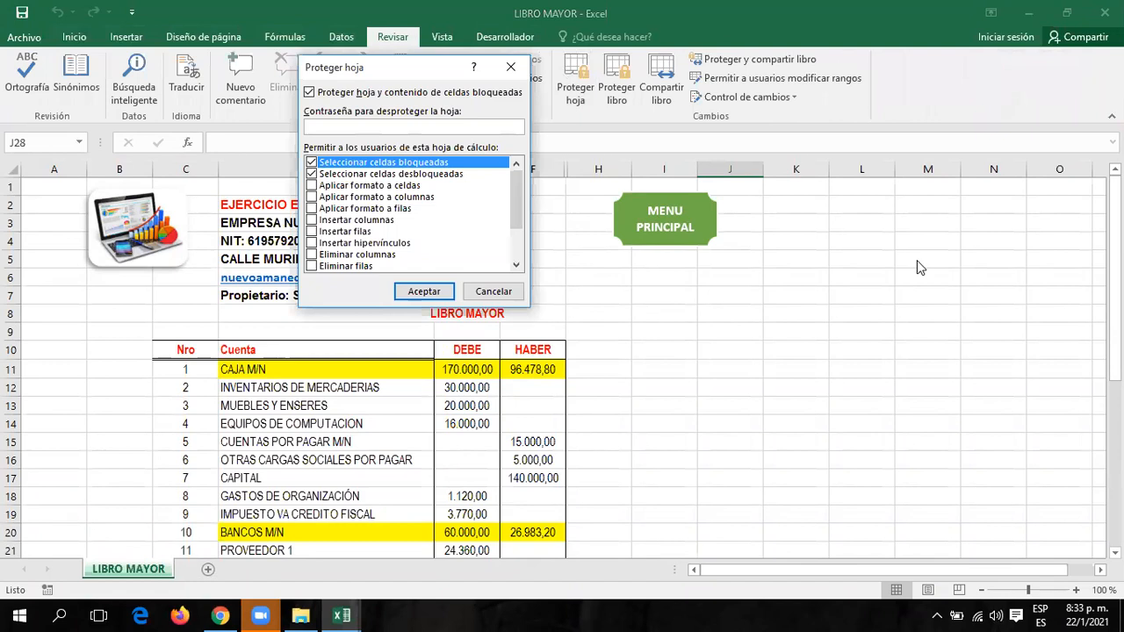
Protect the LIBRO MAYOR sheet with a confirmed password, then verify that editing a cell is blocked.
{"action": "type", "text": "123"}
{"action": "left_click", "coordinate": [442, 295]}
{"action": "type", "text": "123"}
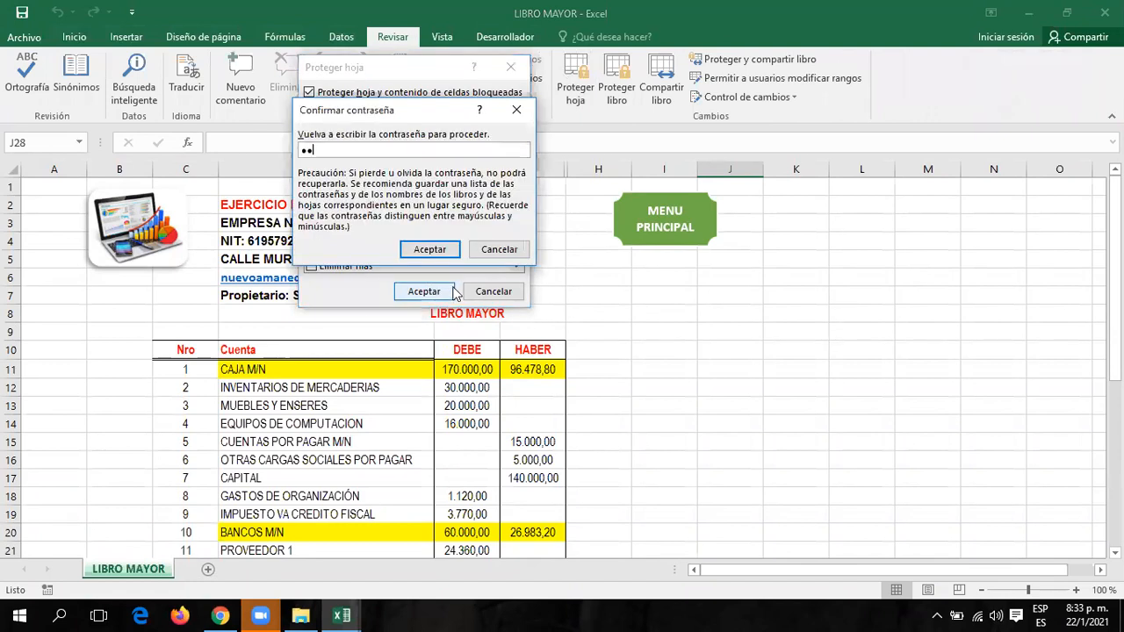
{"action": "left_click", "coordinate": [422, 251]}
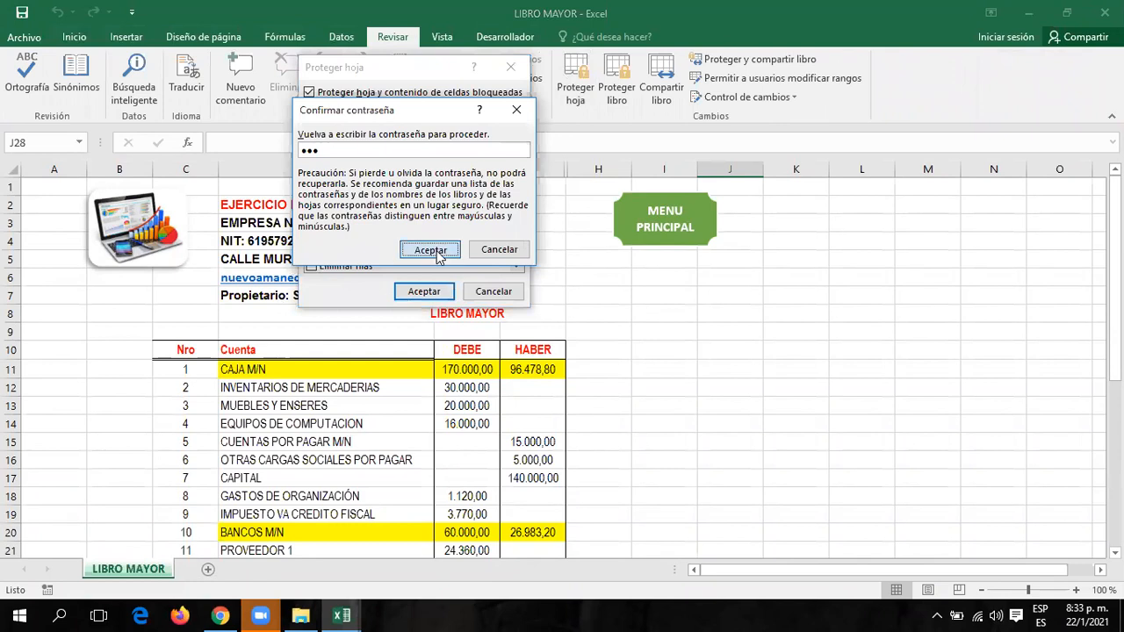
{"action": "double_click", "coordinate": [634, 304]}
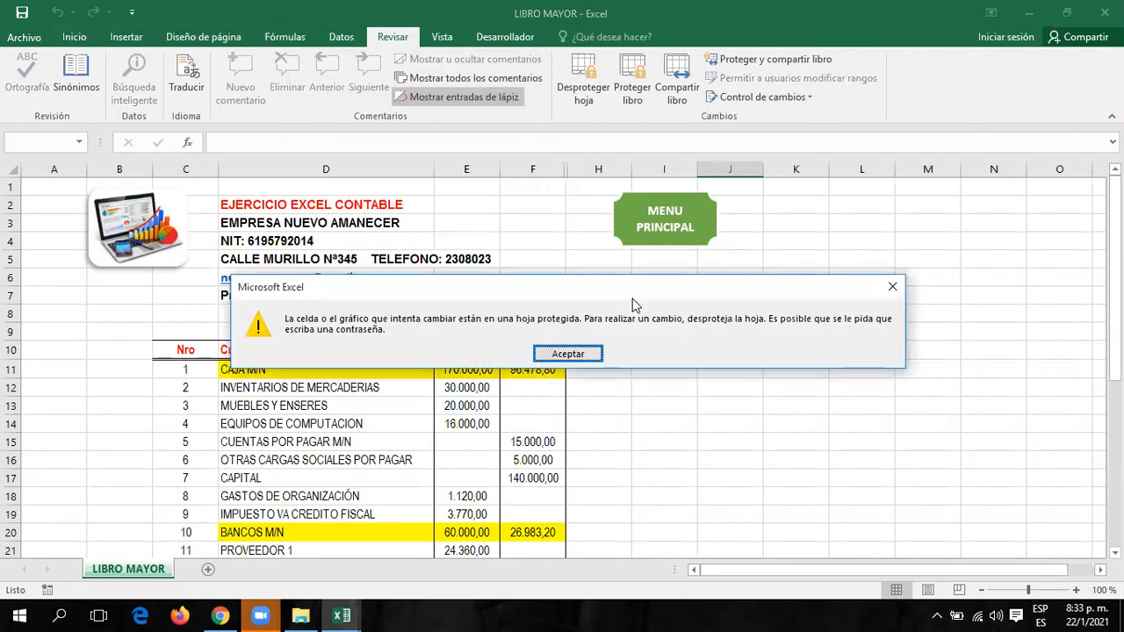
{"action": "left_click", "coordinate": [580, 359]}
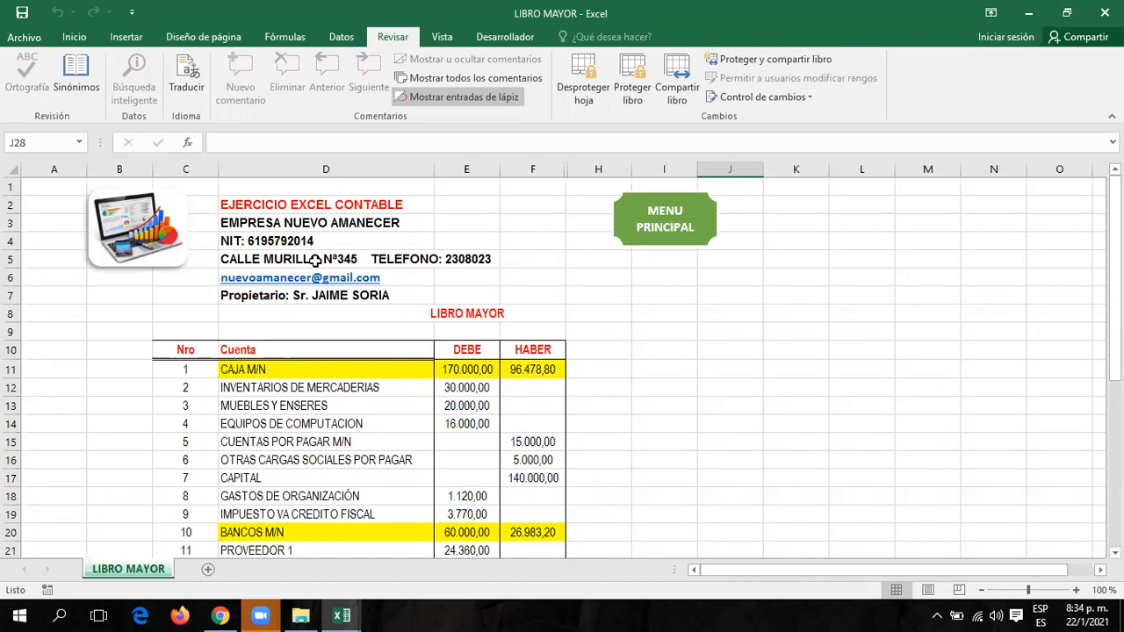
Go via MENU PRINCIPAL to the BALANCE DE COMPROBACION table showing sums 374.366,80 and balances 249.888,00.
{"action": "left_click", "coordinate": [670, 226]}
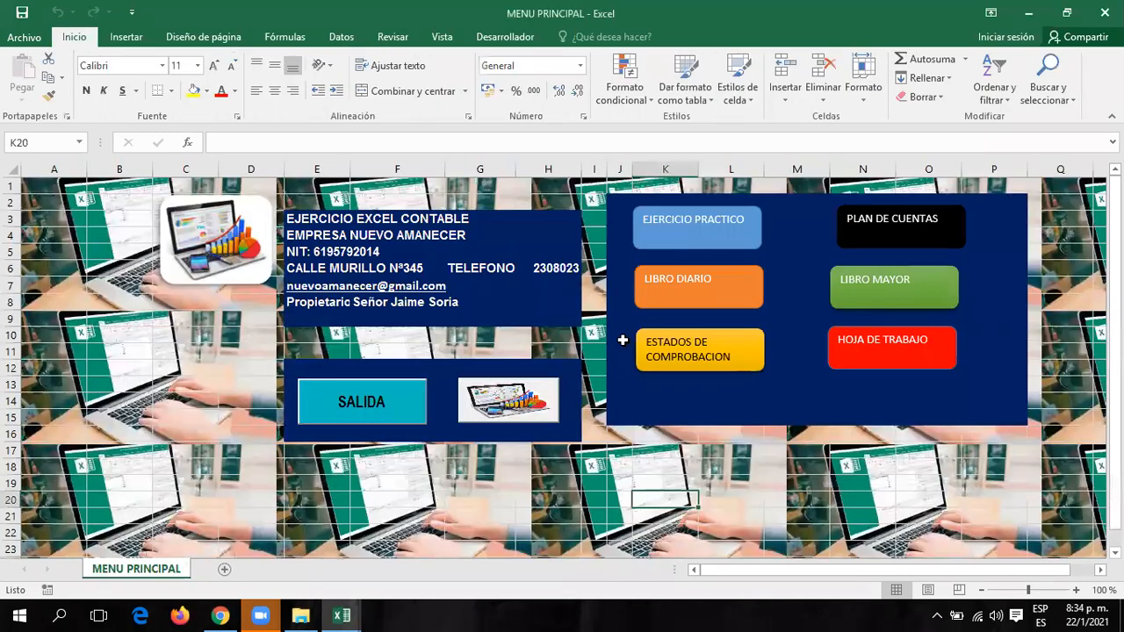
{"action": "left_click", "coordinate": [706, 357]}
{"action": "scroll", "coordinate": [736, 345], "scroll_direction": "down", "scroll_amount": 4}
{"action": "scroll", "coordinate": [735, 345], "scroll_direction": "up", "scroll_amount": 2}
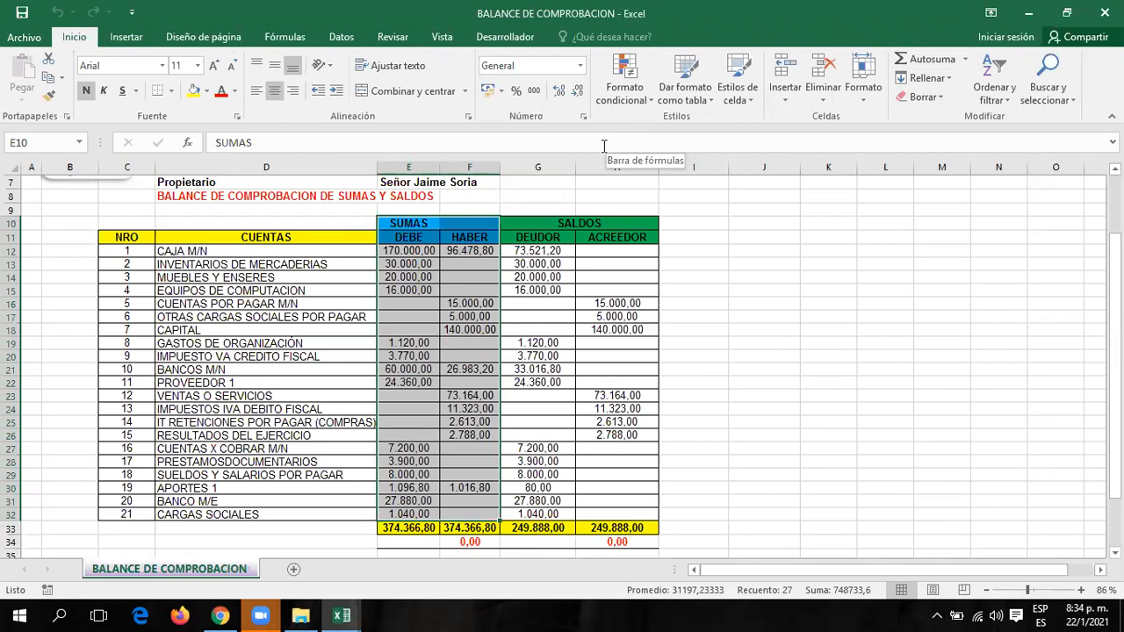
{"action": "left_click", "coordinate": [444, 303]}
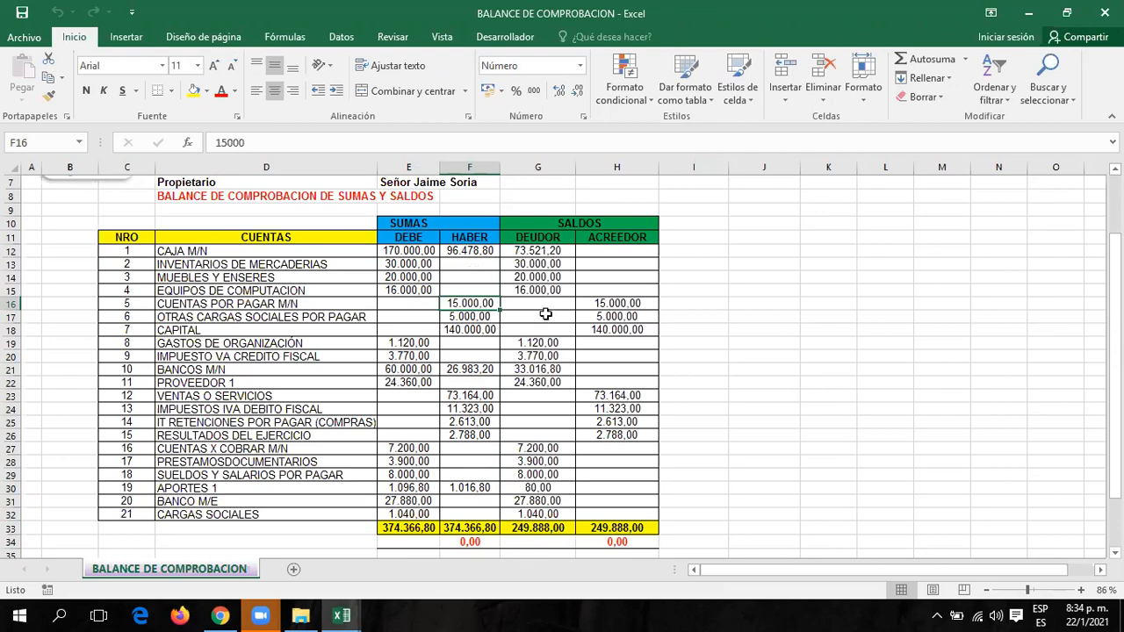
{"action": "scroll", "coordinate": [561, 374], "scroll_direction": "down", "scroll_amount": 3}
Add the labels maximo and minimo in E35 and E36 below the totals.
{"action": "left_click", "coordinate": [410, 434]}
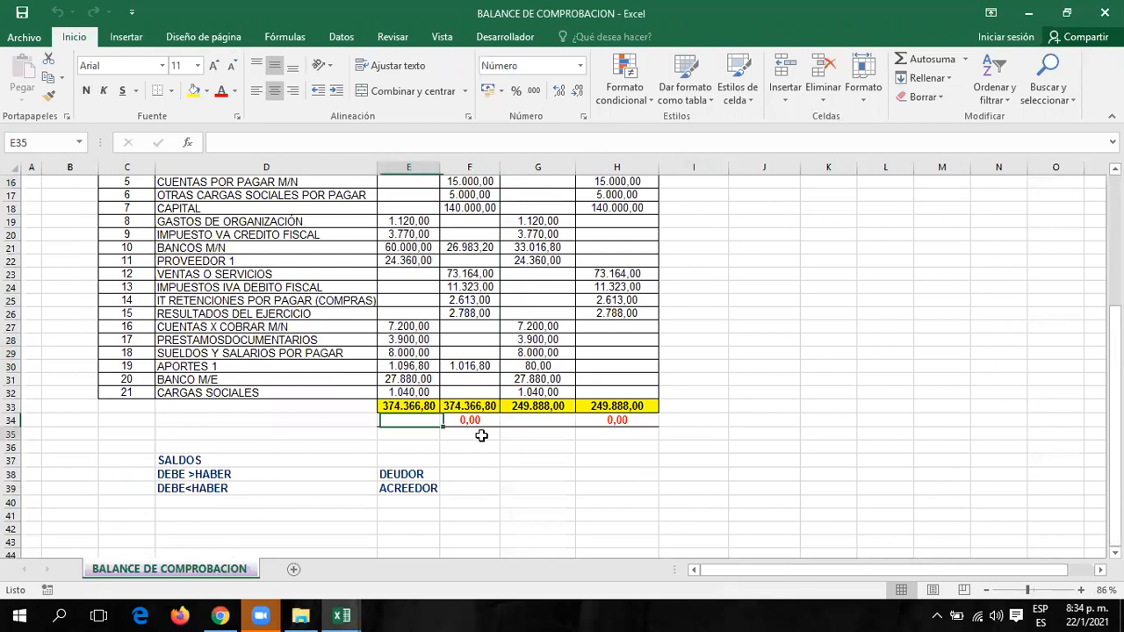
{"action": "type", "text": "max"}
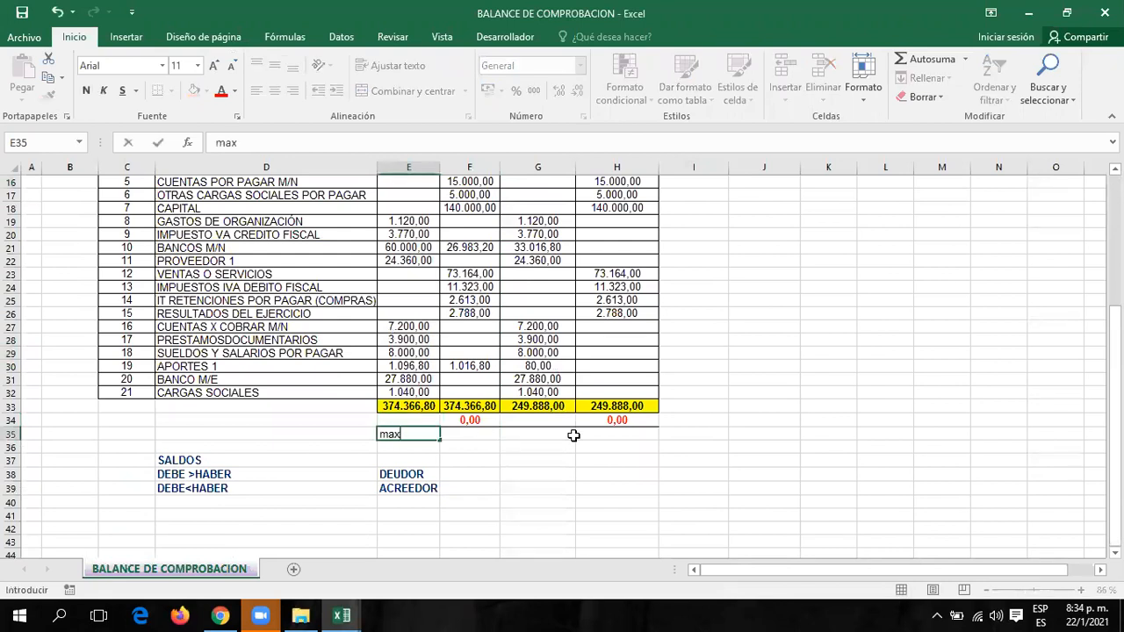
{"action": "type", "text": "imo"}
{"action": "key", "text": "Return"}
{"action": "type", "text": "minimo"}
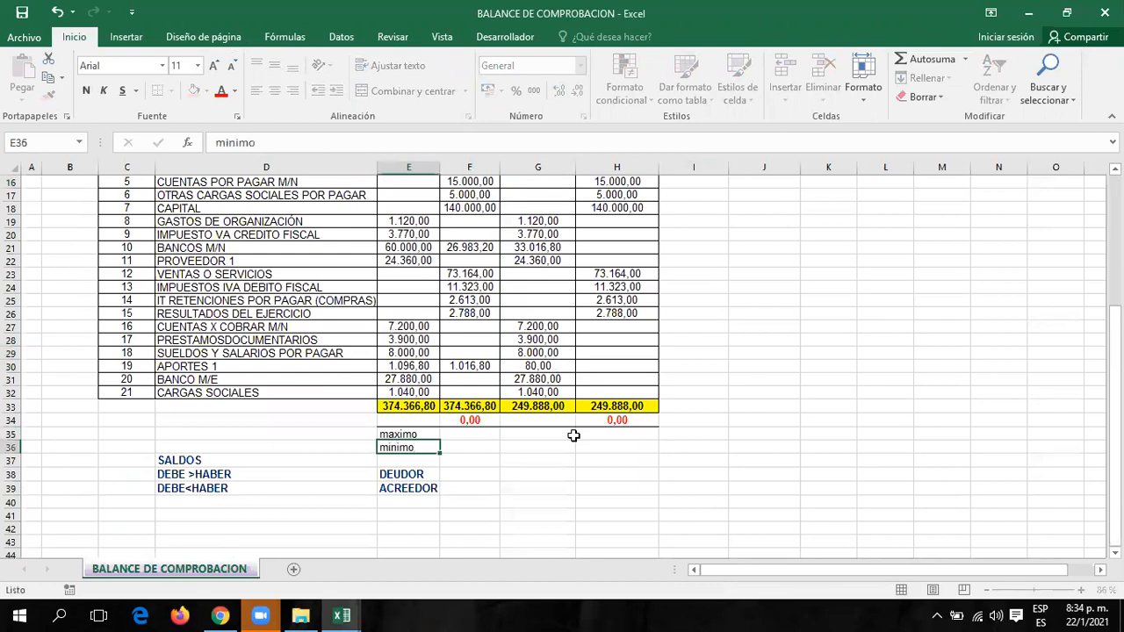
{"action": "key", "text": "Tab"}
Enter =MAX(E12:E32) in F35 to get the largest DEBE amount, 170.000,00.
{"action": "key", "text": "Up"}
{"action": "type", "text": "+"}
{"action": "scroll", "coordinate": [730, 421], "scroll_direction": "up", "scroll_amount": 2}
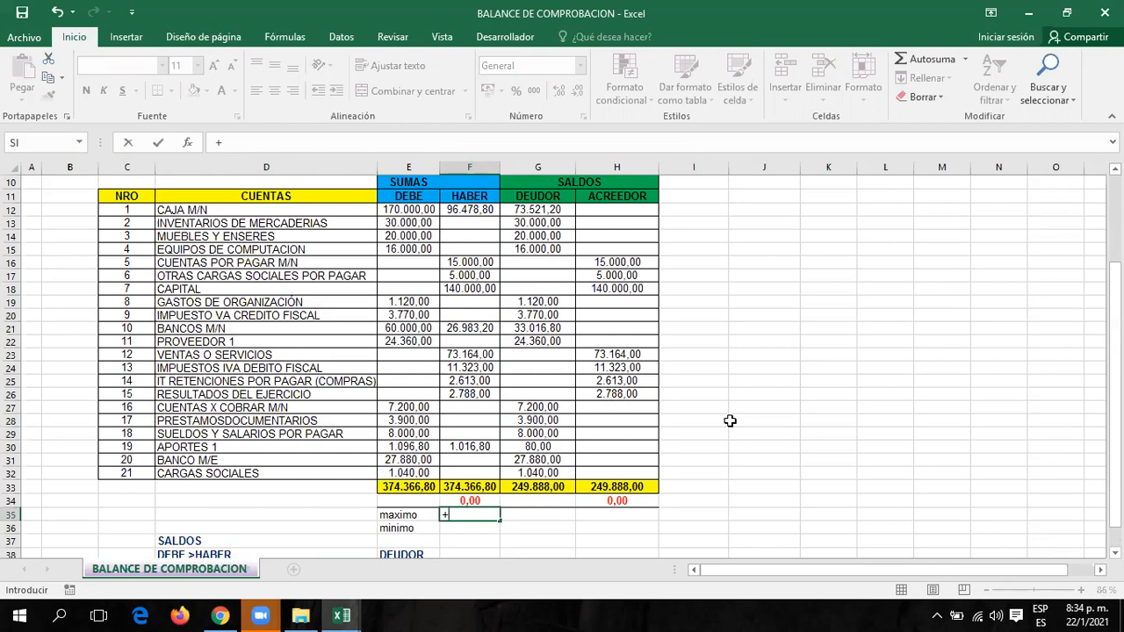
{"action": "type", "text": "max"}
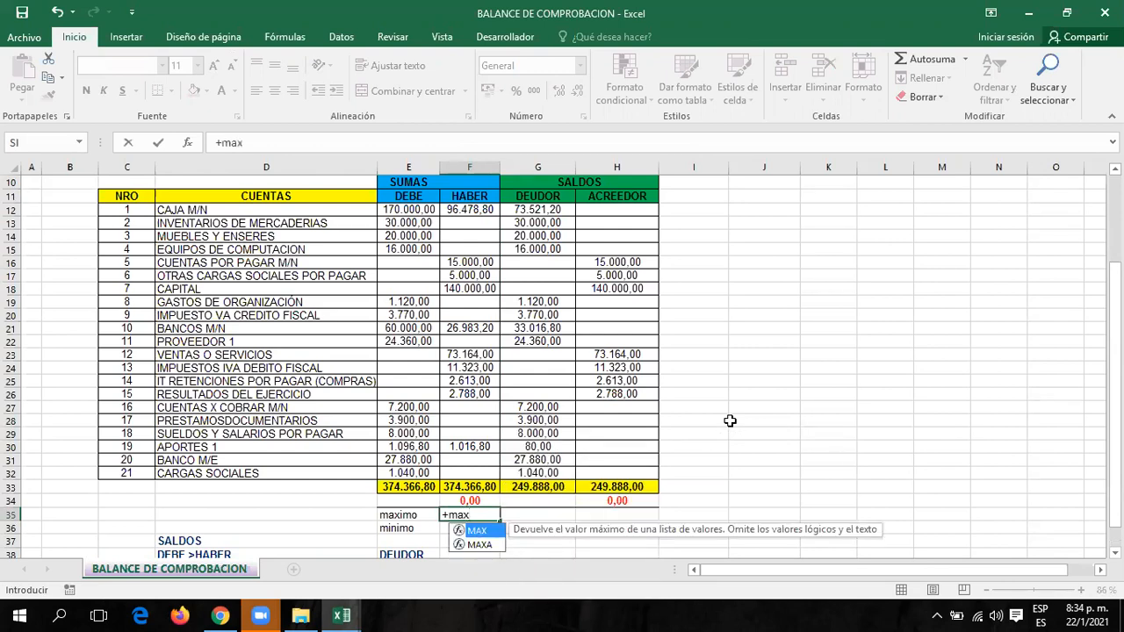
{"action": "type", "text": "("}
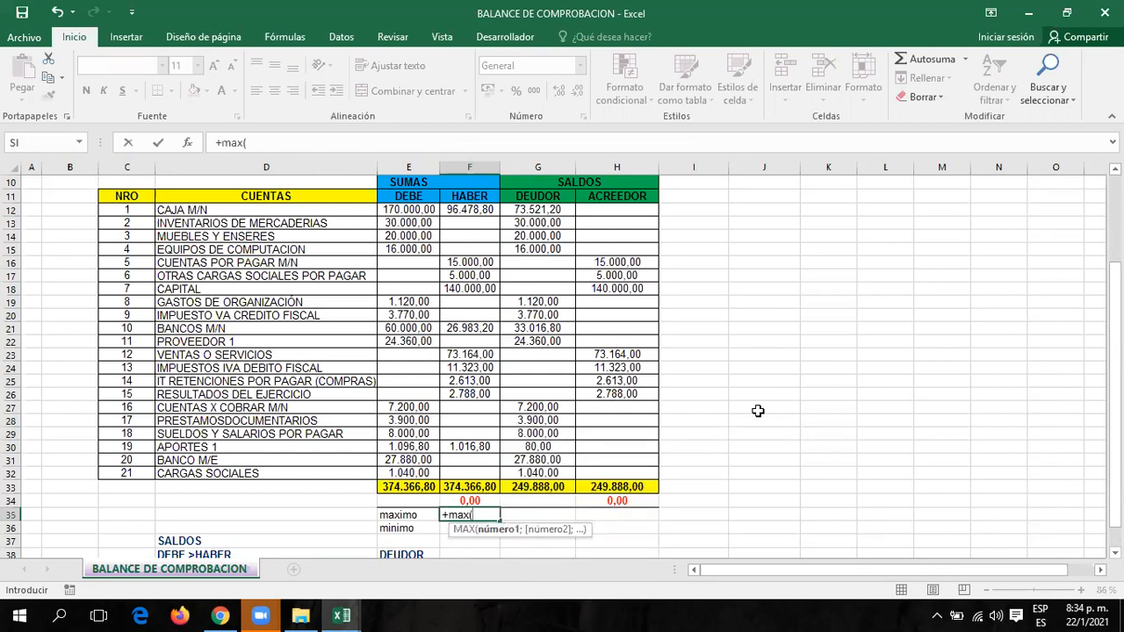
{"action": "left_click_drag", "start_coordinate": [408, 209], "coordinate": [408, 473]}
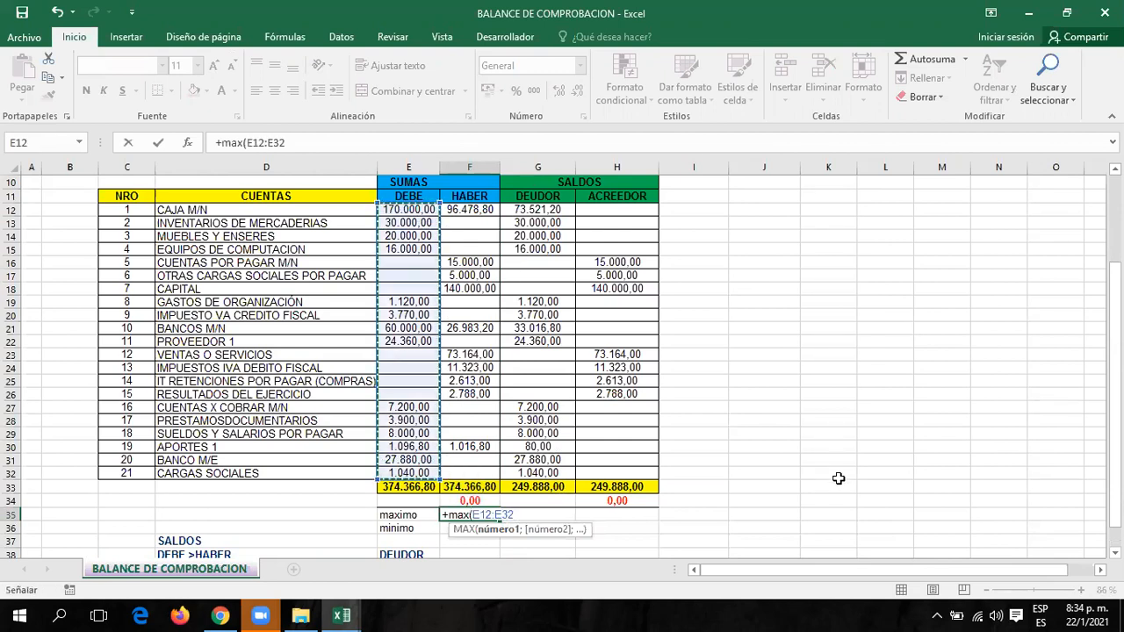
{"action": "key", "text": "Return"}
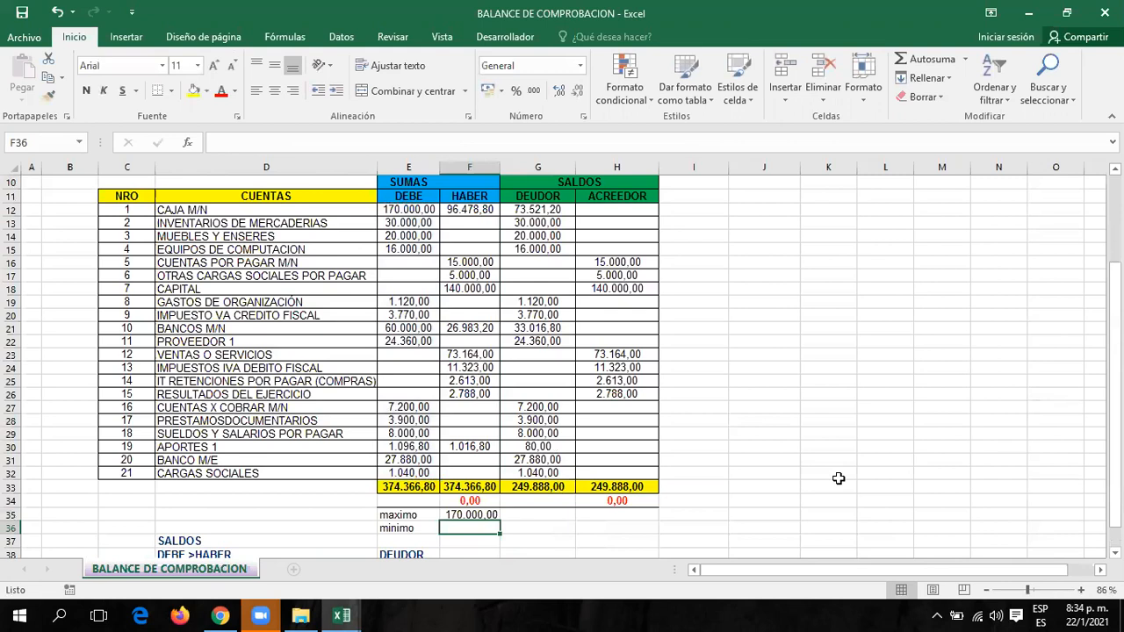
Enter =MIN(E12:E32) in F36 to get the smallest DEBE amount, 1.040,00.
{"action": "type", "text": "+"}
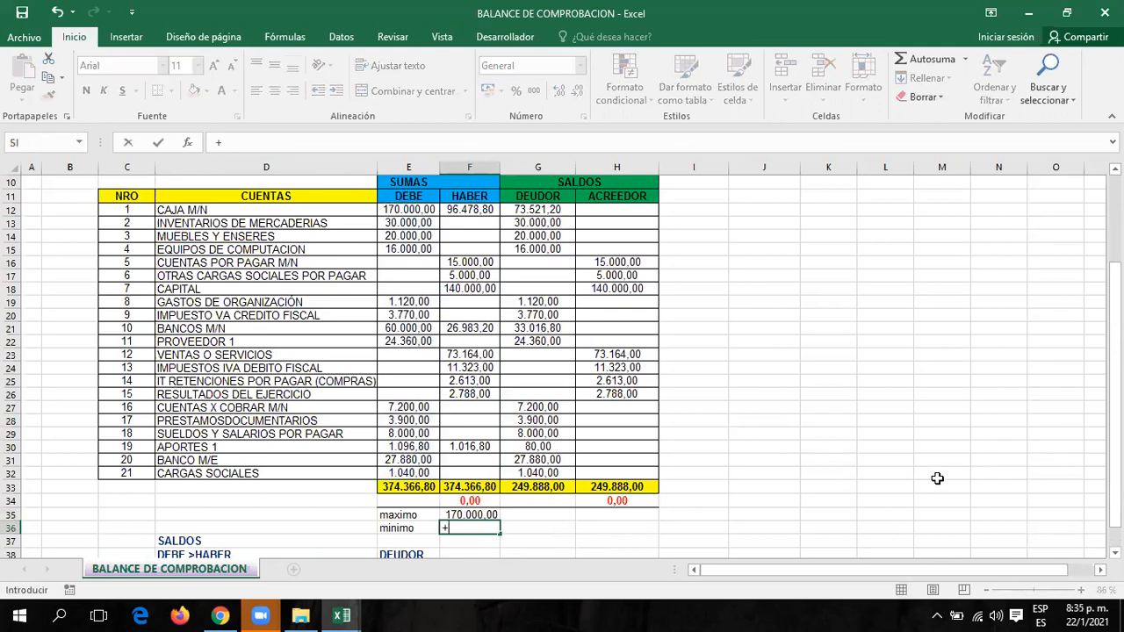
{"action": "type", "text": "min"}
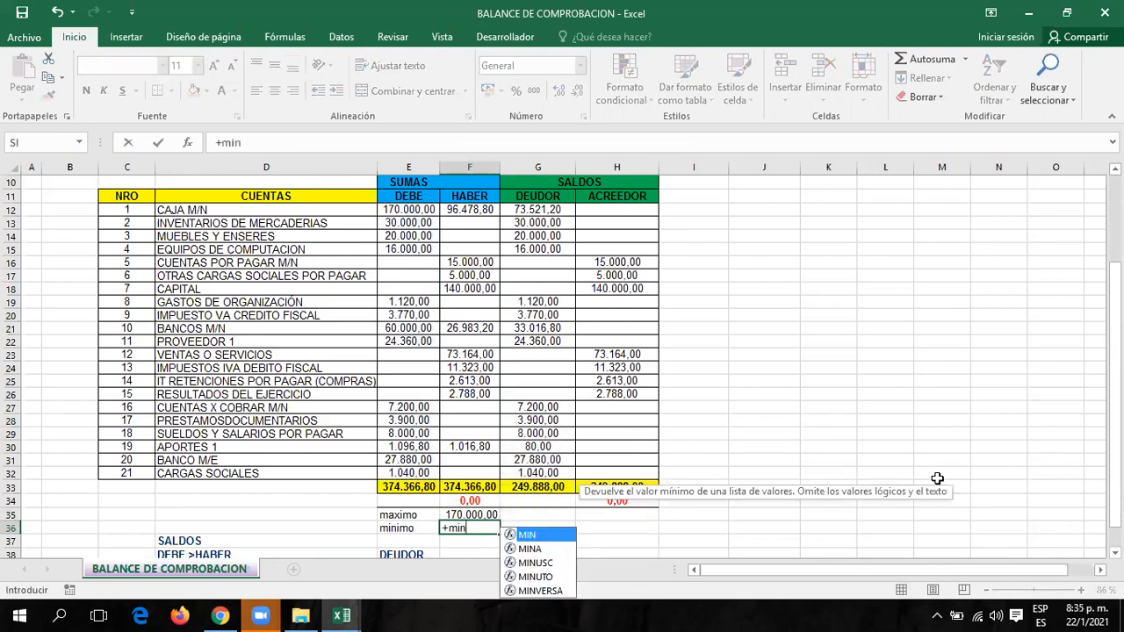
{"action": "type", "text": "("}
{"action": "left_click_drag", "start_coordinate": [411, 210], "coordinate": [409, 469]}
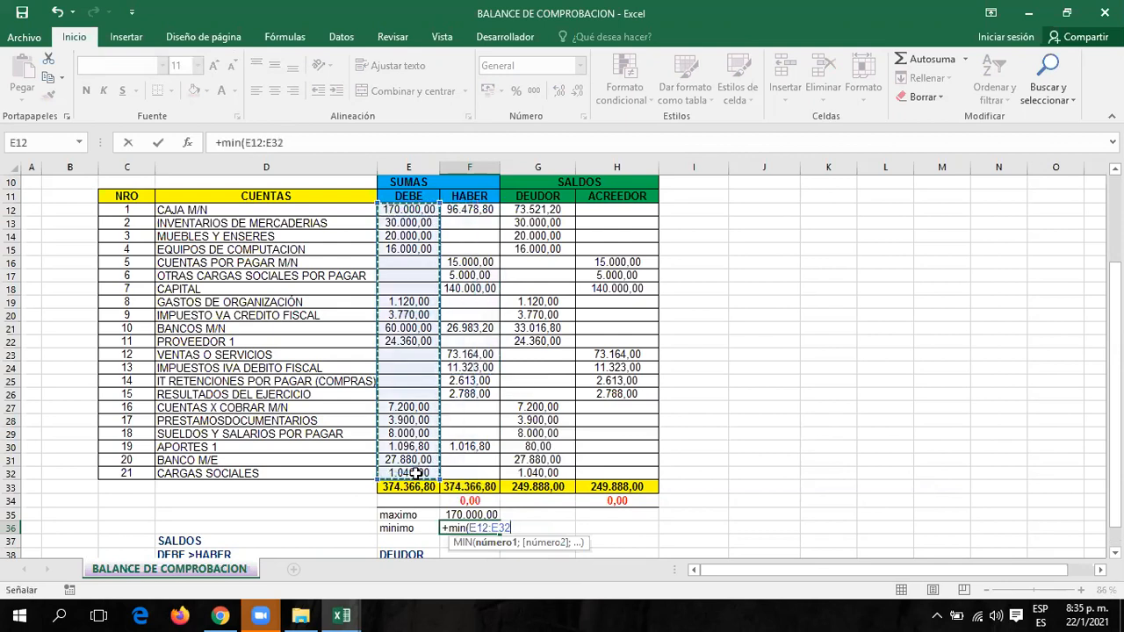
{"action": "type", "text": ")"}
{"action": "key", "text": "Return"}
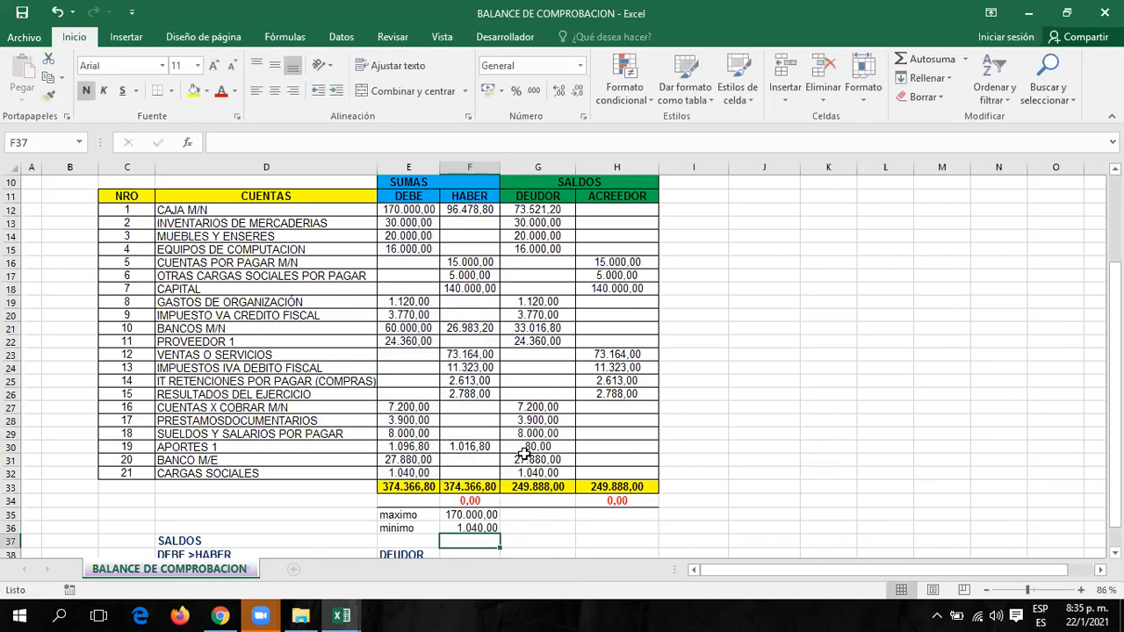
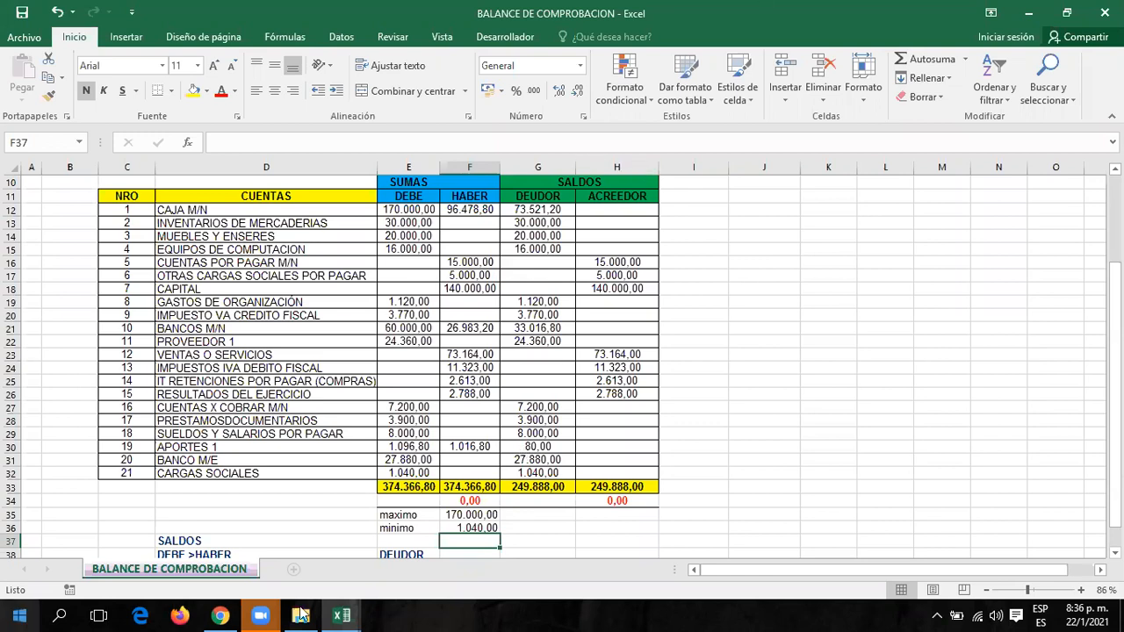
Select the DEBE amounts in E12:E32 and open the Data Validation dialog.
{"action": "left_click", "coordinate": [761, 273]}
{"action": "left_click_drag", "start_coordinate": [408, 223], "coordinate": [405, 473]}
{"action": "type", "text": "30.000,00 20.000,00 16.000,00"}
{"action": "left_click", "coordinate": [342, 36]}
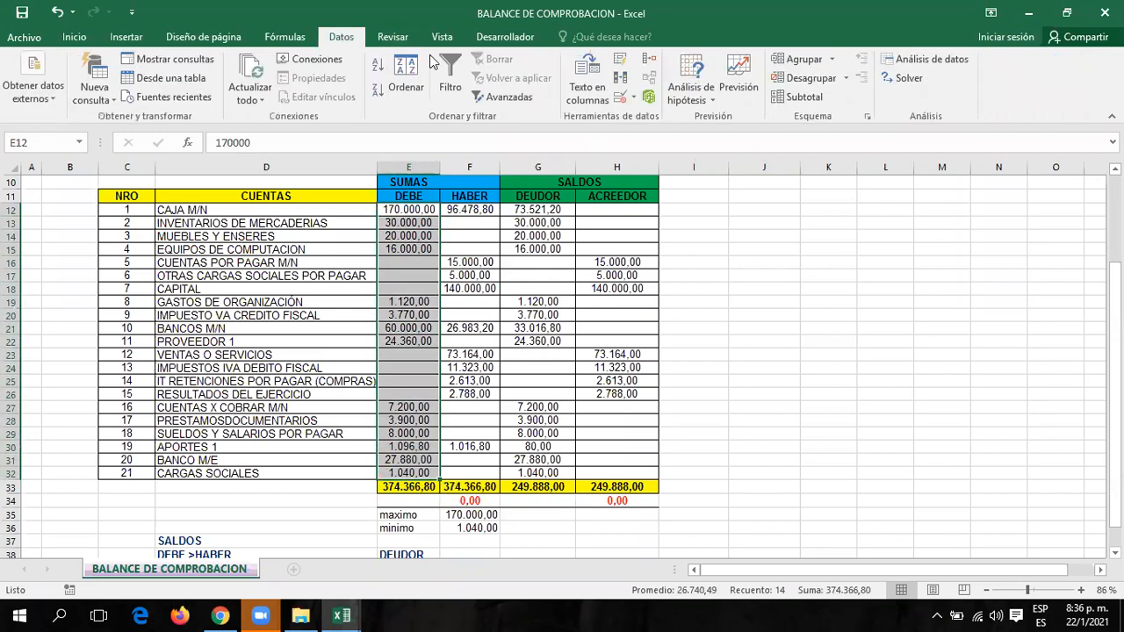
{"action": "left_click", "coordinate": [634, 98]}
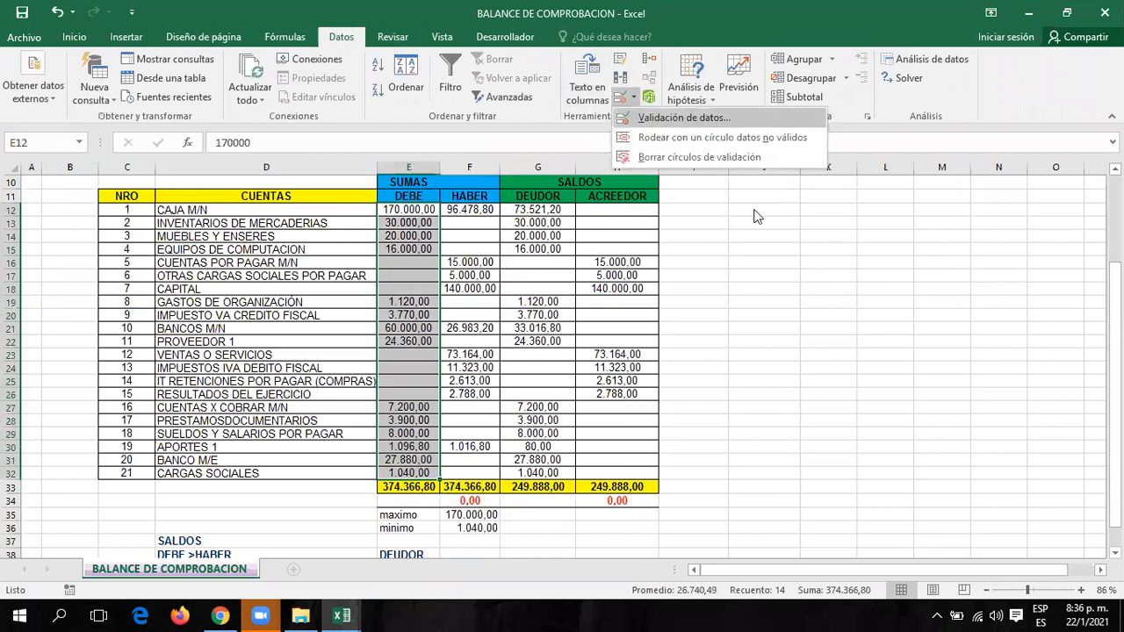
{"action": "left_click", "coordinate": [657, 118]}
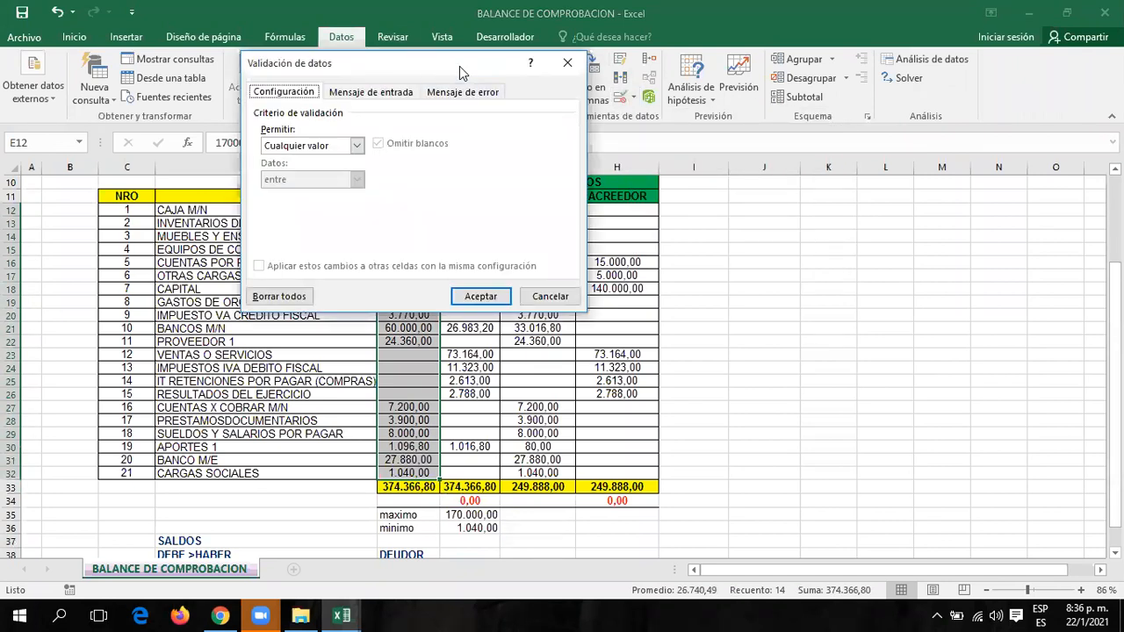
{"action": "left_click_drag", "start_coordinate": [459, 65], "coordinate": [829, 55]}
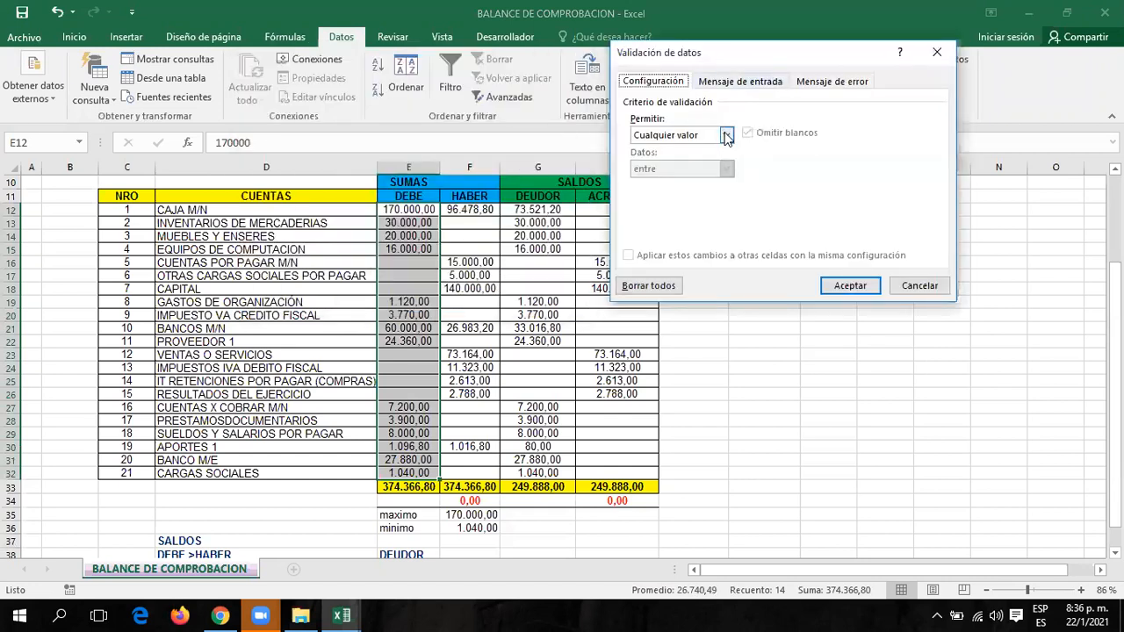
Allow only whole numbers with minimum 1040 and maximum 170000.
{"action": "left_click", "coordinate": [727, 136]}
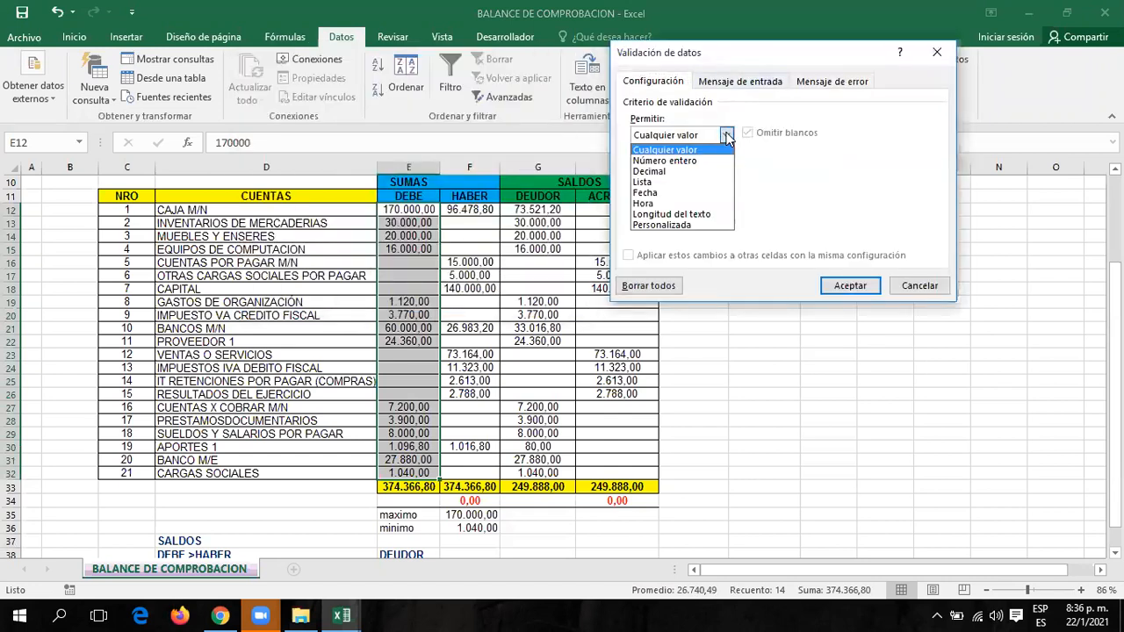
{"action": "left_click", "coordinate": [682, 151]}
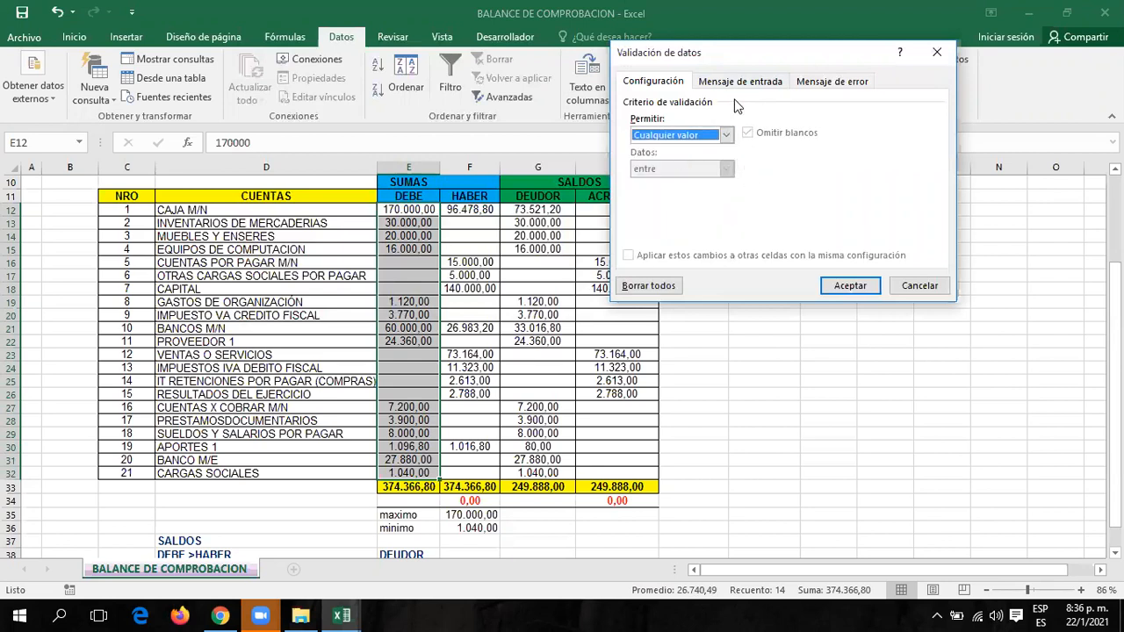
{"action": "left_click", "coordinate": [727, 136]}
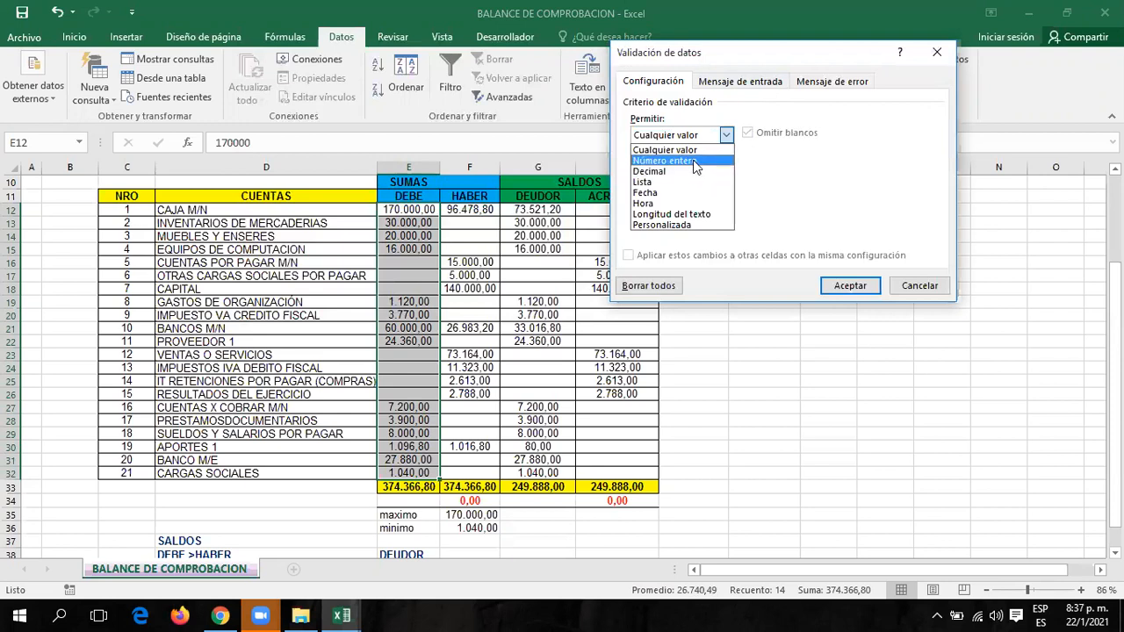
{"action": "left_click", "coordinate": [696, 161]}
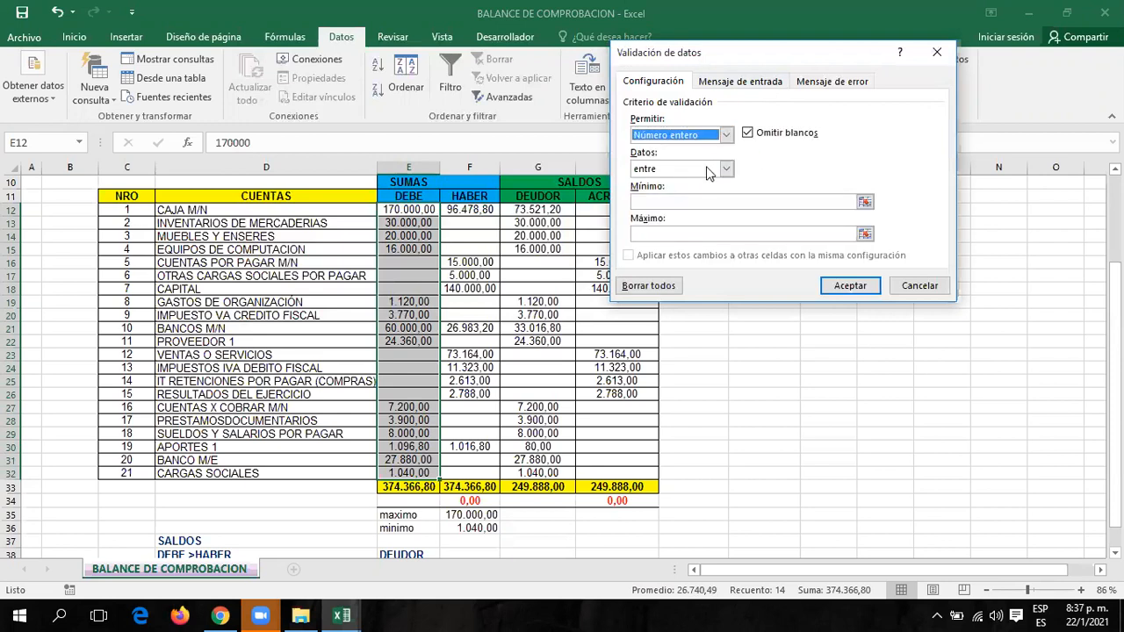
{"action": "left_click", "coordinate": [679, 204]}
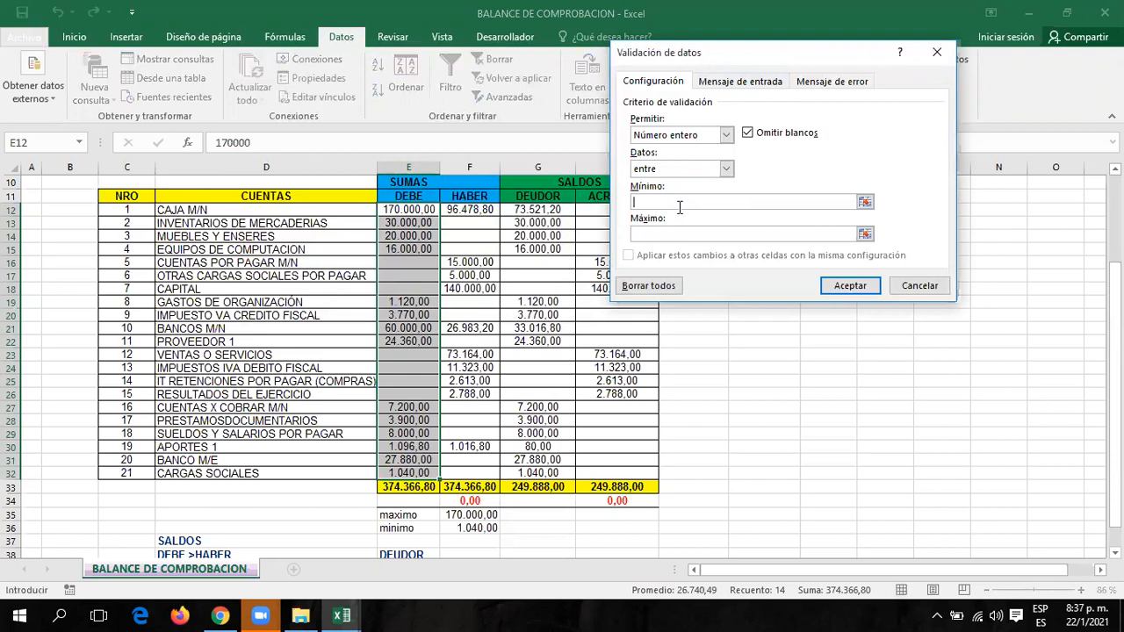
{"action": "type", "text": "1040"}
{"action": "key", "text": "Tab"}
{"action": "type", "text": "170000"}
{"action": "left_click", "coordinate": [743, 81]}
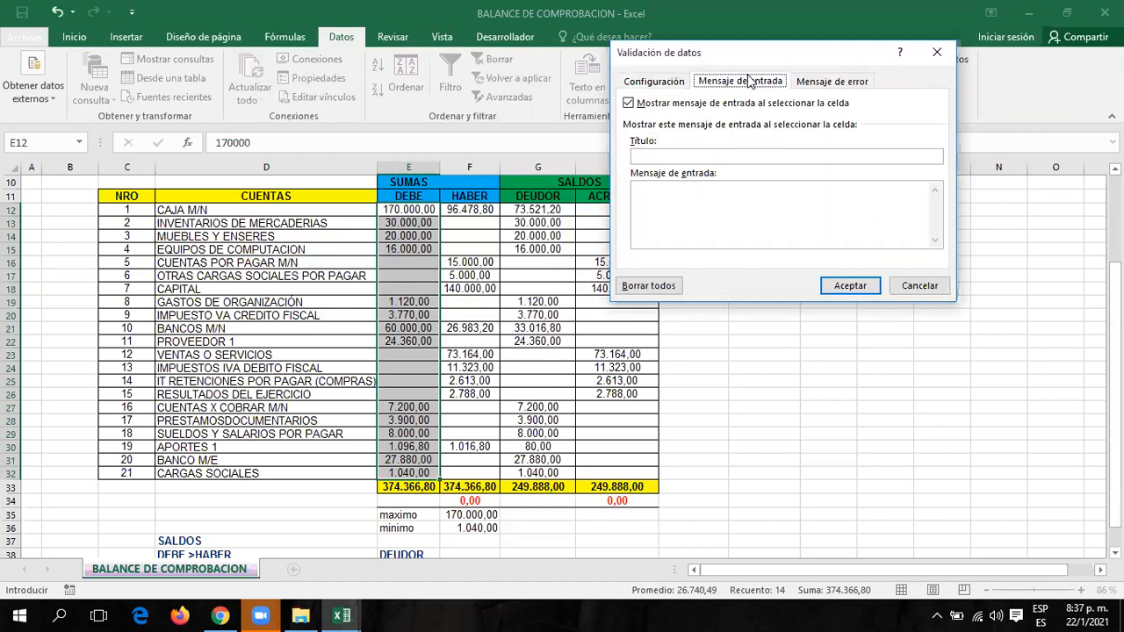
Title the input message 'entrada' and the Stop alert 'Mensaje de Error', then apply the rule.
{"action": "left_click", "coordinate": [650, 156]}
{"action": "type", "text": "entrada"}
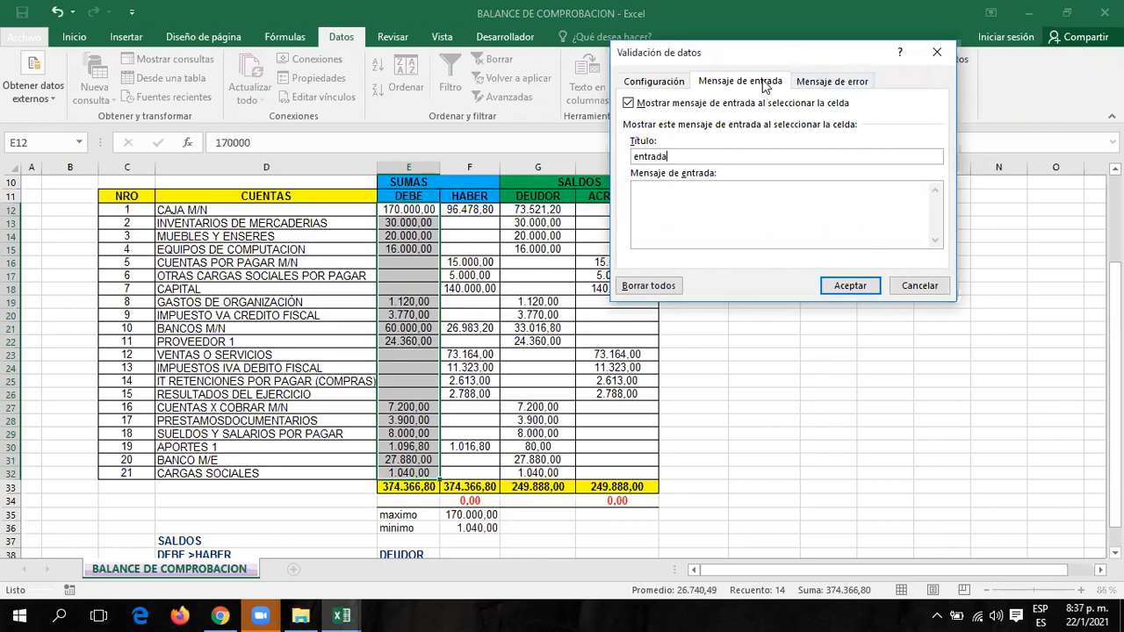
{"action": "left_click", "coordinate": [813, 80]}
{"action": "left_click", "coordinate": [747, 157]}
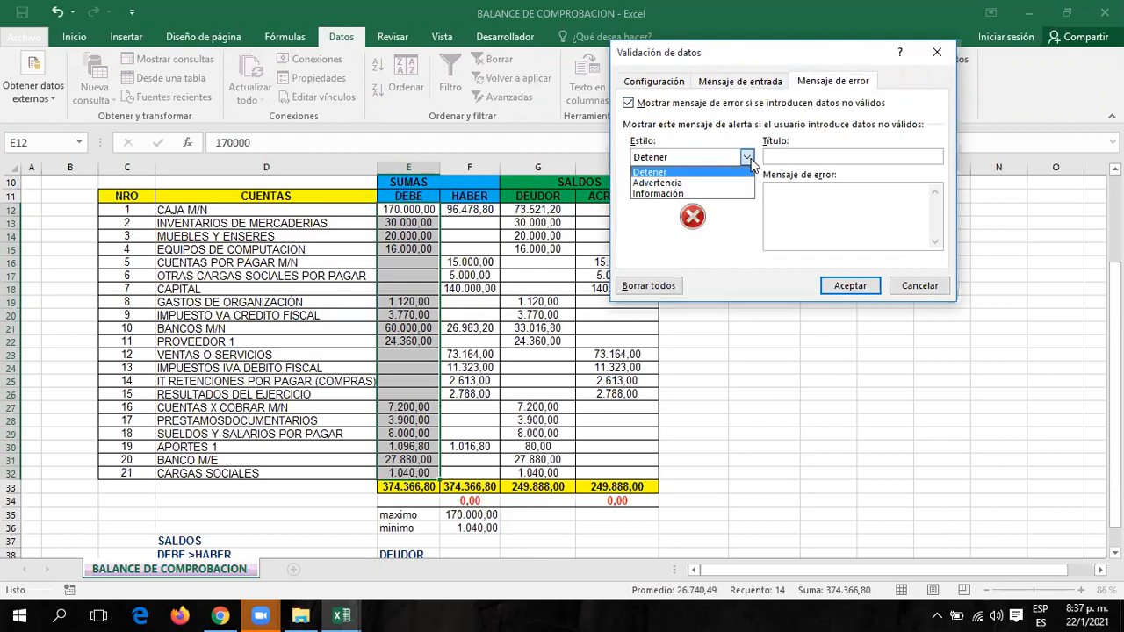
{"action": "left_click", "coordinate": [672, 173]}
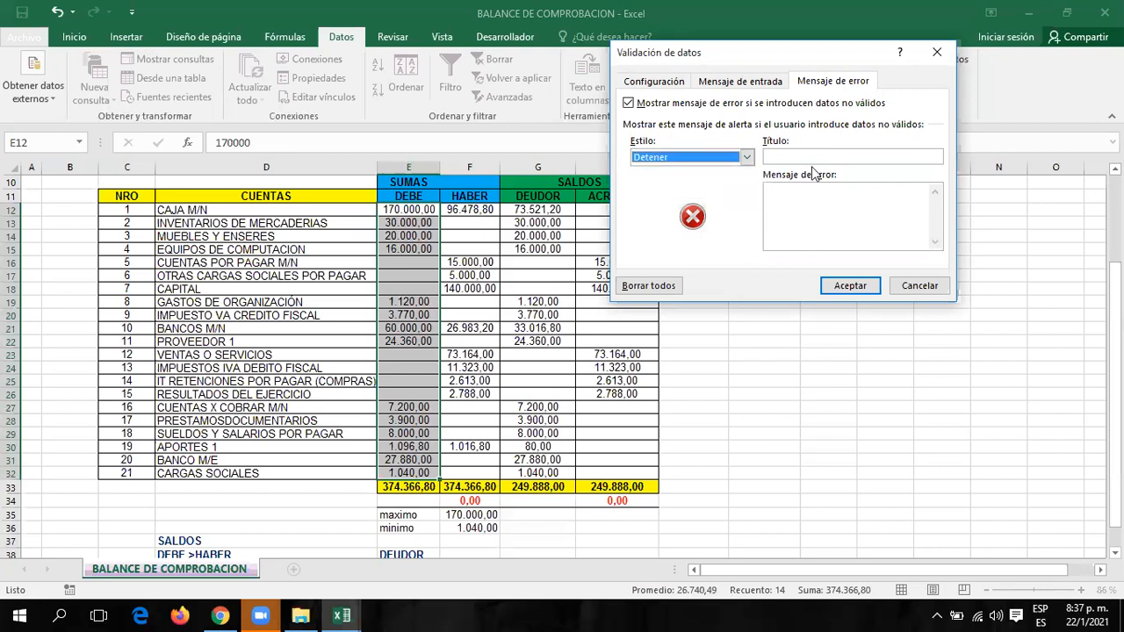
{"action": "left_click", "coordinate": [858, 159]}
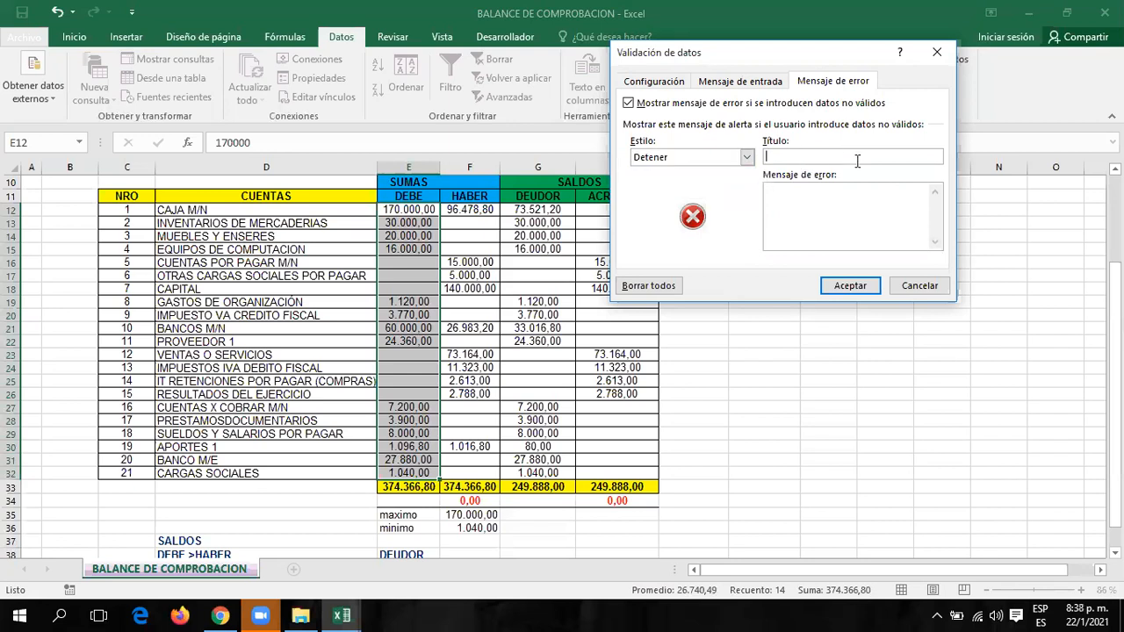
{"action": "type", "text": "Mensaje de Error"}
{"action": "left_click", "coordinate": [851, 287]}
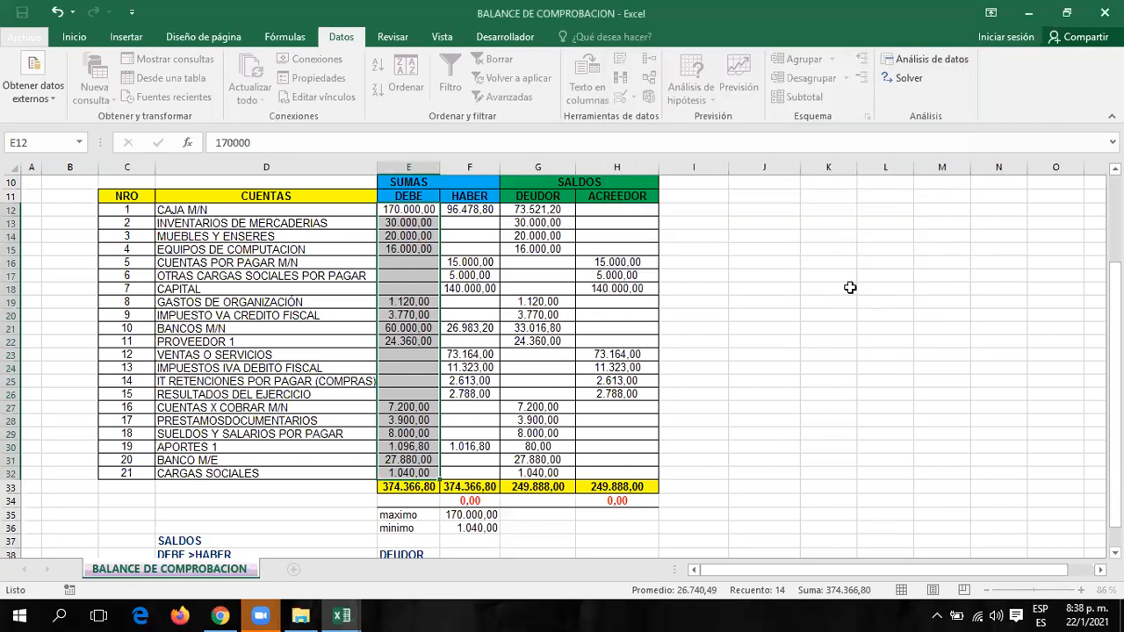
{"action": "left_click", "coordinate": [389, 210]}
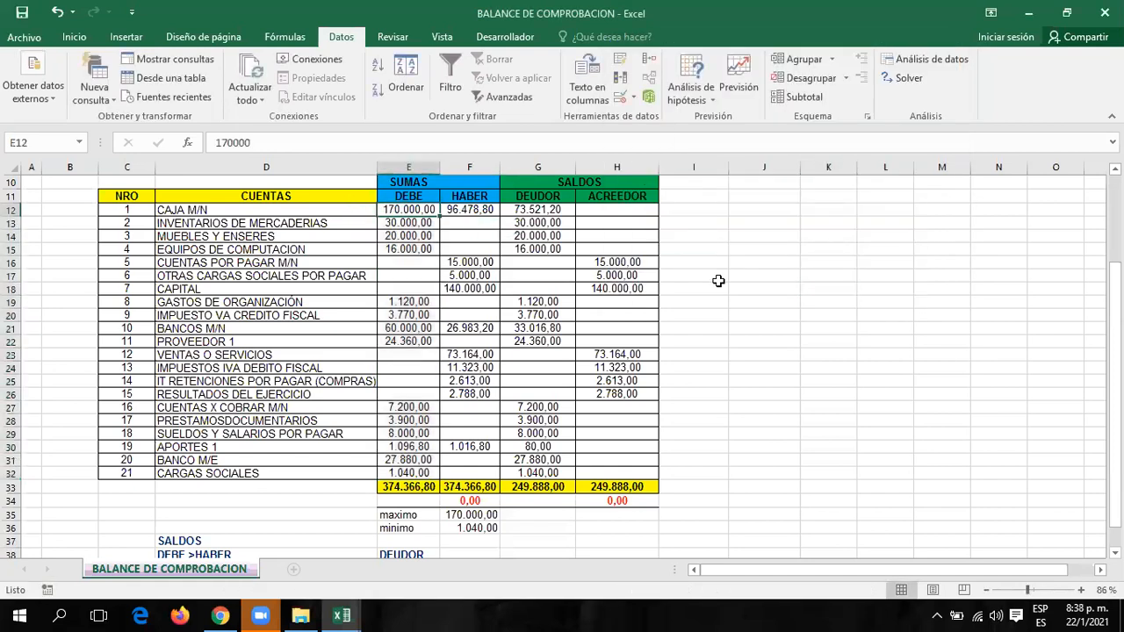
{"action": "key", "text": "Down"}
{"action": "key", "text": "Down"}
{"action": "key", "text": "Down"}
{"action": "key", "text": "Down"}
{"action": "key", "text": "Down"}
{"action": "key", "text": "Down"}
{"action": "key", "text": "Down"}
{"action": "key", "text": "Down"}
{"action": "key", "text": "Down"}
{"action": "key", "text": "Down"}
{"action": "key", "text": "Down"}
{"action": "key", "text": "Down"}
{"action": "key", "text": "Down"}
{"action": "key", "text": "Down"}
{"action": "key", "text": "Down"}
{"action": "key", "text": "Down"}
{"action": "key", "text": "Down"}
{"action": "key", "text": "Down"}
{"action": "key", "text": "Down"}
{"action": "key", "text": "Down"}
{"action": "key", "text": "Down"}
{"action": "key", "text": "Up"}
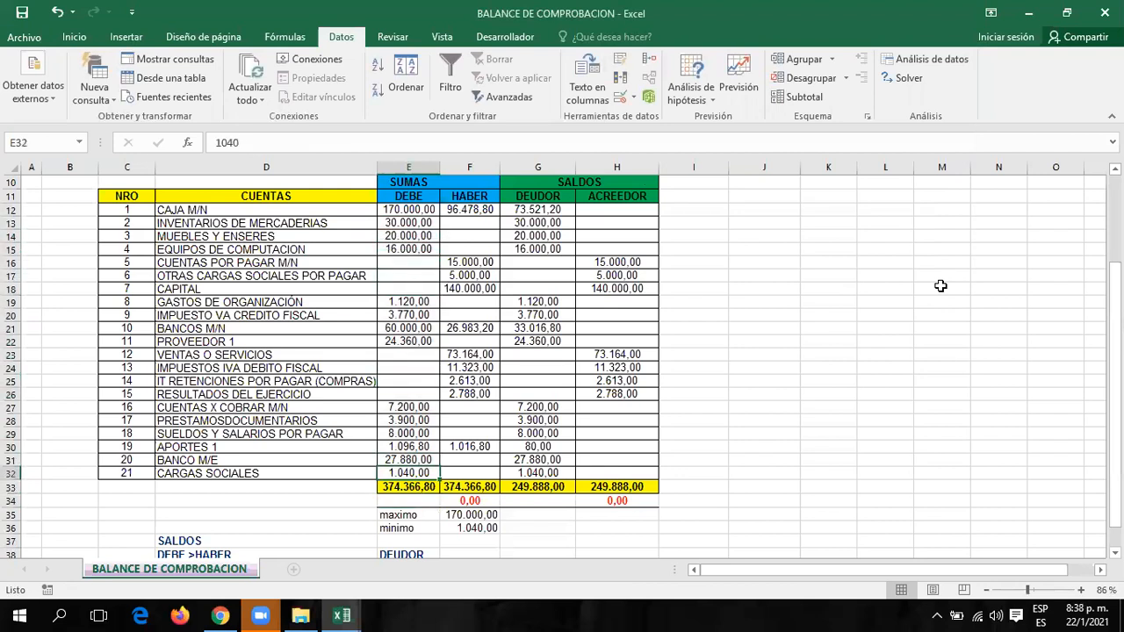
{"action": "type", "text": "1000"}
{"action": "key", "text": "Return"}
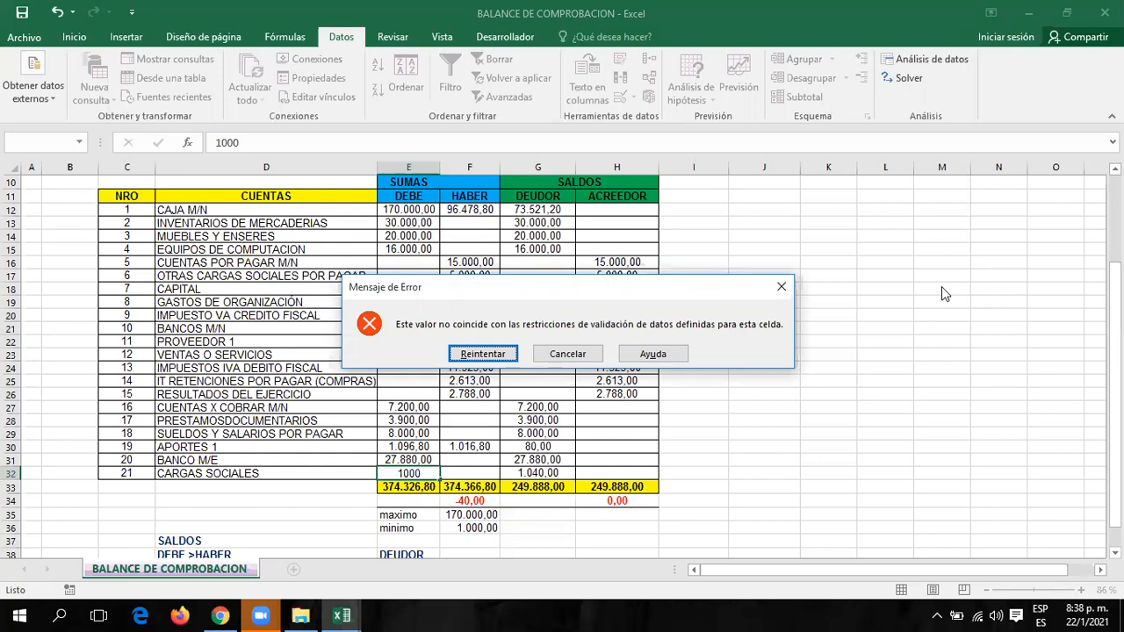
{"action": "left_click", "coordinate": [483, 354]}
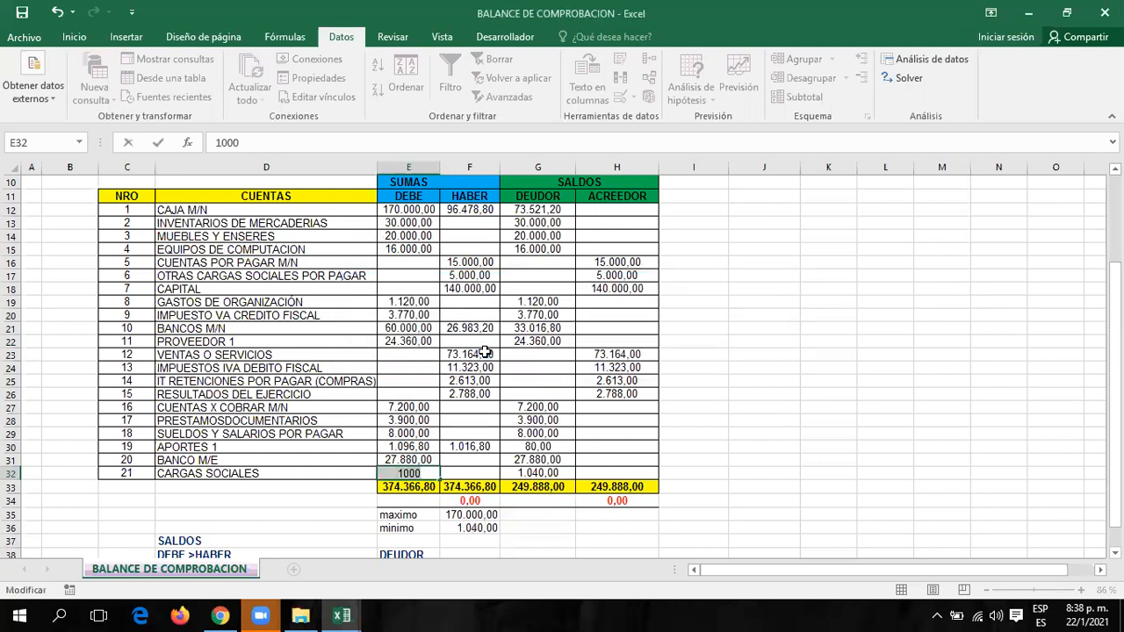
{"action": "left_click", "coordinate": [559, 429]}
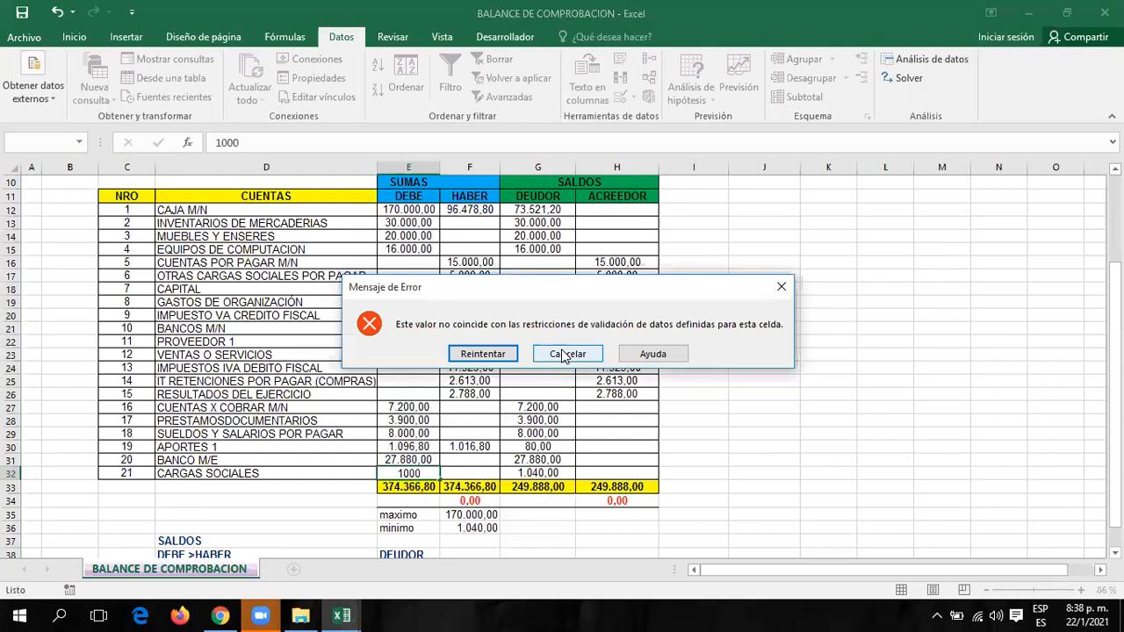
{"action": "left_click", "coordinate": [567, 354]}
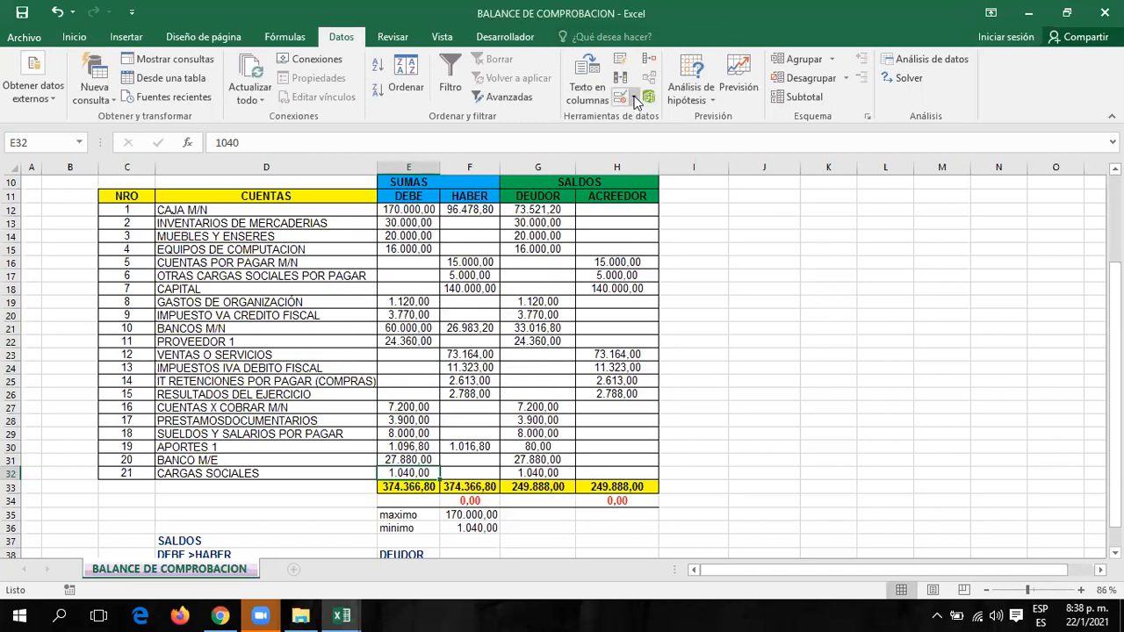
{"action": "left_click", "coordinate": [637, 100]}
{"action": "left_click", "coordinate": [644, 138]}
{"action": "left_click", "coordinate": [634, 99]}
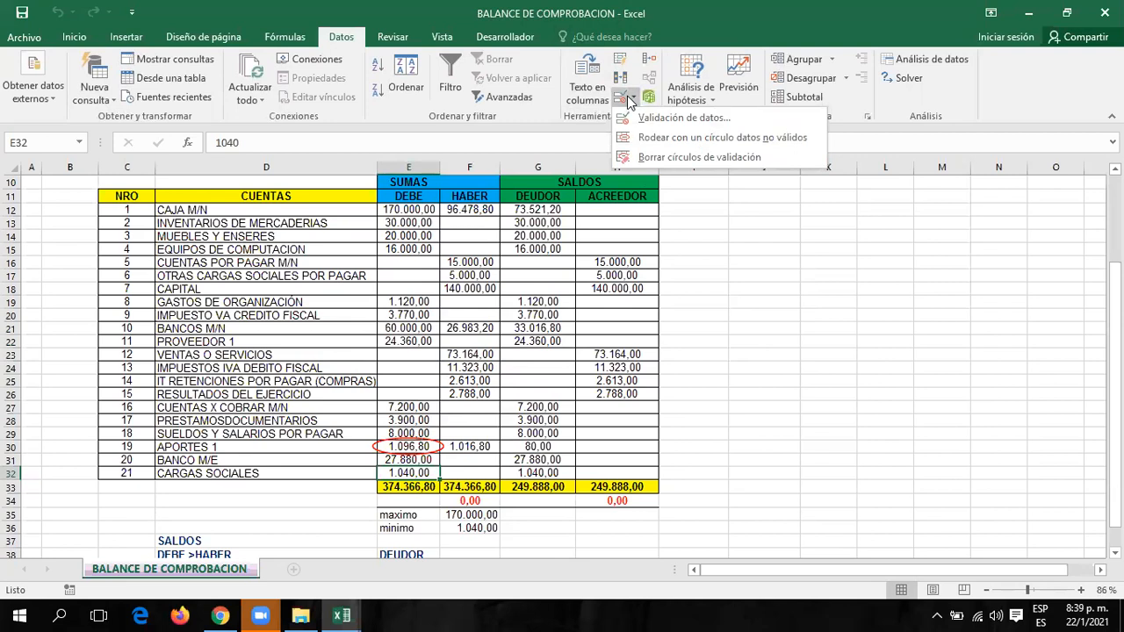
{"action": "left_click", "coordinate": [645, 157]}
{"action": "left_click", "coordinate": [758, 365]}
{"action": "left_click", "coordinate": [399, 473]}
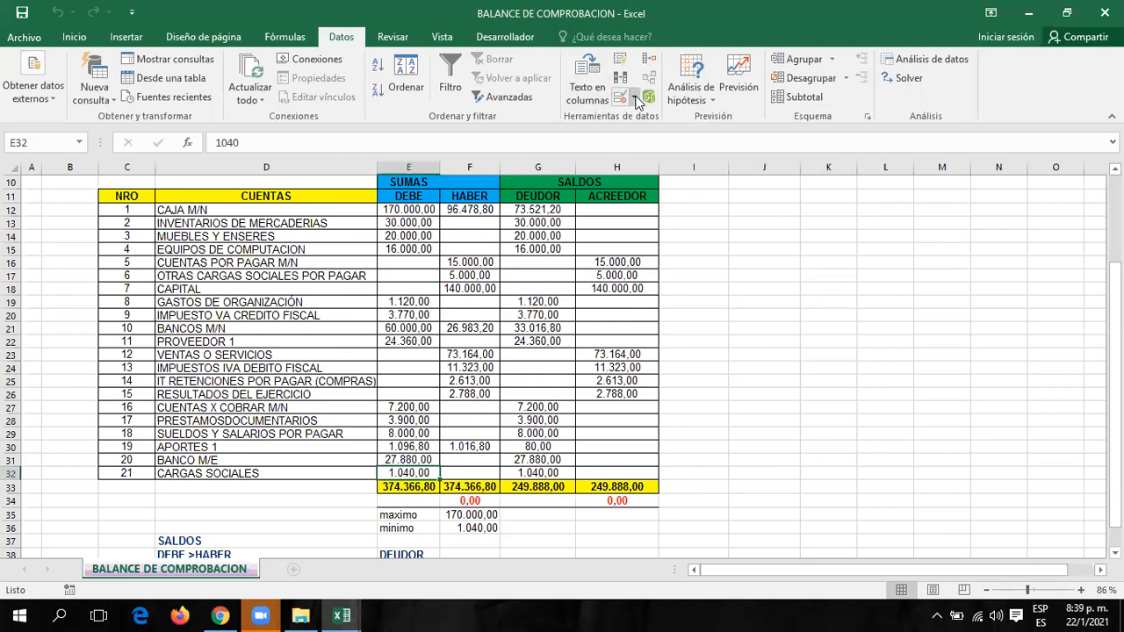
{"action": "left_click", "coordinate": [631, 97]}
{"action": "left_click", "coordinate": [637, 123]}
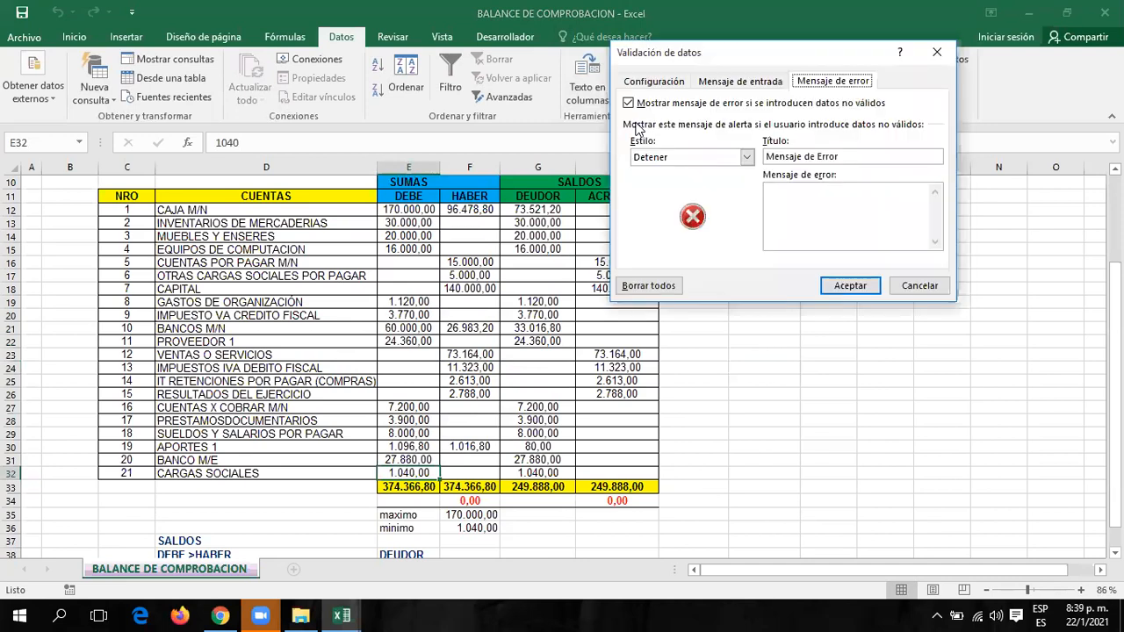
{"action": "left_click", "coordinate": [928, 286]}
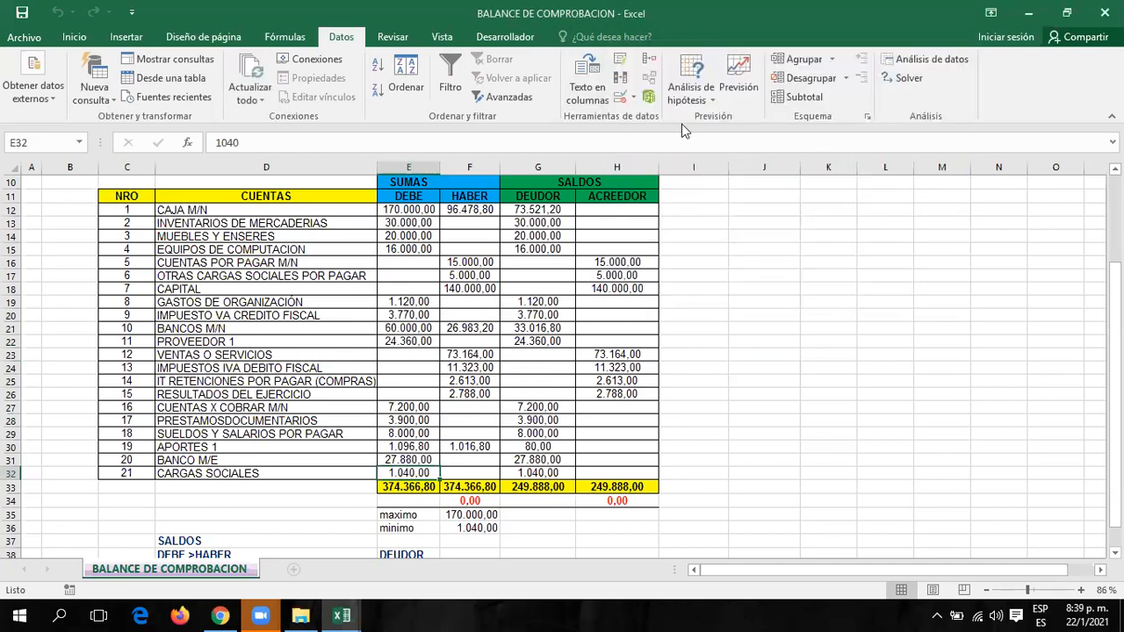
{"action": "left_click", "coordinate": [634, 97]}
{"action": "left_click", "coordinate": [650, 166]}
{"action": "left_click", "coordinate": [405, 407]}
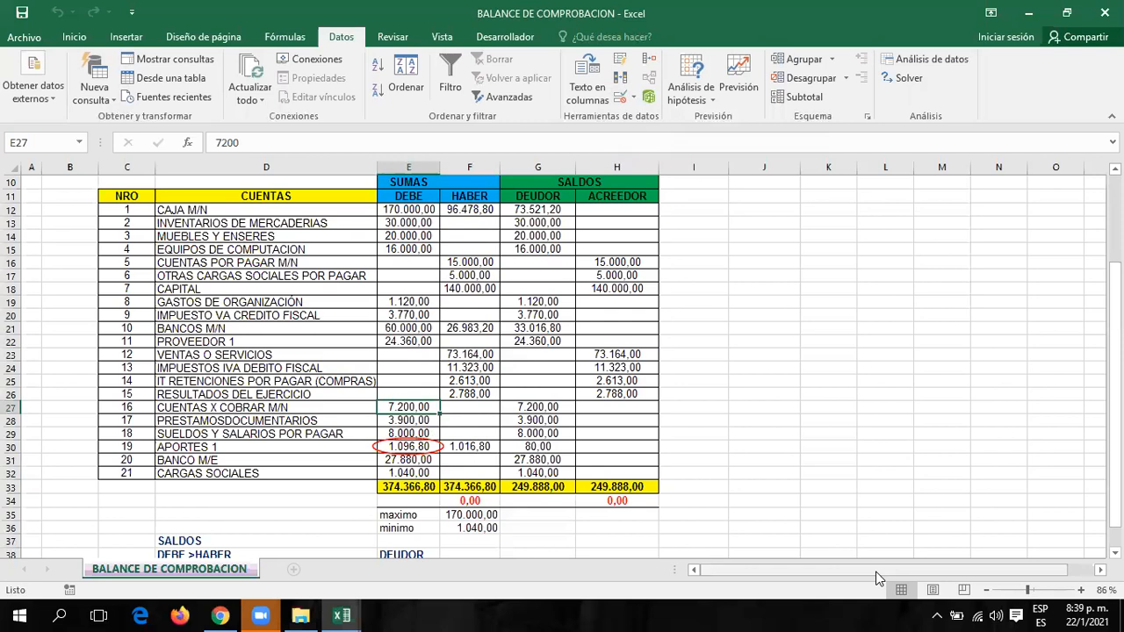
{"action": "left_click", "coordinate": [635, 97]}
{"action": "left_click", "coordinate": [650, 157]}
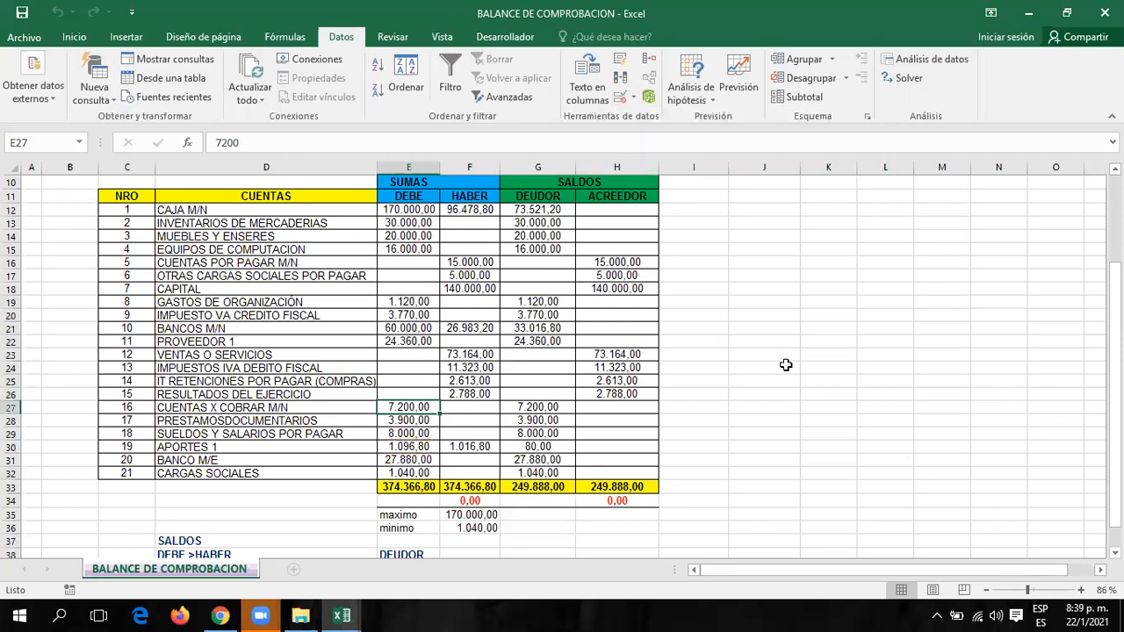
Select F12:F32 and read the HABER sum of 374.366,80 in the status bar.
{"action": "left_click", "coordinate": [792, 365]}
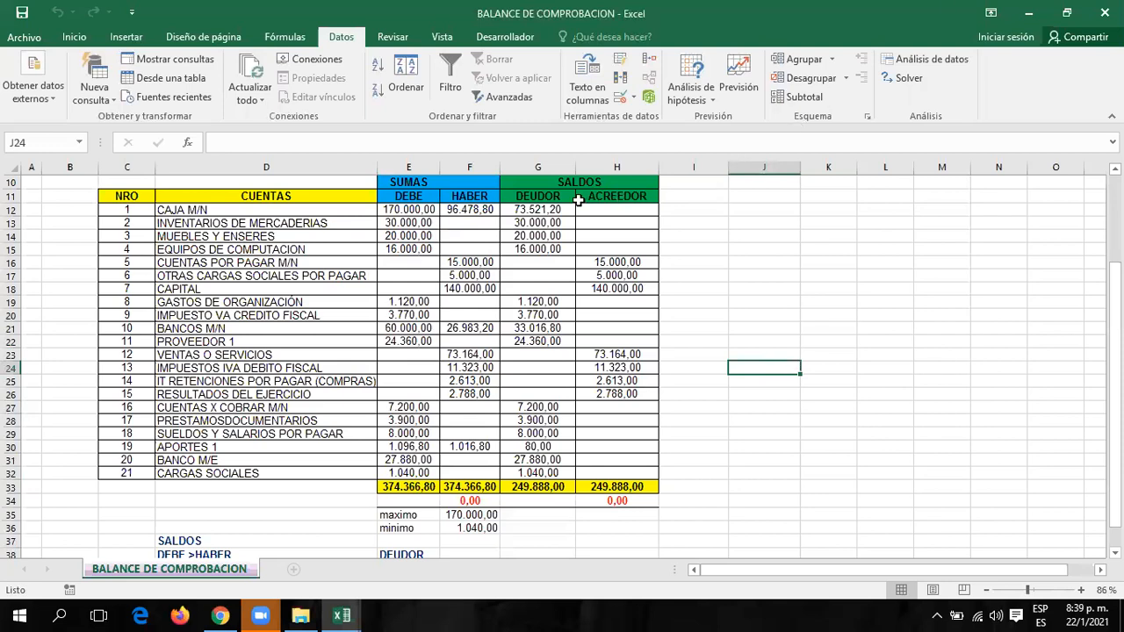
{"action": "left_click_drag", "start_coordinate": [470, 212], "coordinate": [485, 474]}
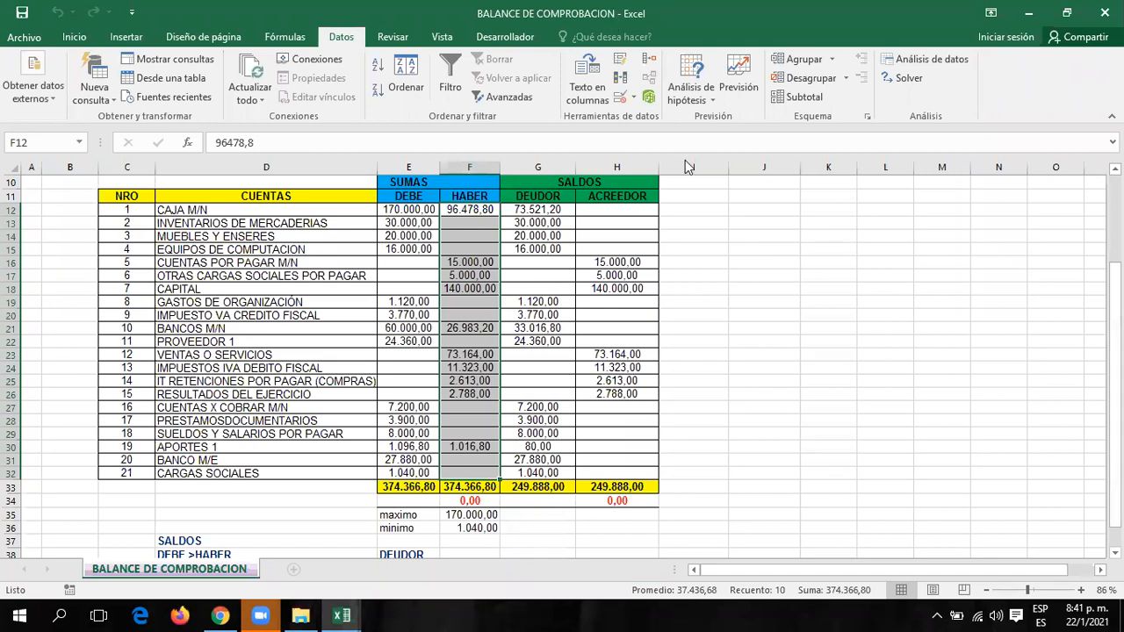
{"action": "left_click", "coordinate": [723, 260]}
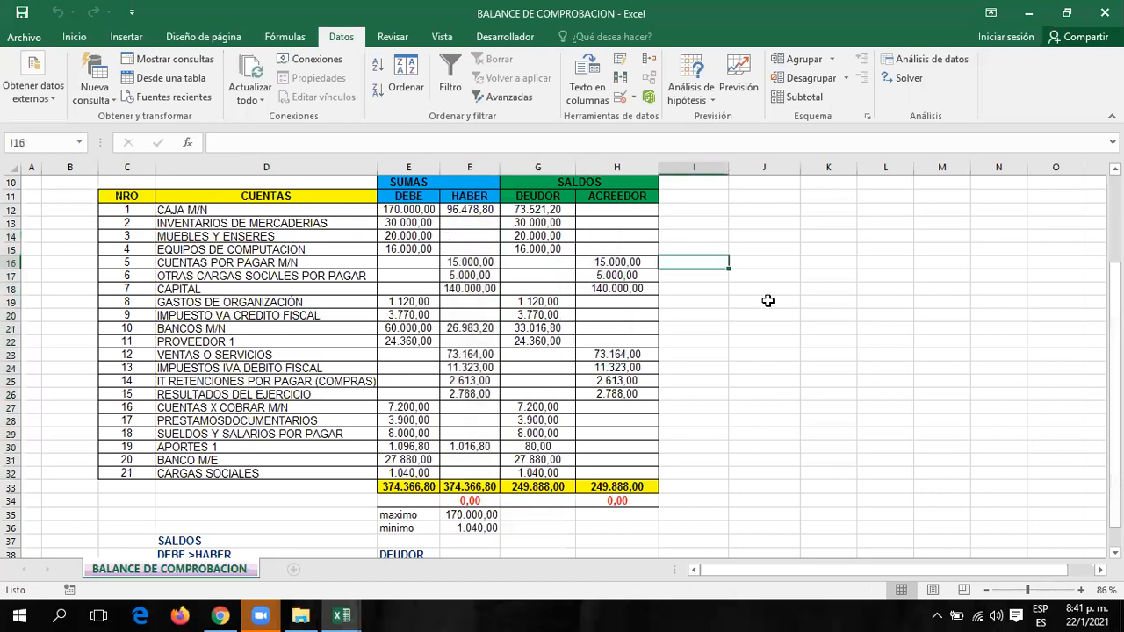
Scroll down and select row headers 35–36 with the maximo and minimo values.
{"action": "scroll", "coordinate": [762, 300], "scroll_direction": "down", "scroll_amount": 3}
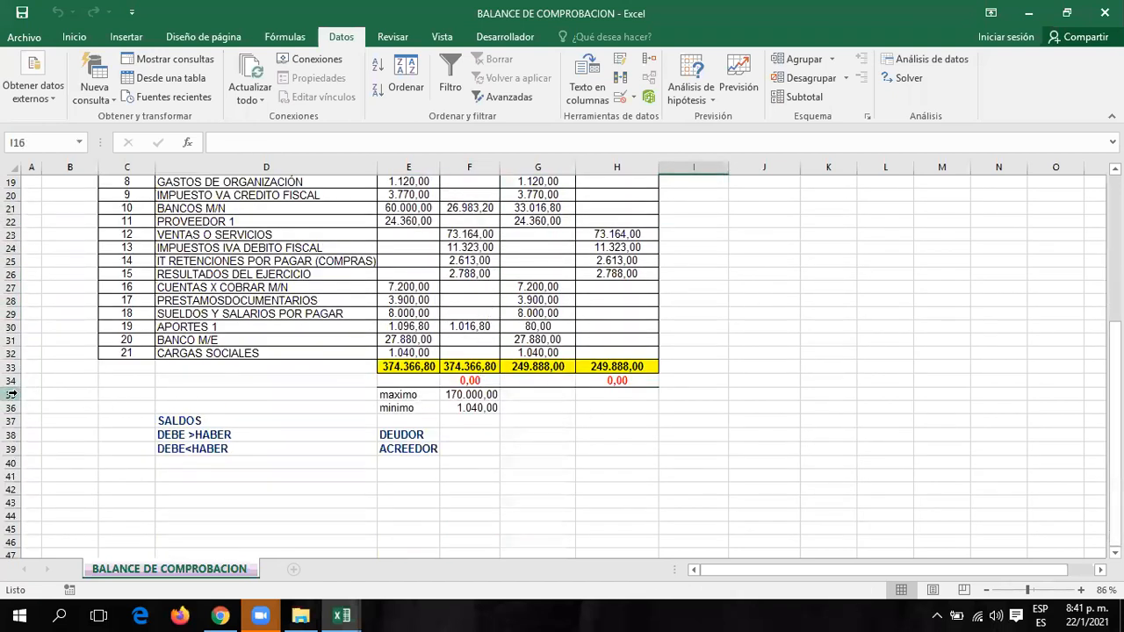
{"action": "left_click_drag", "start_coordinate": [13, 394], "coordinate": [41, 409]}
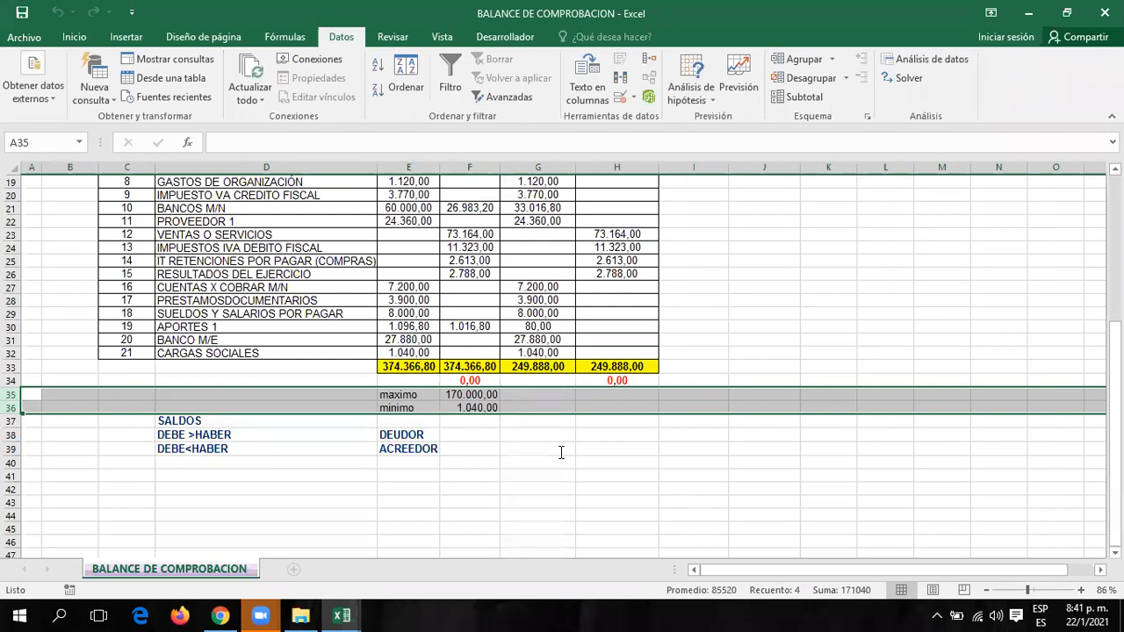
{"action": "left_click", "coordinate": [822, 305]}
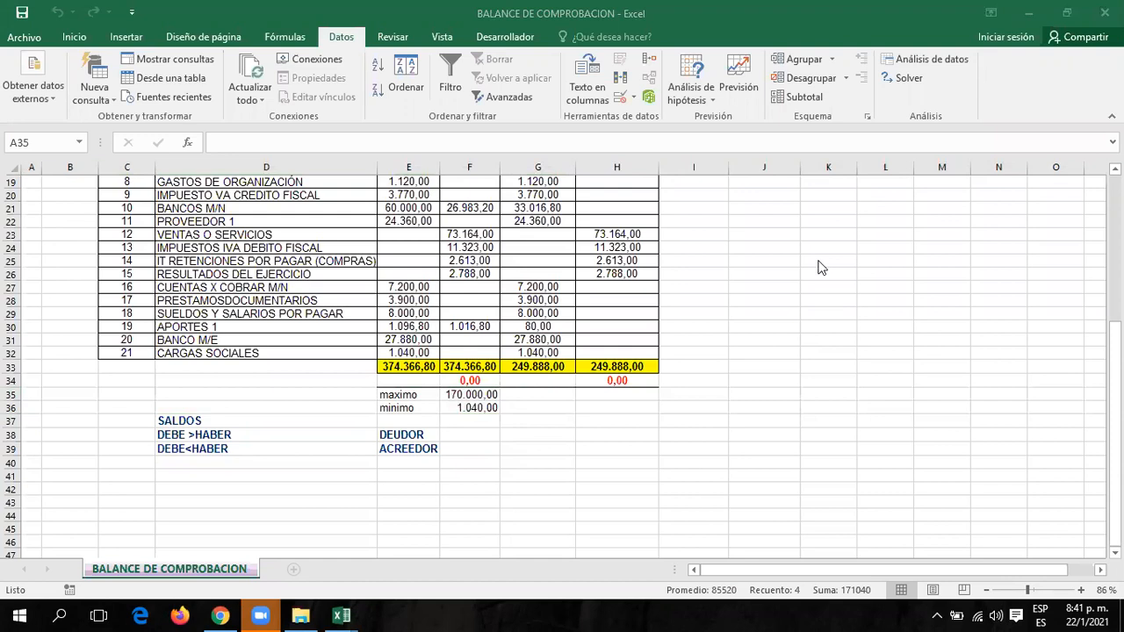
{"action": "scroll", "coordinate": [1063, 313], "scroll_direction": "up", "scroll_amount": 5}
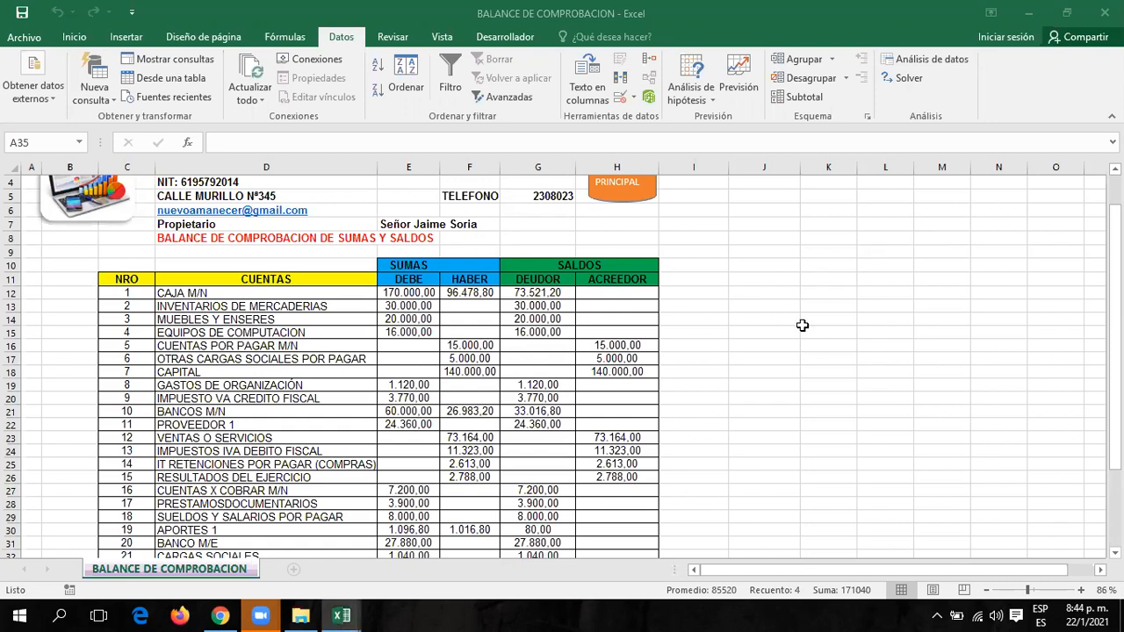
{"action": "scroll", "coordinate": [802, 325], "scroll_direction": "down", "scroll_amount": 5}
{"action": "scroll", "coordinate": [807, 328], "scroll_direction": "up", "scroll_amount": 3}
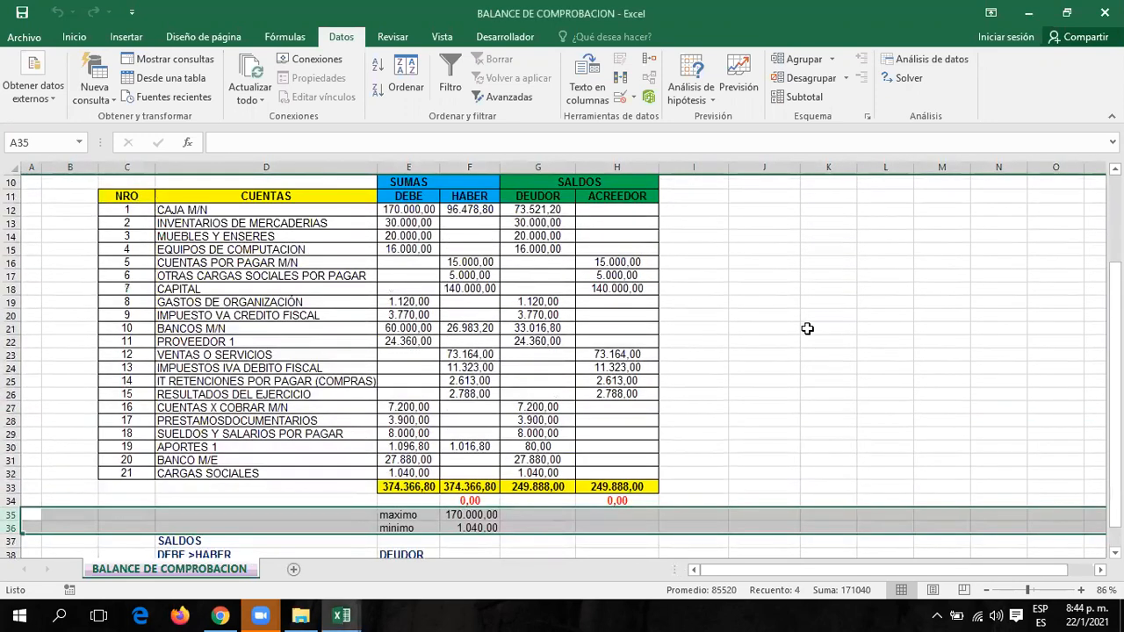
{"action": "scroll", "coordinate": [807, 329], "scroll_direction": "up", "scroll_amount": 2}
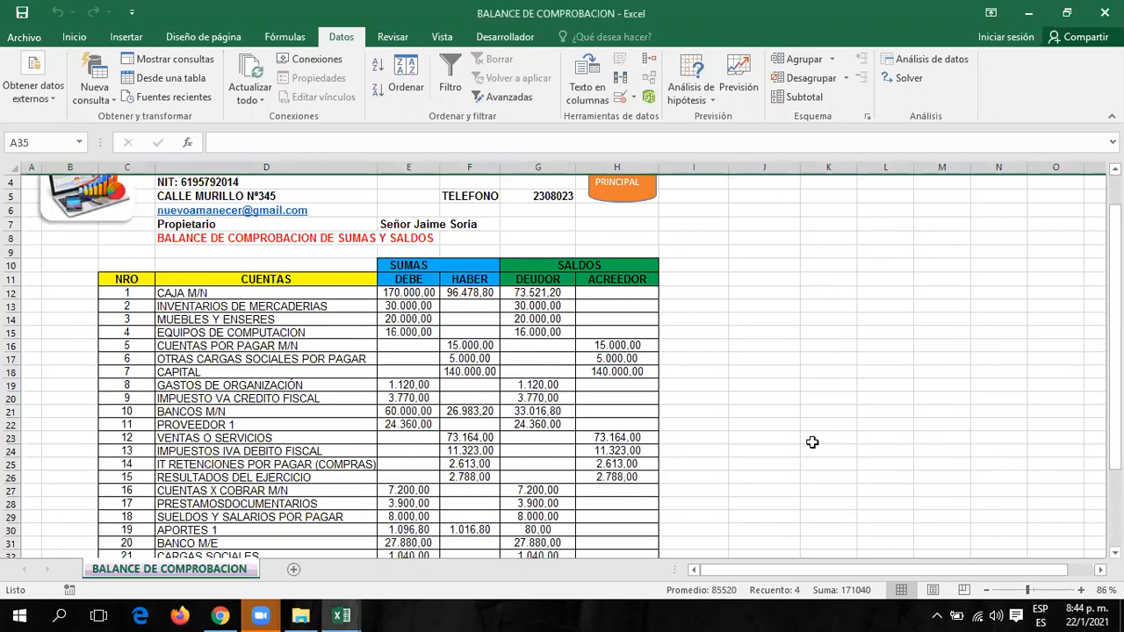
{"action": "scroll", "coordinate": [858, 337], "scroll_direction": "down", "scroll_amount": 2}
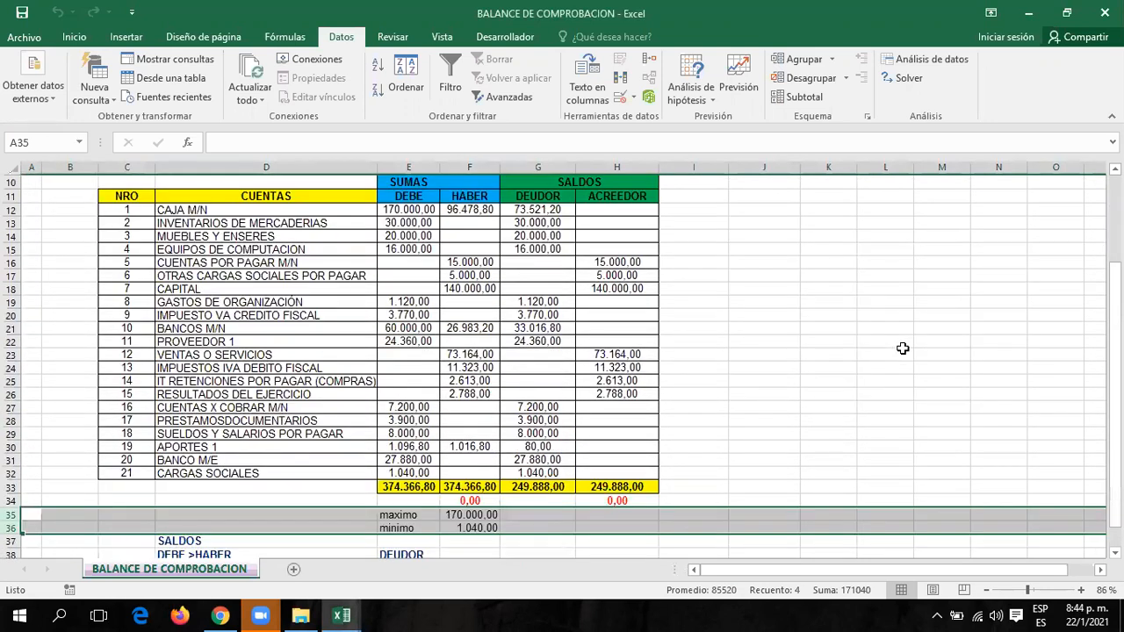
Insert four blank rows at rows 37–40 above SALDOS.
{"action": "left_click", "coordinate": [12, 545]}
{"action": "mouse_move", "coordinate": [13, 544]}
{"action": "left_mouse_down"}
{"action": "mouse_move", "coordinate": [12, 561]}
{"action": "mouse_move", "coordinate": [9, 524]}
{"action": "left_mouse_up"}
{"action": "right_click", "coordinate": [9, 525]}
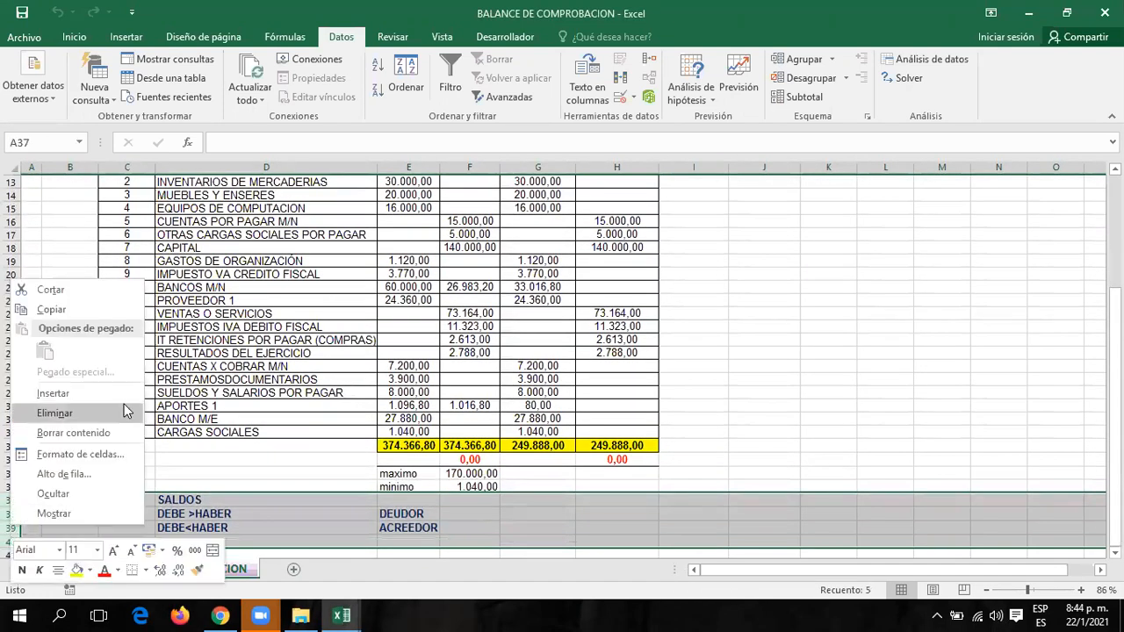
{"action": "left_click", "coordinate": [44, 393]}
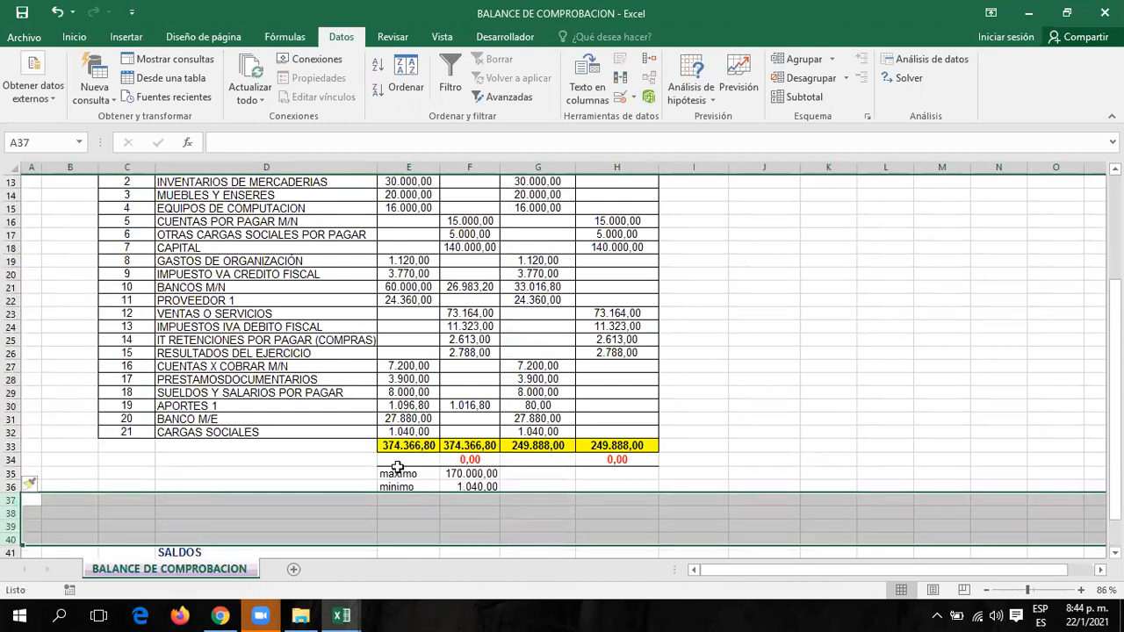
Clear E35:F36 and label D35 MAXIMO and D36 MINIMO.
{"action": "left_click_drag", "start_coordinate": [422, 472], "coordinate": [464, 486]}
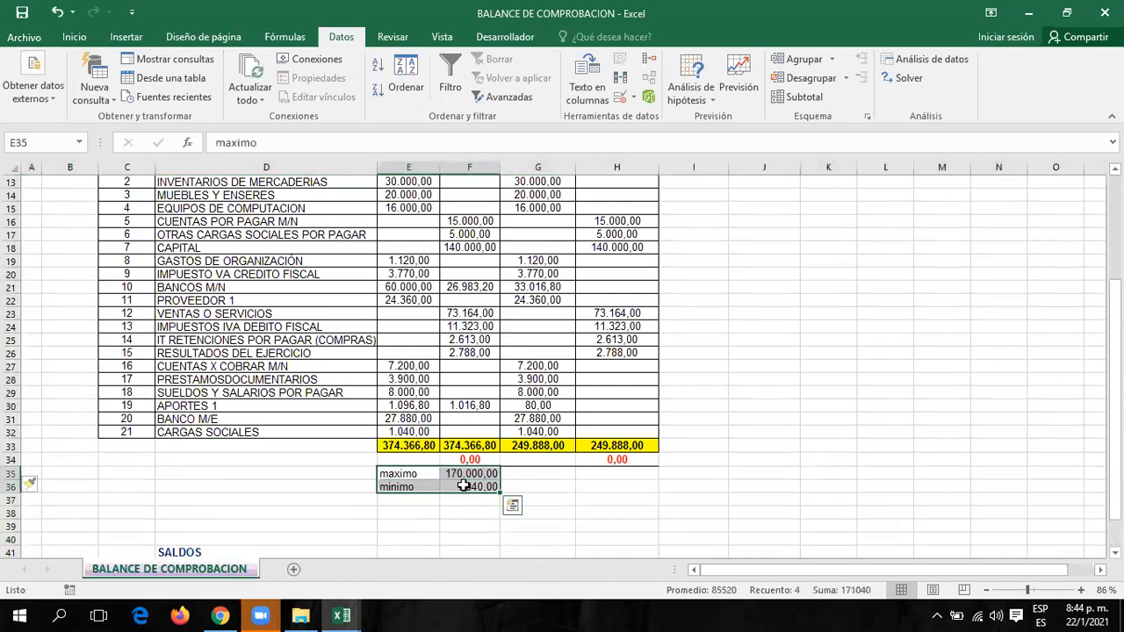
{"action": "key", "text": "Delete"}
{"action": "left_click", "coordinate": [276, 473]}
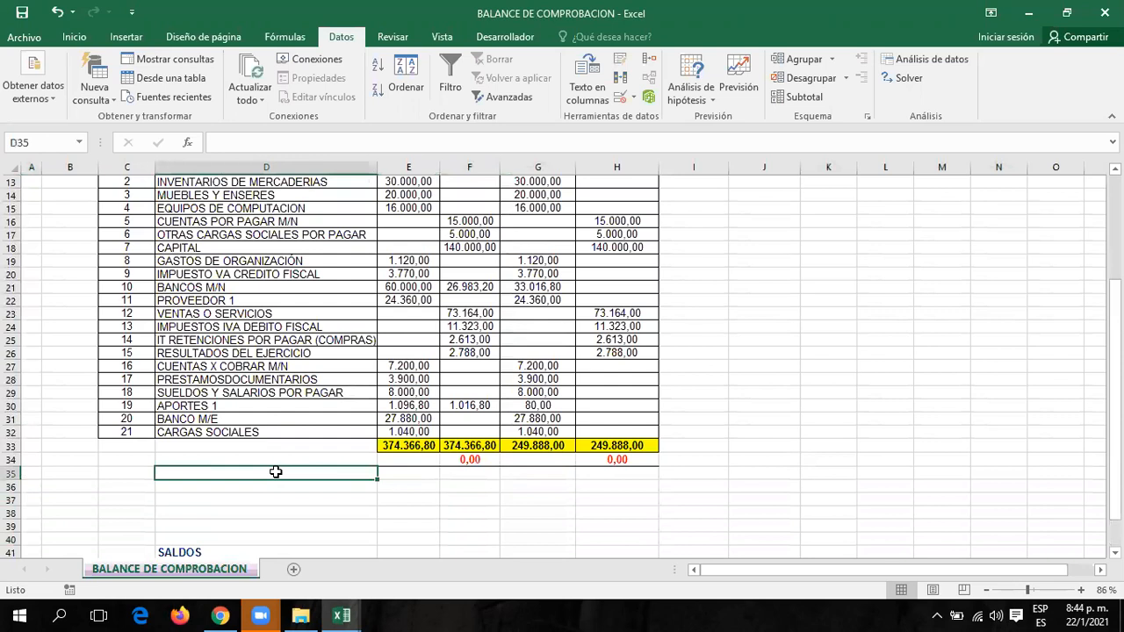
{"action": "type", "text": "MAXIMO"}
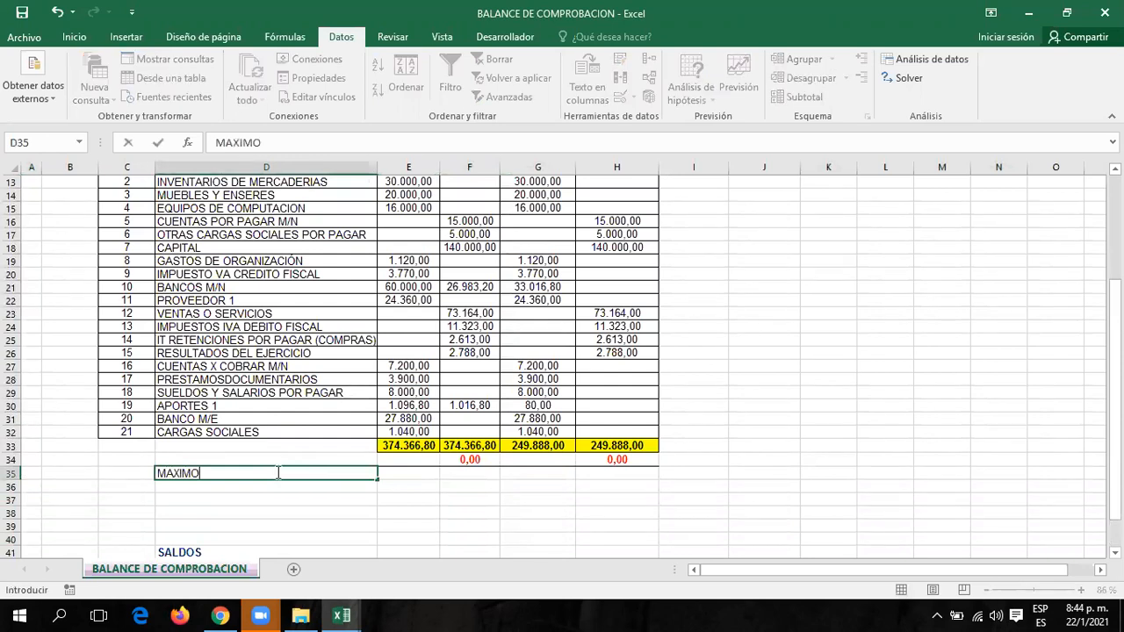
{"action": "key", "text": "Return"}
{"action": "type", "text": "MIN"}
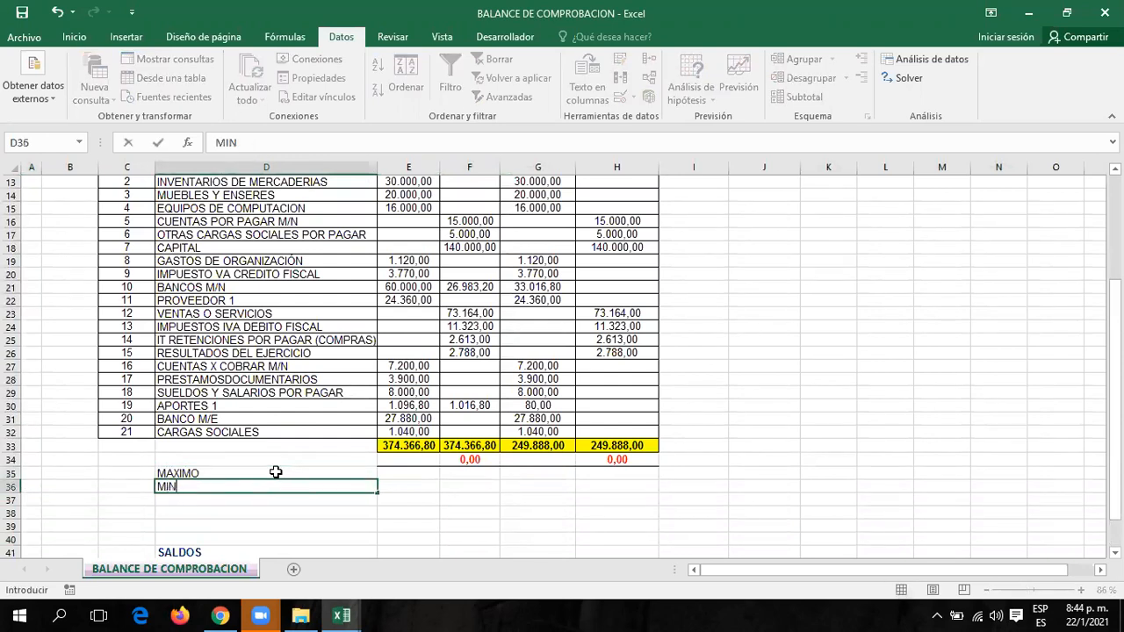
{"action": "type", "text": "IMO"}
{"action": "key", "text": "Return"}
{"action": "key", "text": "Up"}
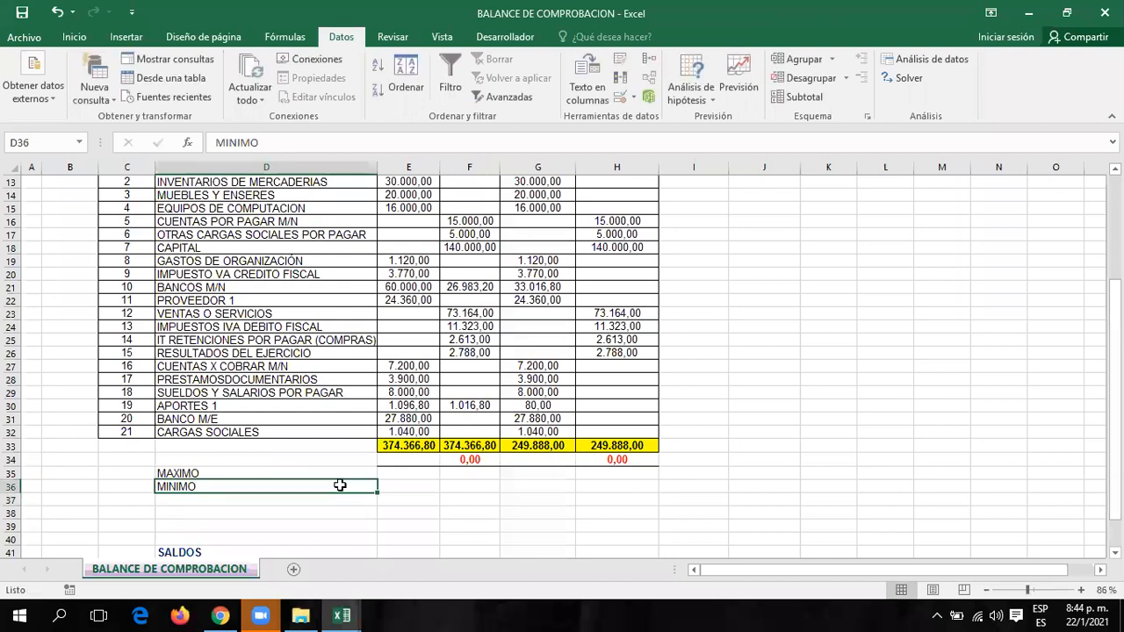
{"action": "key", "text": "Up"}
{"action": "key", "text": "Right"}
Enter =MAX(E12:E32) in E35 and fill it right to H35.
{"action": "type", "text": "+"}
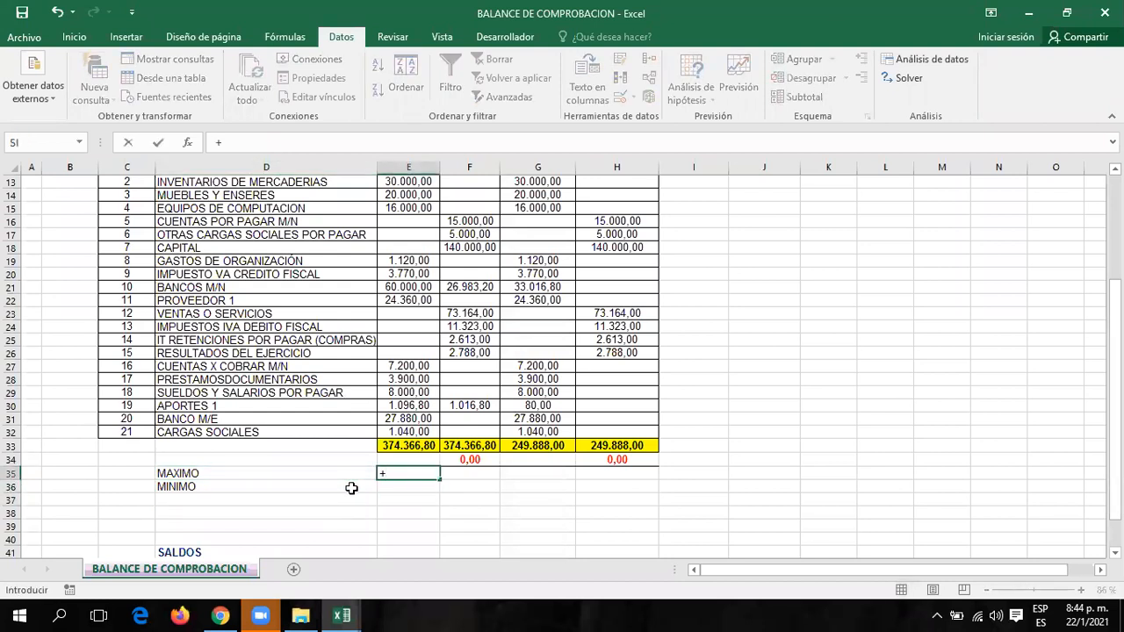
{"action": "type", "text": "MAX("}
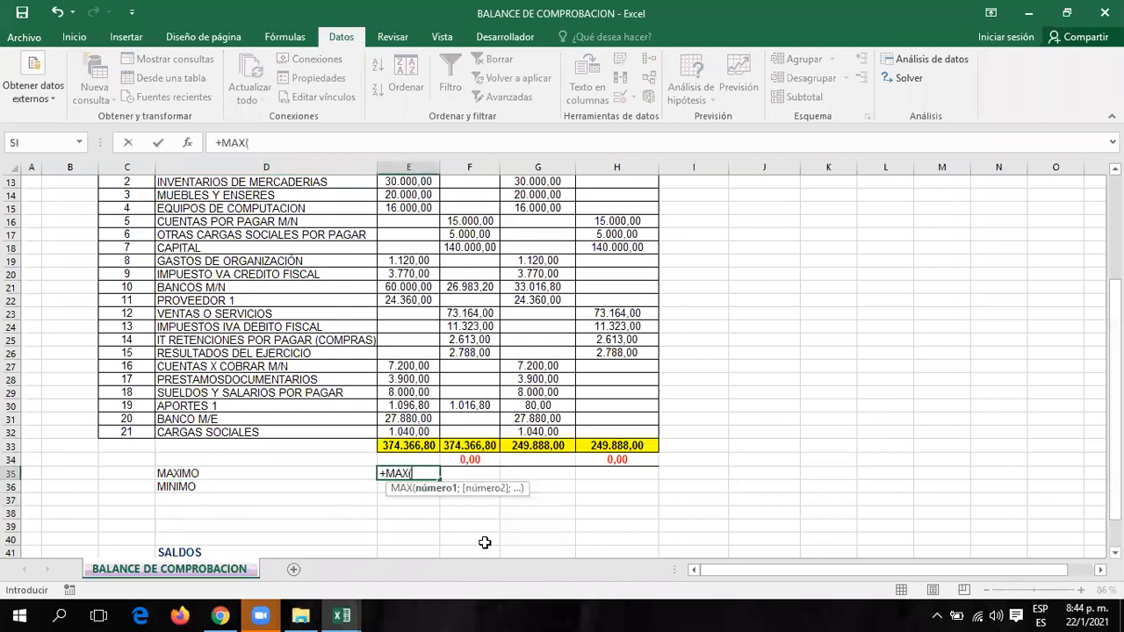
{"action": "scroll", "coordinate": [567, 473], "scroll_direction": "up", "scroll_amount": 4}
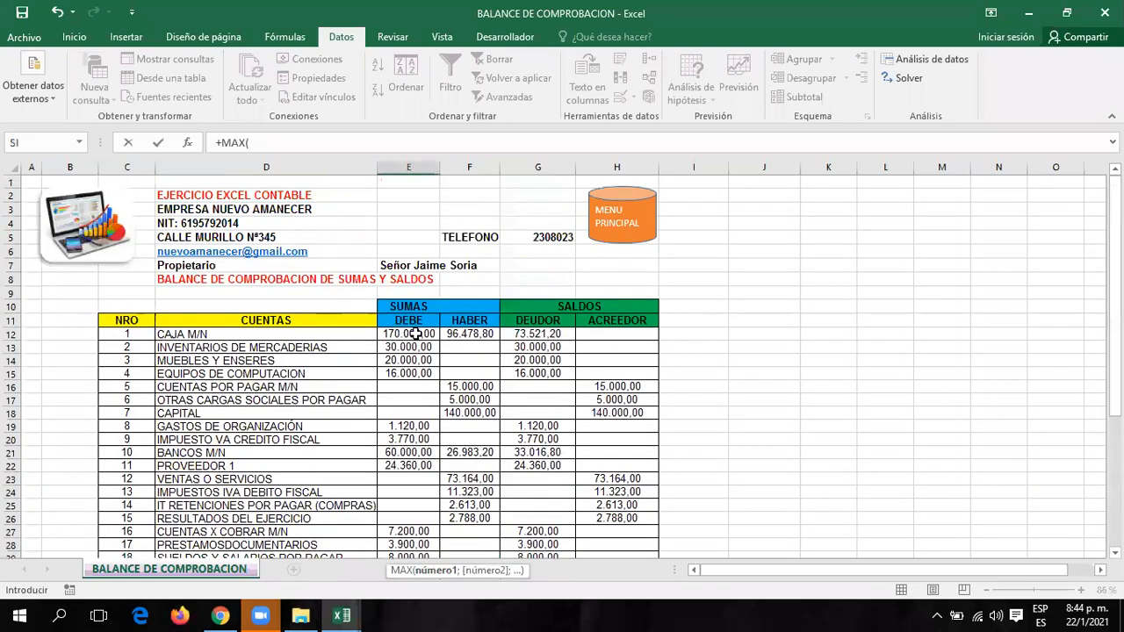
{"action": "left_click_drag", "start_coordinate": [408, 334], "coordinate": [436, 612]}
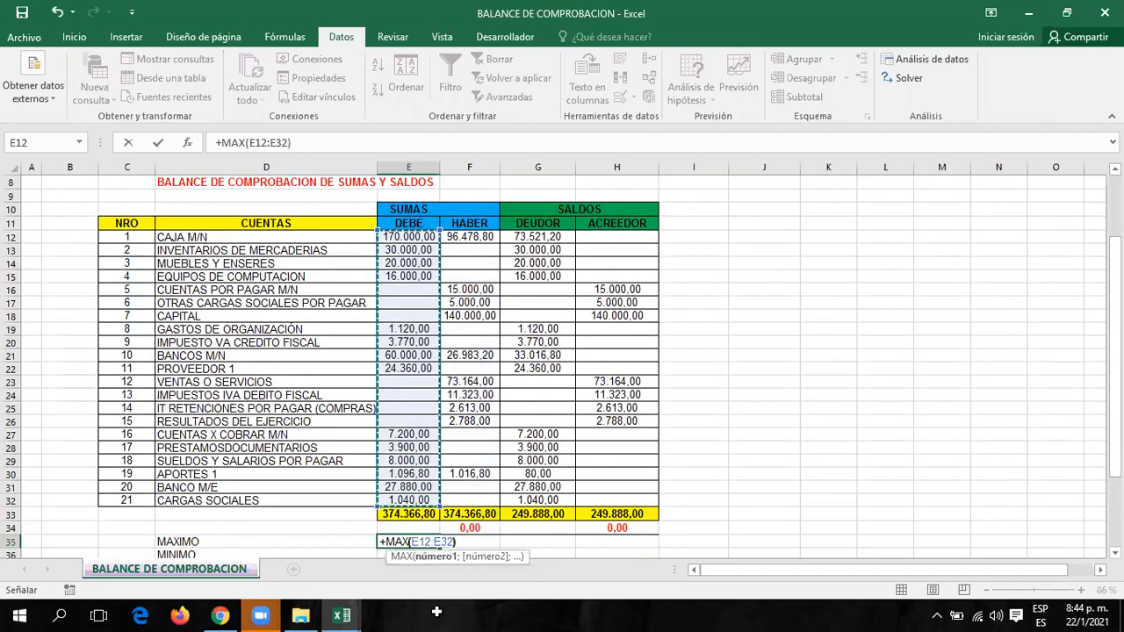
{"action": "key", "text": "Return"}
{"action": "scroll", "coordinate": [439, 457], "scroll_direction": "down", "scroll_amount": 3}
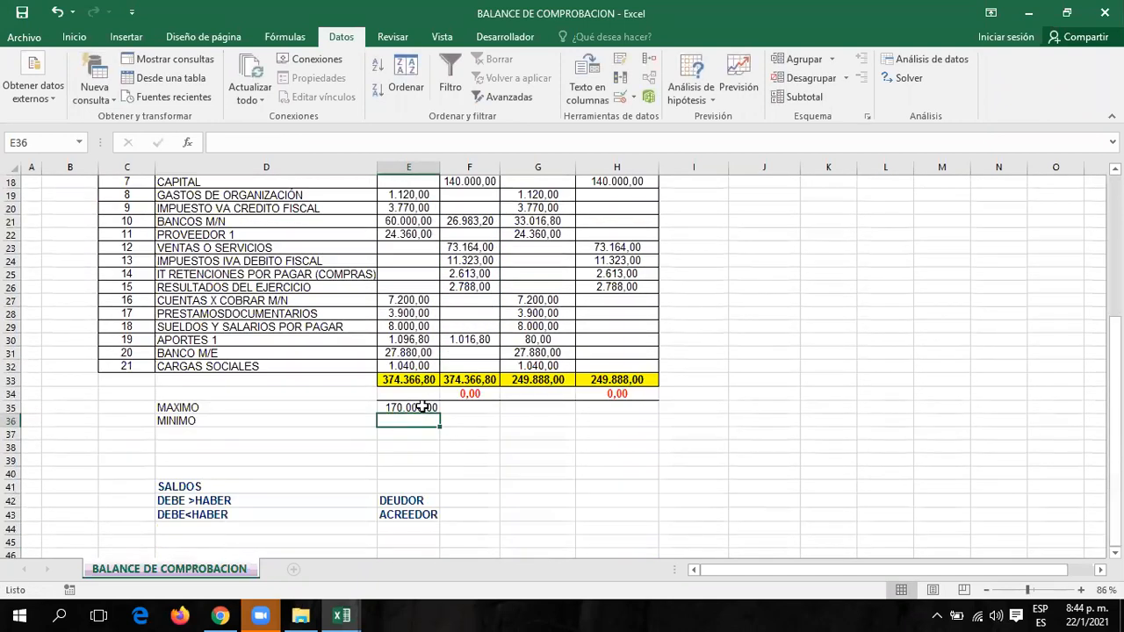
{"action": "left_click_drag", "start_coordinate": [443, 412], "coordinate": [654, 412]}
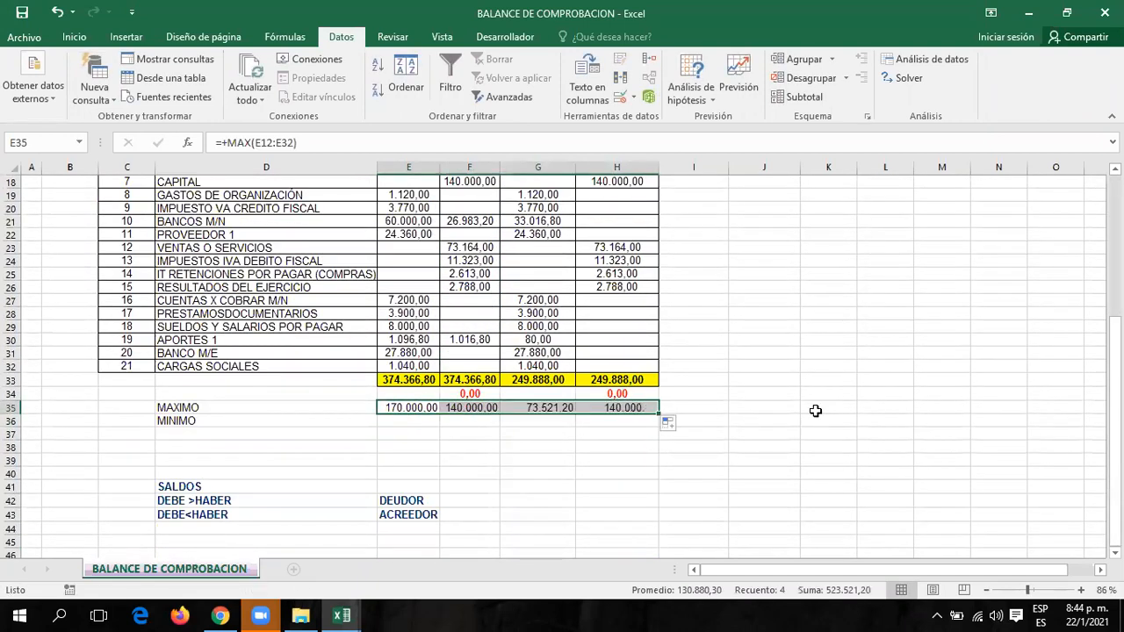
{"action": "left_click", "coordinate": [396, 423]}
Enter =+MINIMO(E12:E32) in E36 and widen column E.
{"action": "type", "text": "MI"}
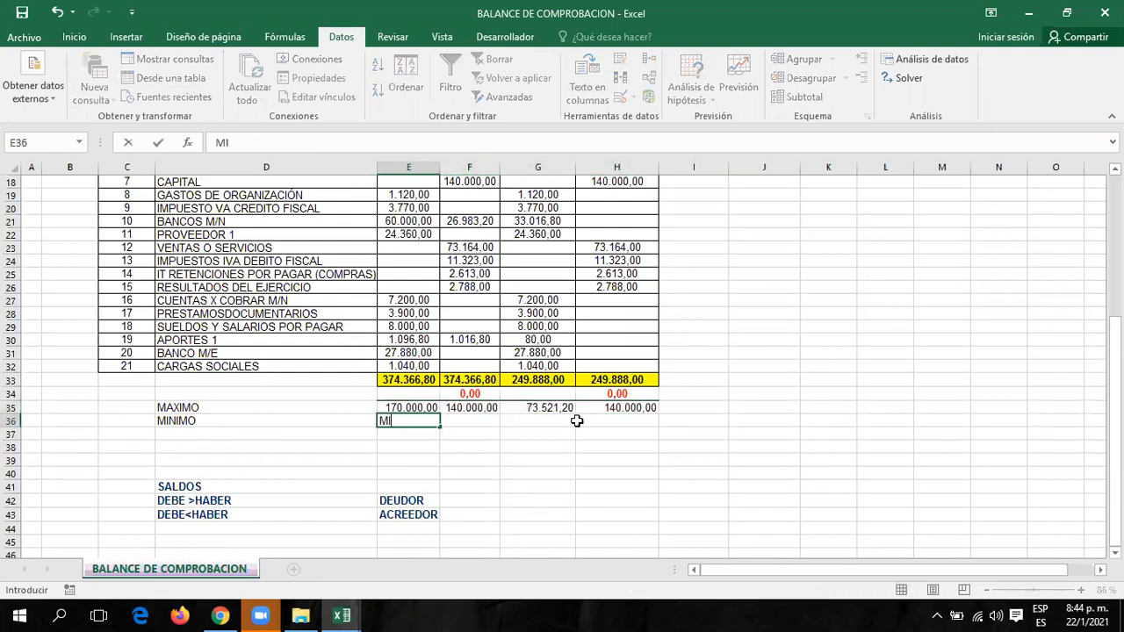
{"action": "type", "text": "NIMO"}
{"action": "key", "text": "BackSpace"}
{"action": "key", "text": "BackSpace"}
{"action": "key", "text": "BackSpace"}
{"action": "key", "text": "BackSpace"}
{"action": "key", "text": "BackSpace"}
{"action": "key", "text": "BackSpace"}
{"action": "type", "text": "+M"}
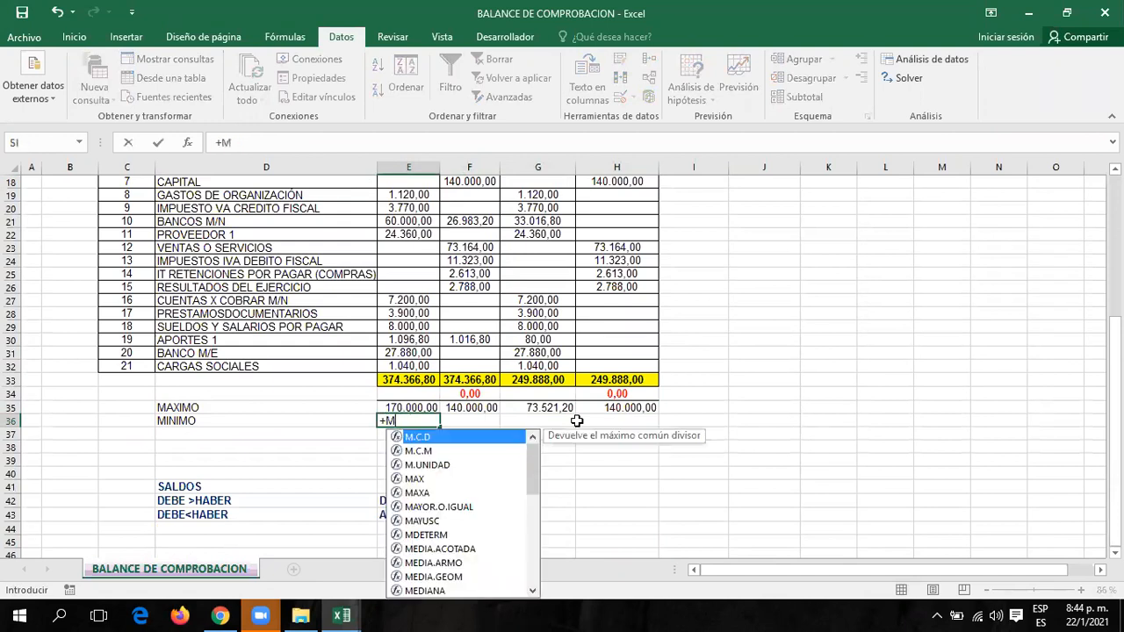
{"action": "type", "text": "INIMO("}
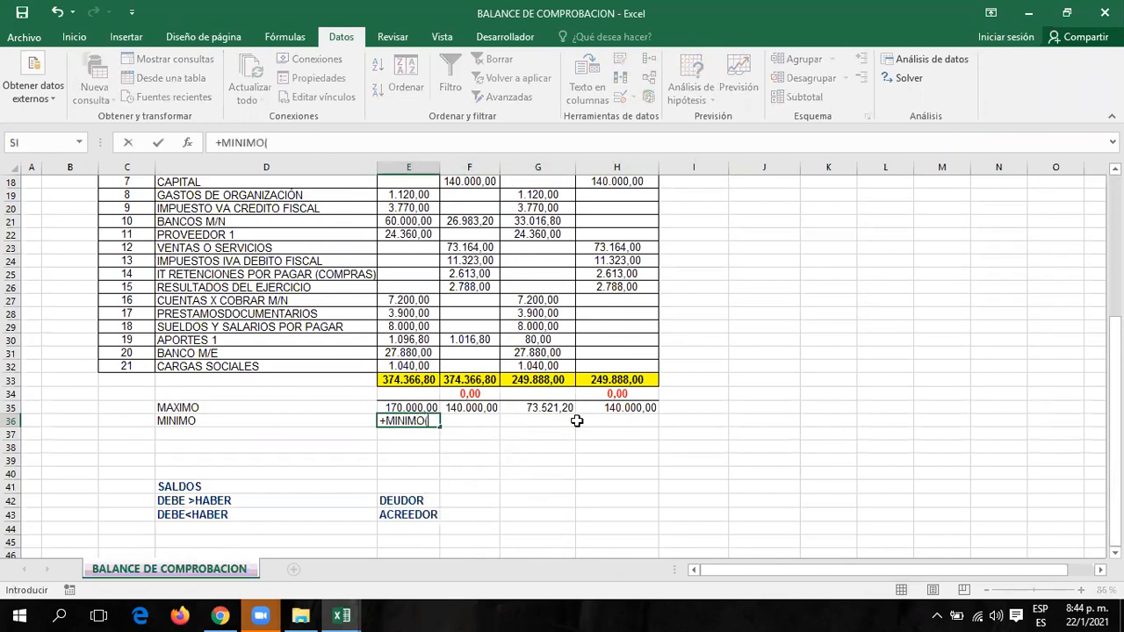
{"action": "scroll", "coordinate": [473, 248], "scroll_direction": "up", "scroll_amount": 3}
{"action": "left_click_drag", "start_coordinate": [405, 224], "coordinate": [419, 479]}
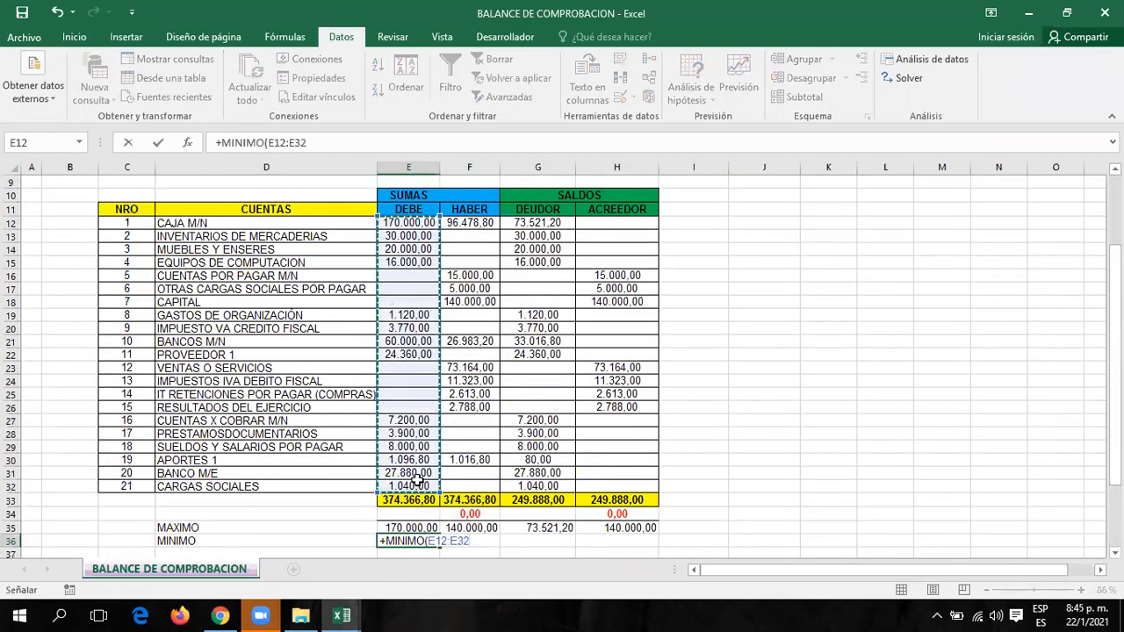
{"action": "type", "text": ")"}
{"action": "key", "text": "Return"}
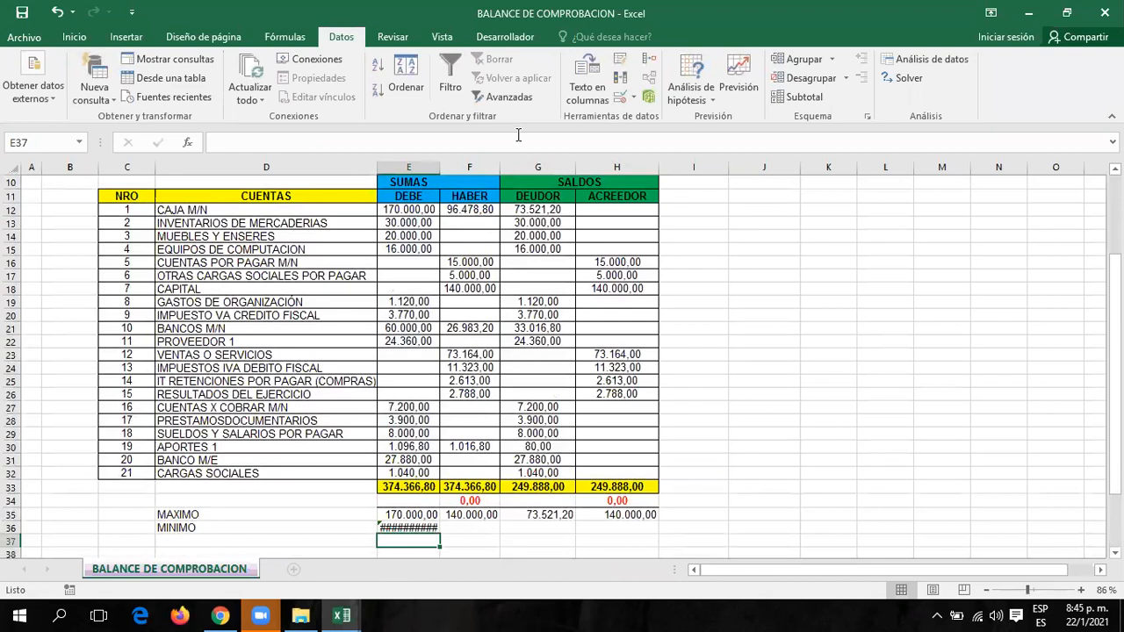
{"action": "left_click_drag", "start_coordinate": [439, 165], "coordinate": [476, 164]}
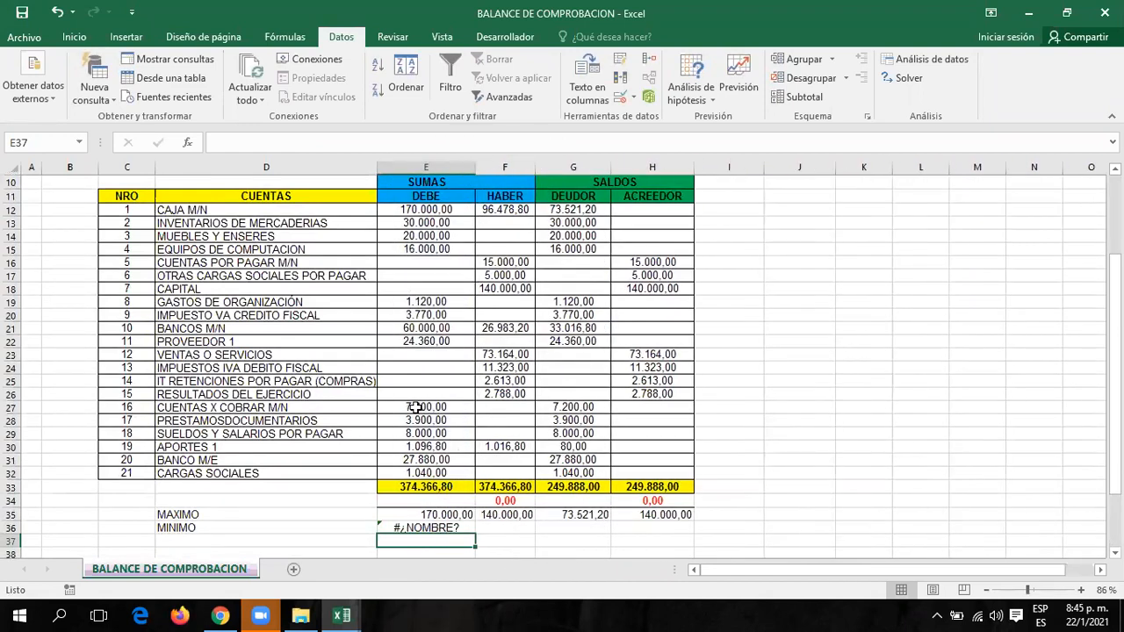
Correct the E36 formula to =+MIN(E12:E32), showing 1.040,00, and fill it toward H36.
{"action": "key", "text": "Up"}
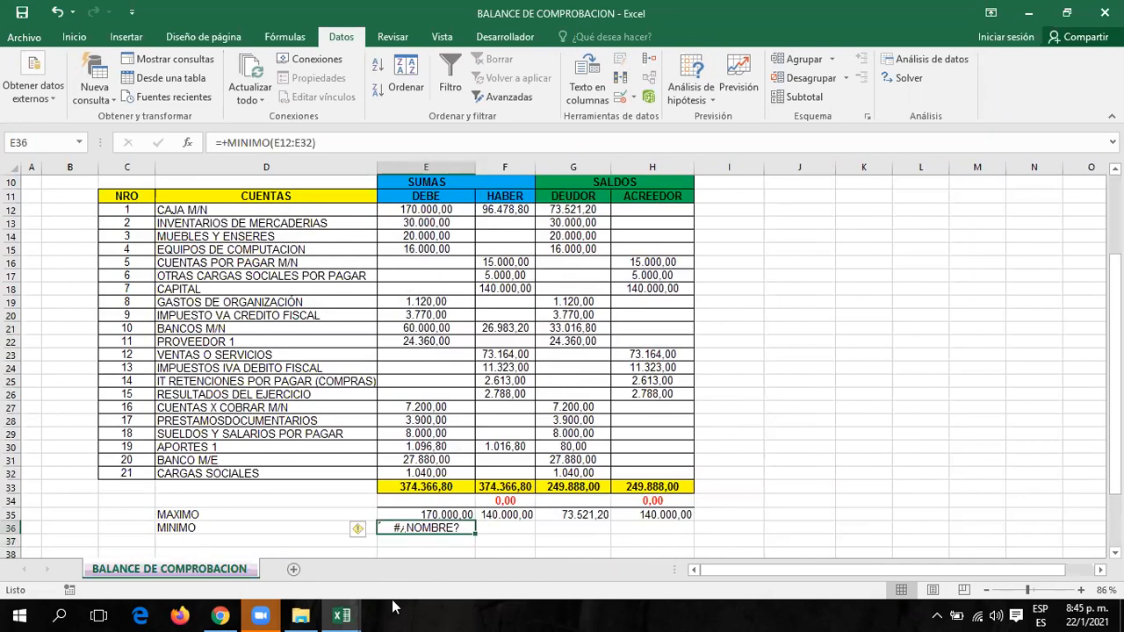
{"action": "left_click", "coordinate": [264, 143]}
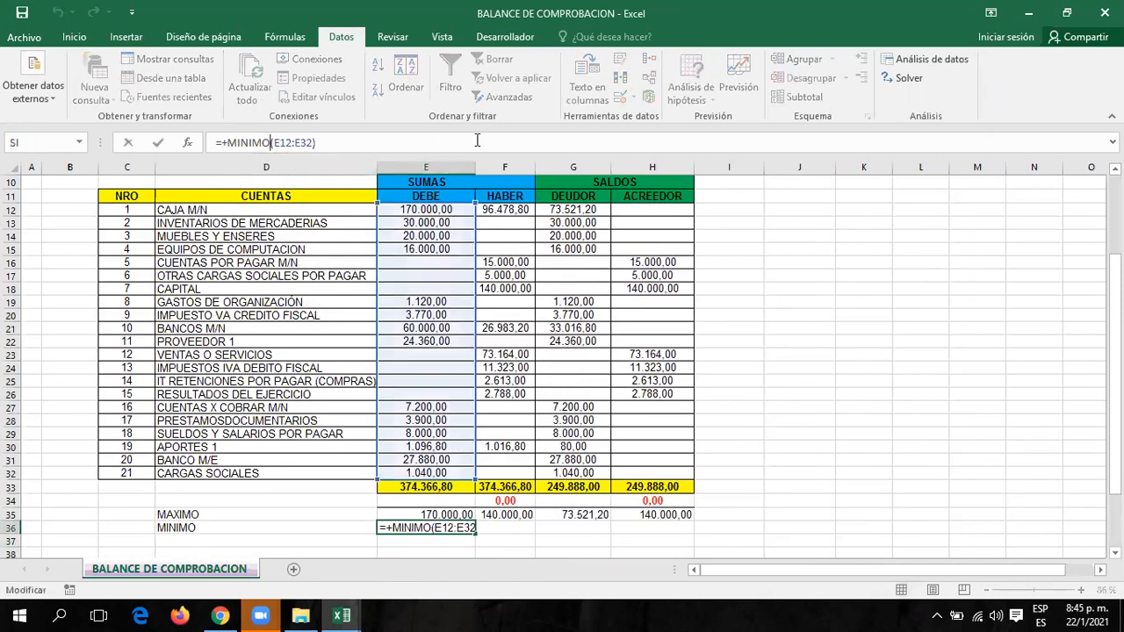
{"action": "key", "text": "Delete"}
{"action": "key", "text": "BackSpace"}
{"action": "key", "text": "BackSpace"}
{"action": "key", "text": "Return"}
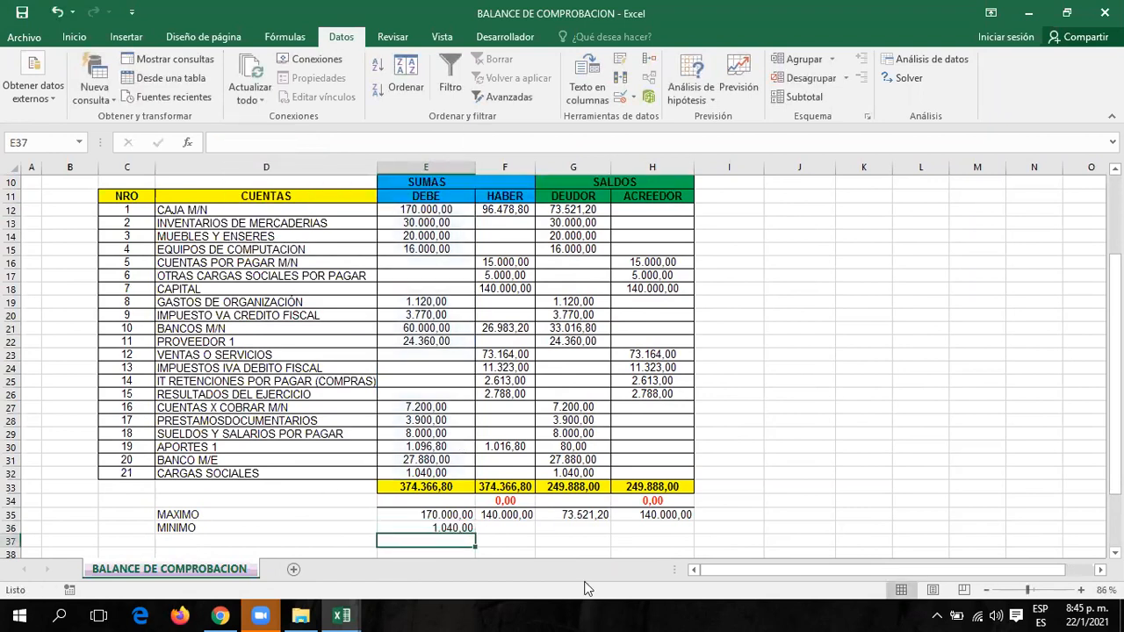
{"action": "key", "text": "Up"}
{"action": "left_click_drag", "start_coordinate": [476, 534], "coordinate": [694, 530]}
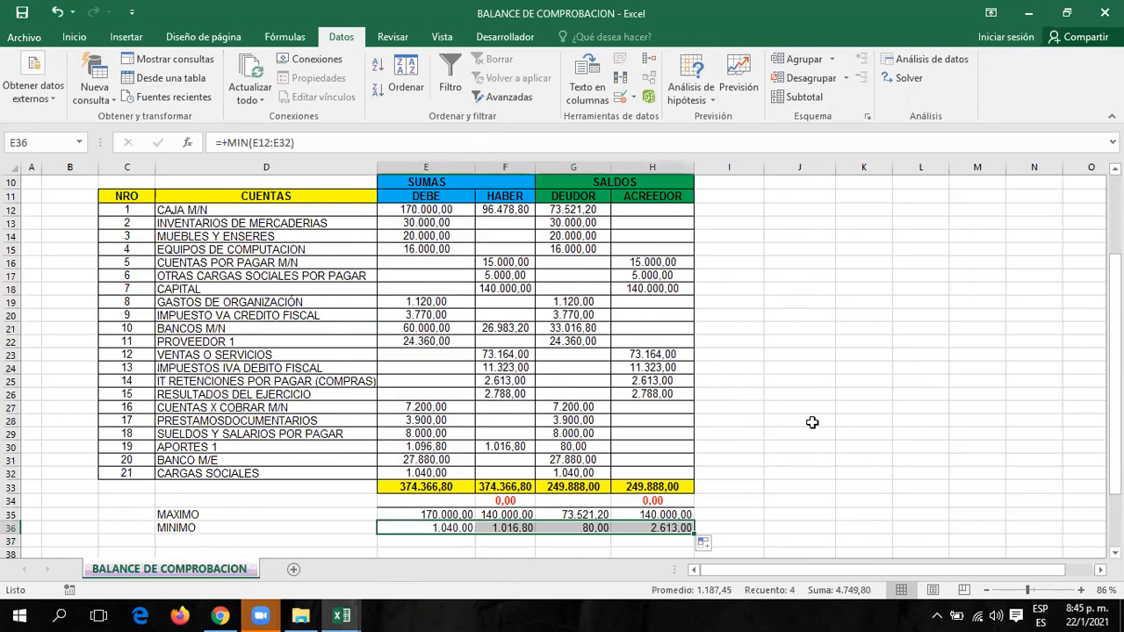
Centre the MAXIMO and MINIMO figures in E35:H36.
{"action": "scroll", "coordinate": [795, 426], "scroll_direction": "down", "scroll_amount": 2}
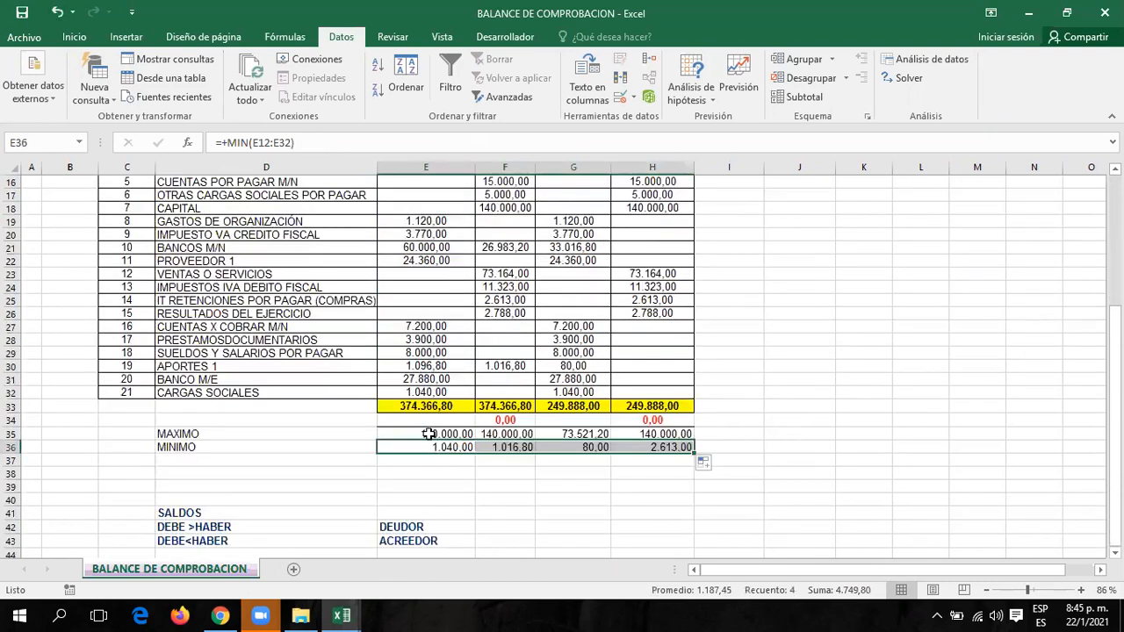
{"action": "left_click_drag", "start_coordinate": [429, 434], "coordinate": [658, 450]}
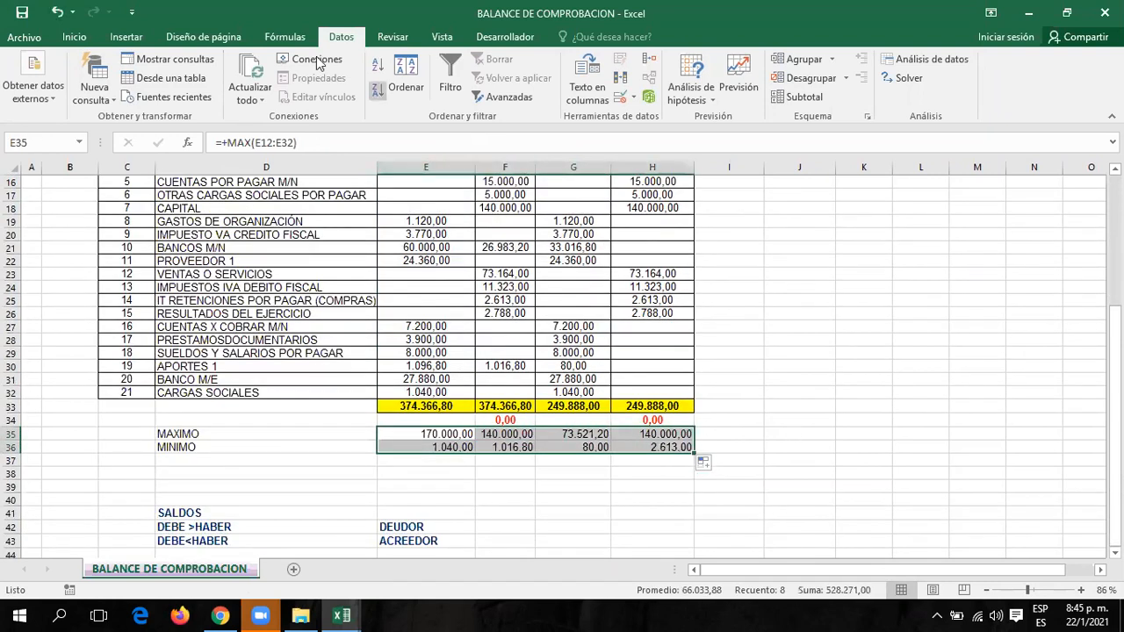
{"action": "left_click", "coordinate": [78, 39]}
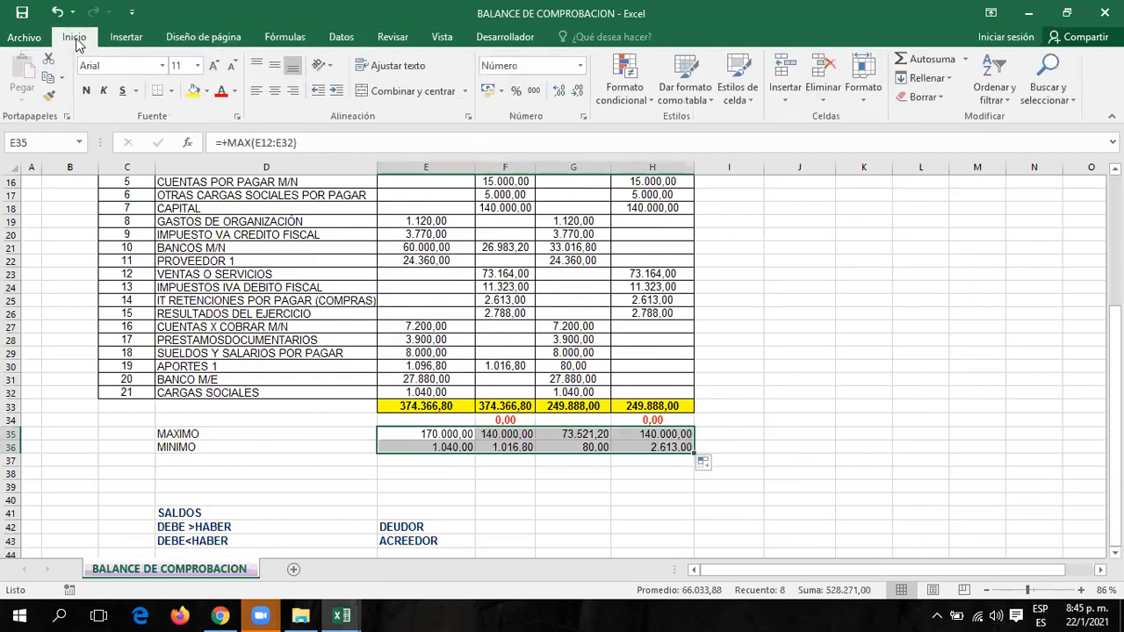
{"action": "left_click", "coordinate": [274, 90]}
{"action": "left_click", "coordinate": [729, 352]}
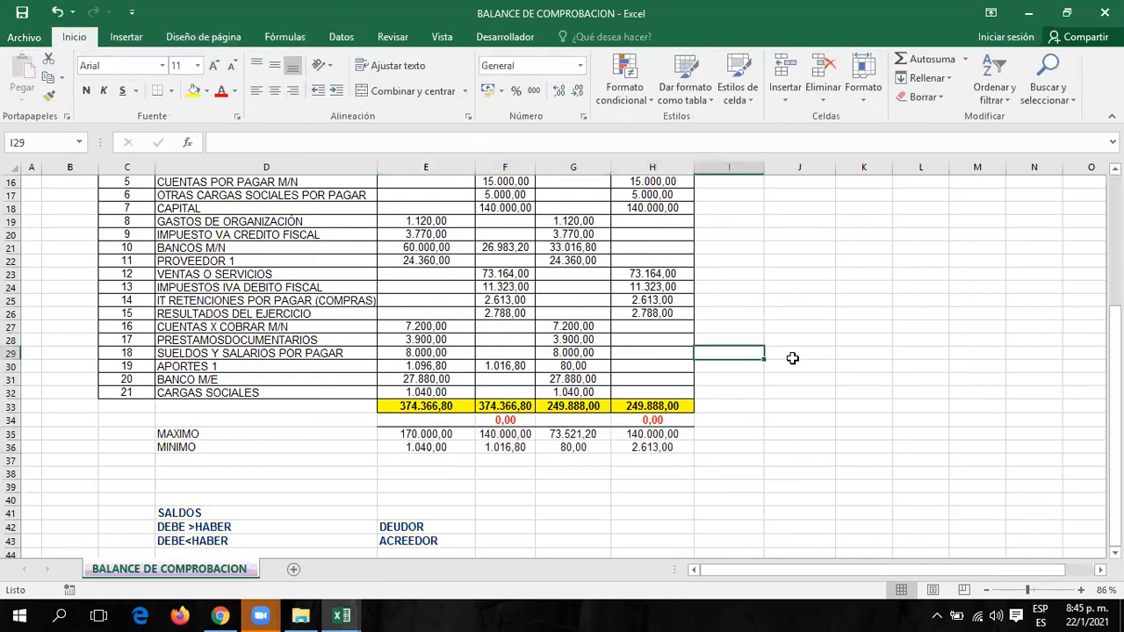
Select the HABER, DEUDOR and ACREEDOR amount columns to check their totals.
{"action": "scroll", "coordinate": [793, 358], "scroll_direction": "up", "scroll_amount": 3}
{"action": "scroll", "coordinate": [796, 378], "scroll_direction": "down", "scroll_amount": 2}
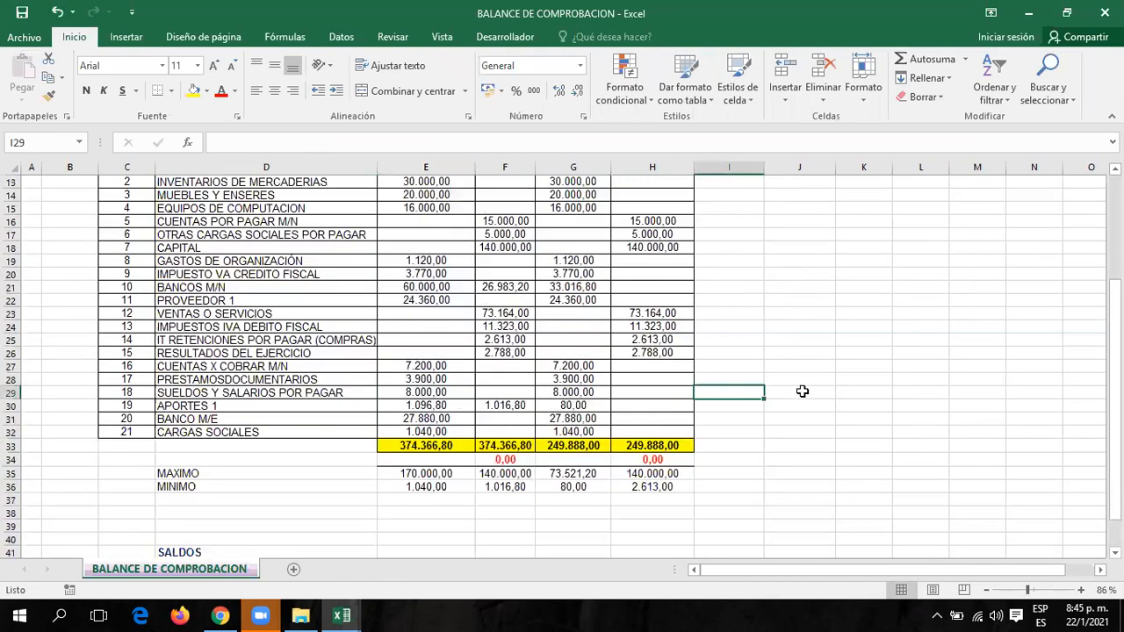
{"action": "scroll", "coordinate": [797, 389], "scroll_direction": "up", "scroll_amount": 1}
{"action": "left_click_drag", "start_coordinate": [505, 211], "coordinate": [516, 475]}
{"action": "mouse_move", "coordinate": [590, 211]}
{"action": "left_mouse_down"}
{"action": "mouse_move", "coordinate": [606, 320]}
{"action": "mouse_move", "coordinate": [588, 474]}
{"action": "left_mouse_up"}
{"action": "left_click_drag", "start_coordinate": [665, 212], "coordinate": [650, 475]}
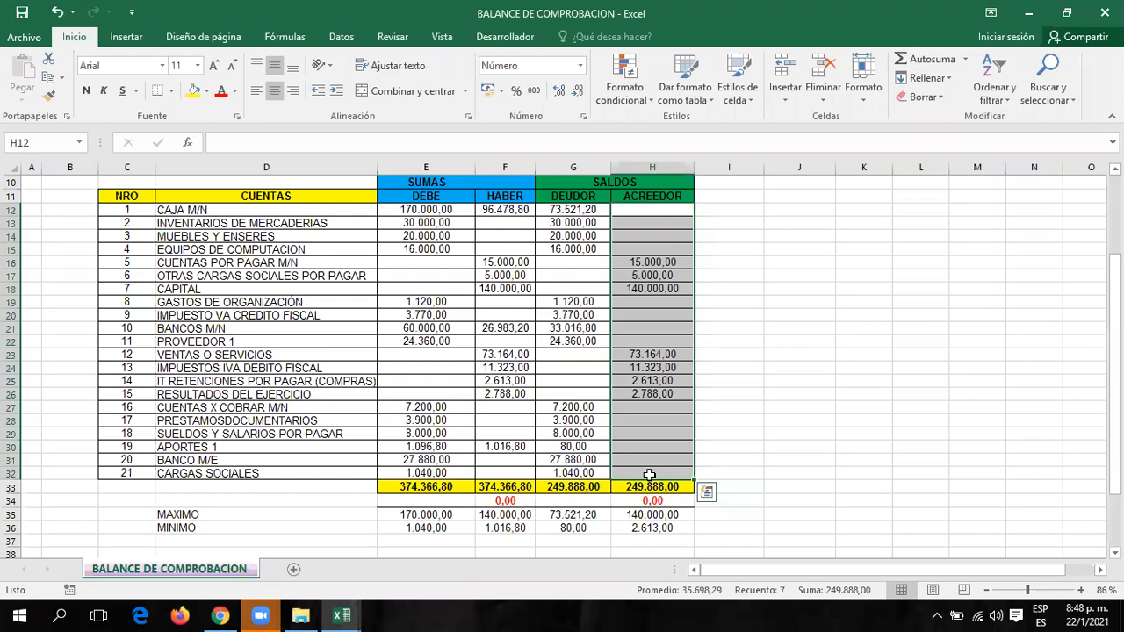
Scroll to the top and use the MENU PRINCIPAL shape to switch to the menu workbook.
{"action": "scroll", "coordinate": [770, 321], "scroll_direction": "up", "scroll_amount": 3}
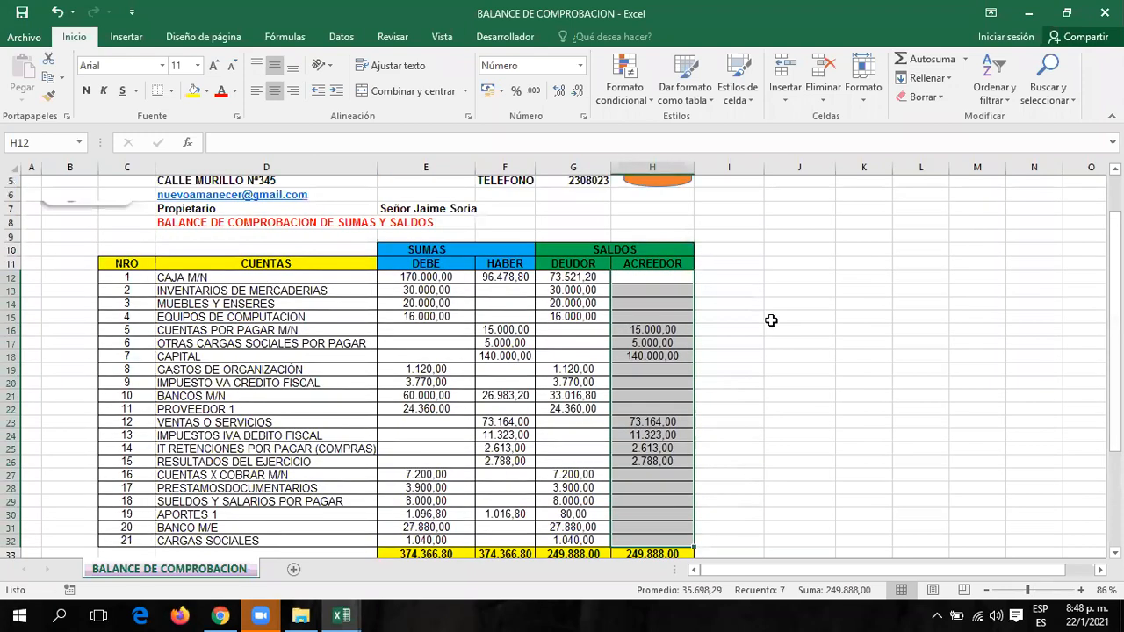
{"action": "left_click", "coordinate": [665, 214]}
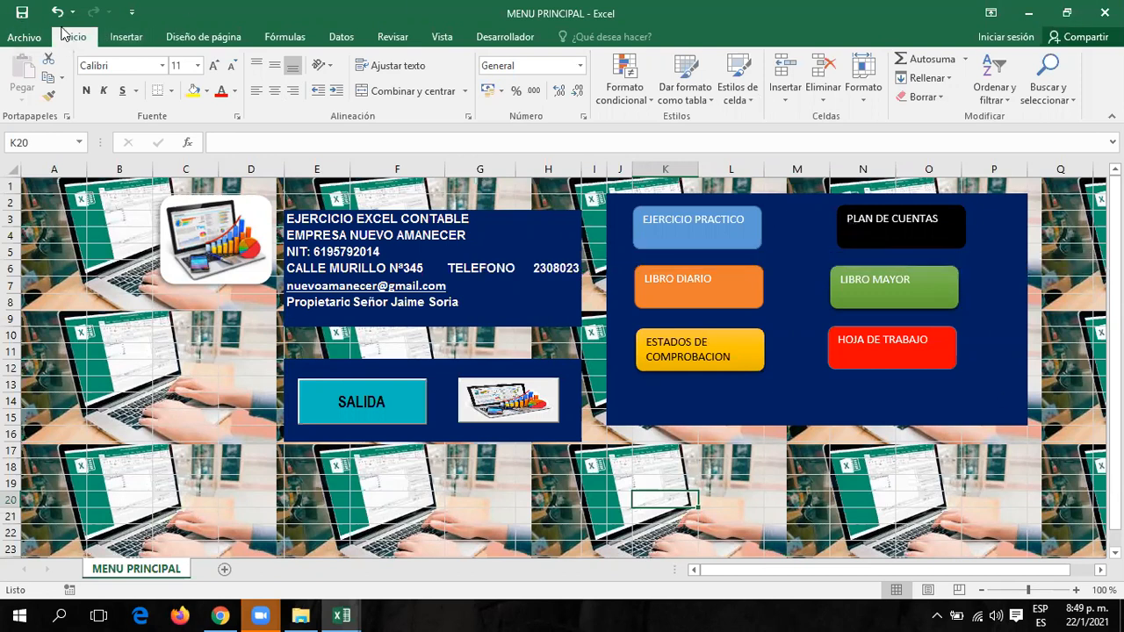
Open the full Save As dialog via File > Guardar como > Examinar.
{"action": "left_click", "coordinate": [17, 37]}
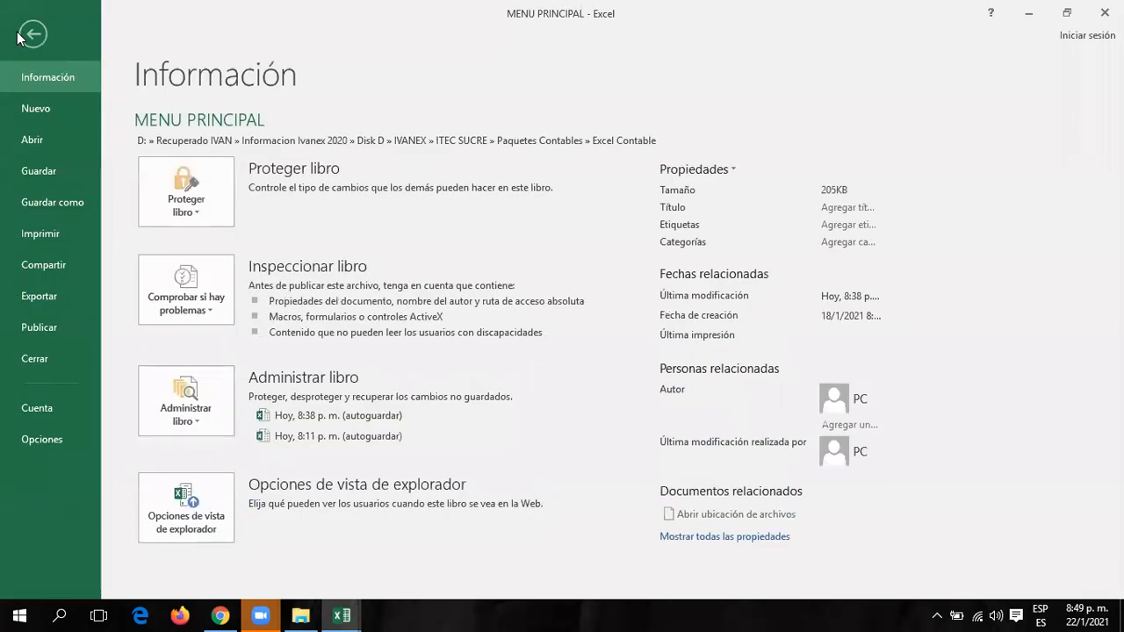
{"action": "left_click", "coordinate": [66, 205]}
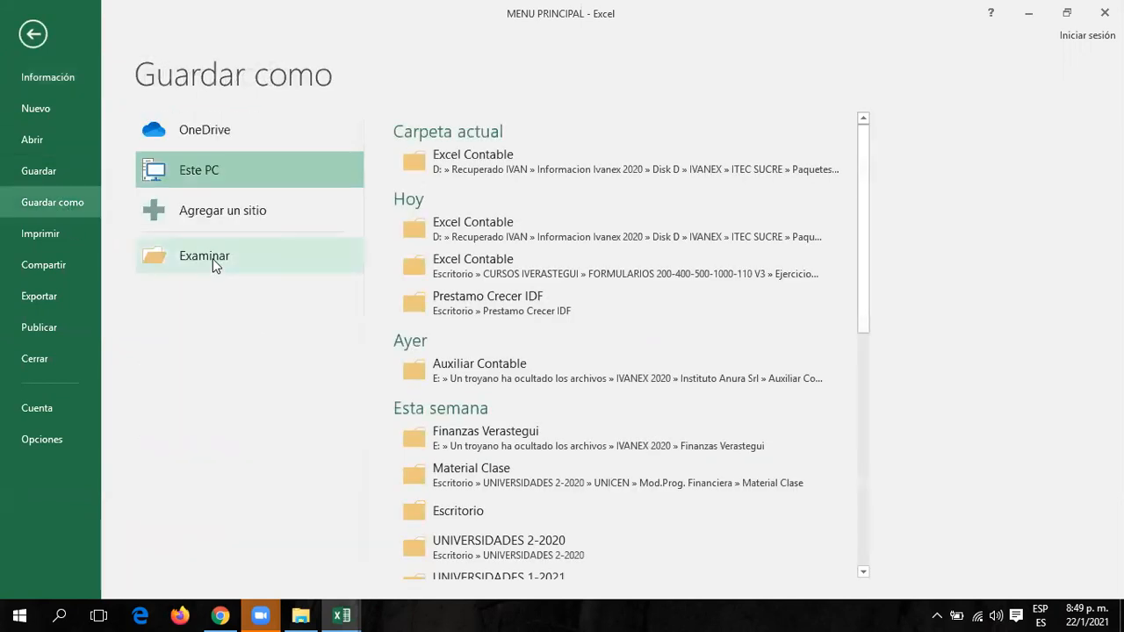
{"action": "left_click", "coordinate": [213, 258]}
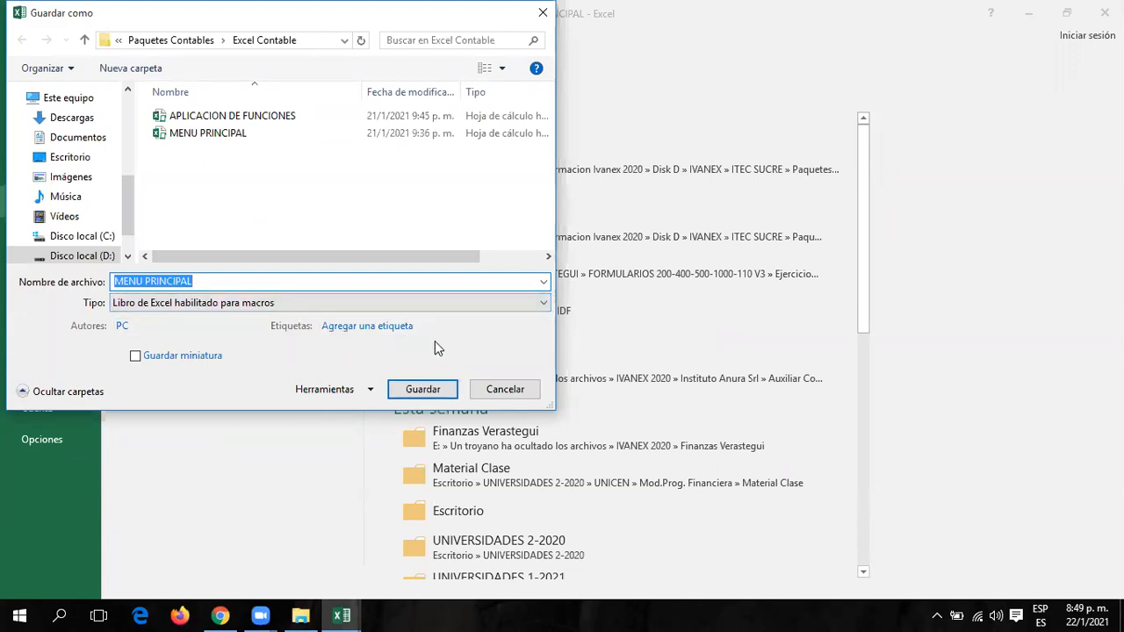
In Save As General Options, enter a password to open and a password to modify.
{"action": "left_click", "coordinate": [370, 392]}
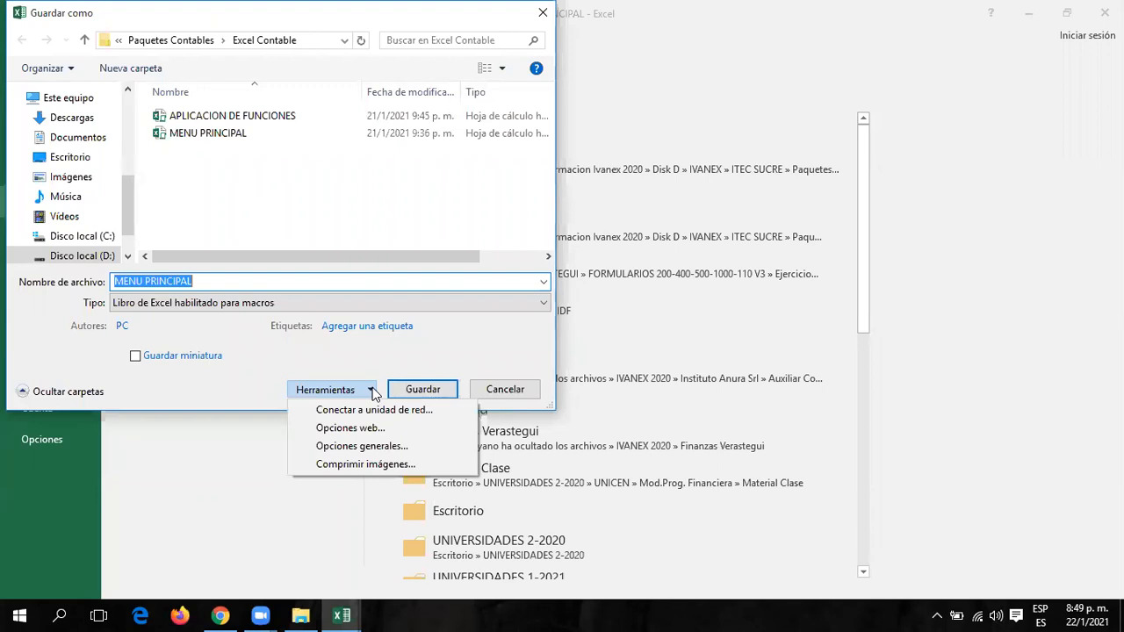
{"action": "left_click", "coordinate": [382, 444]}
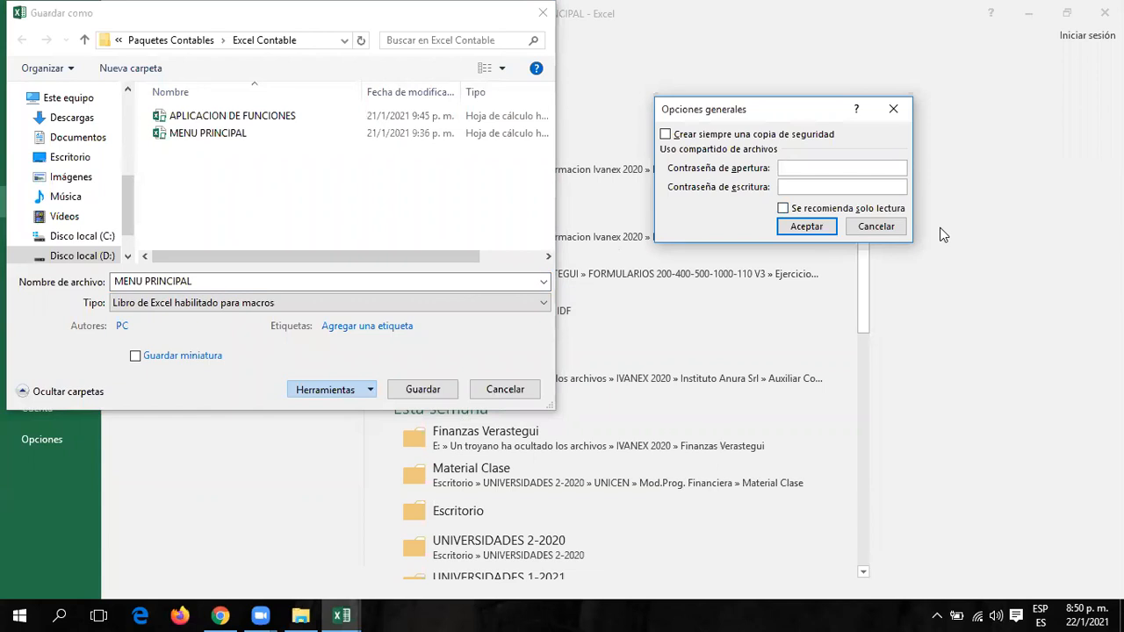
{"action": "type", "text": "123"}
{"action": "left_click", "coordinate": [820, 189]}
{"action": "type", "text": "123"}
Re-enter both passwords to confirm them, then save the workbook.
{"action": "left_click", "coordinate": [795, 228]}
{"action": "type", "text": "123"}
{"action": "left_click", "coordinate": [796, 235]}
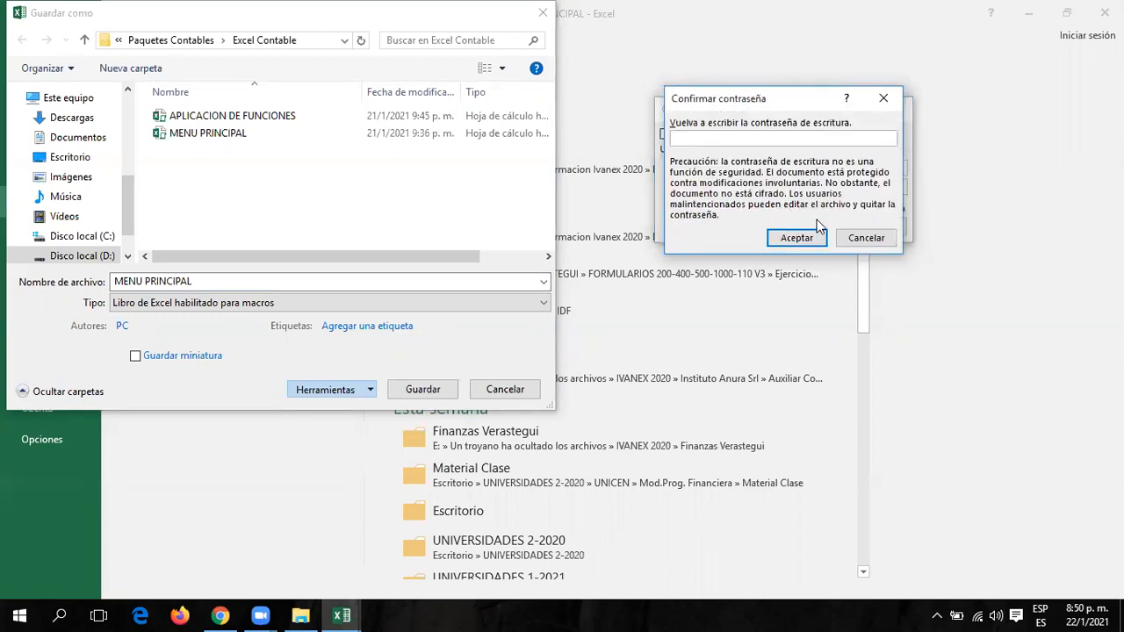
{"action": "type", "text": "123"}
{"action": "left_click", "coordinate": [797, 237]}
{"action": "left_click", "coordinate": [418, 386]}
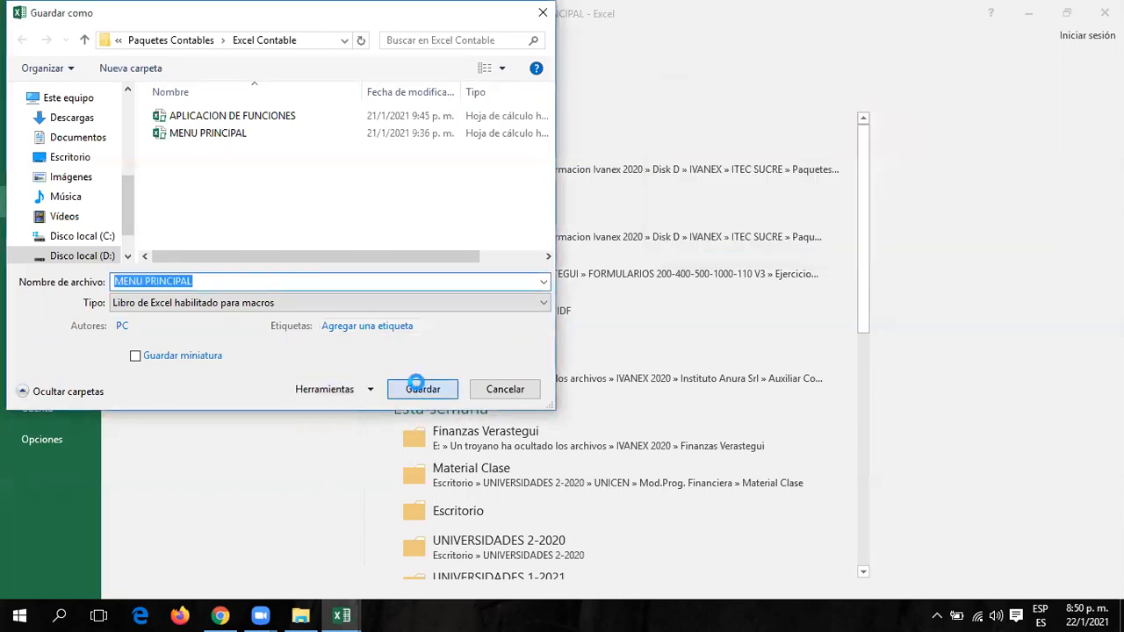
Confirm replacing the existing MENU PRINCIPAL file with the password-protected version.
{"action": "left_click", "coordinate": [603, 309]}
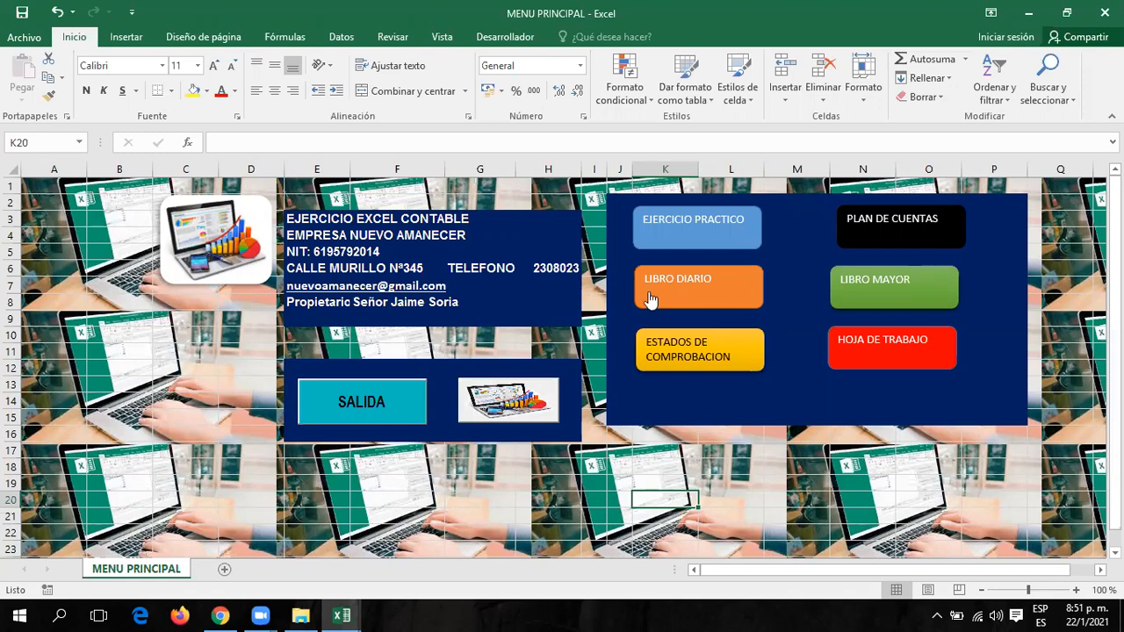
Close MENU PRINCIPAL, BALANCE DE COMPROBACION, LIBRO MAYOR, LIBRO DIARIO and HOJA DE TRABAJO, saving each.
{"action": "left_click", "coordinate": [1100, 12]}
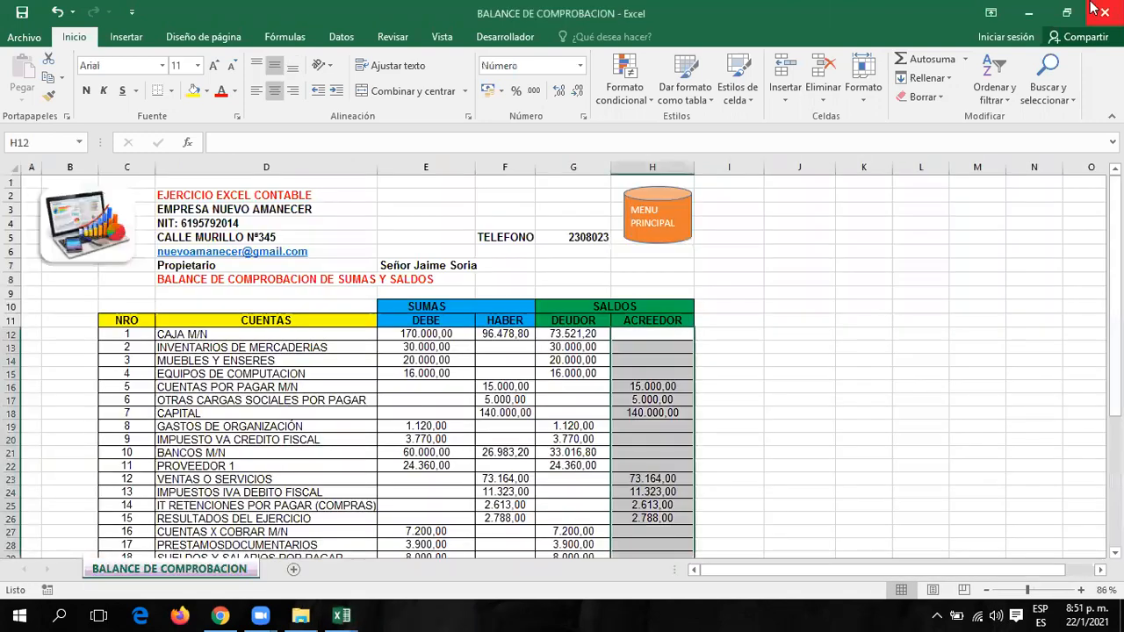
{"action": "left_click", "coordinate": [1101, 12]}
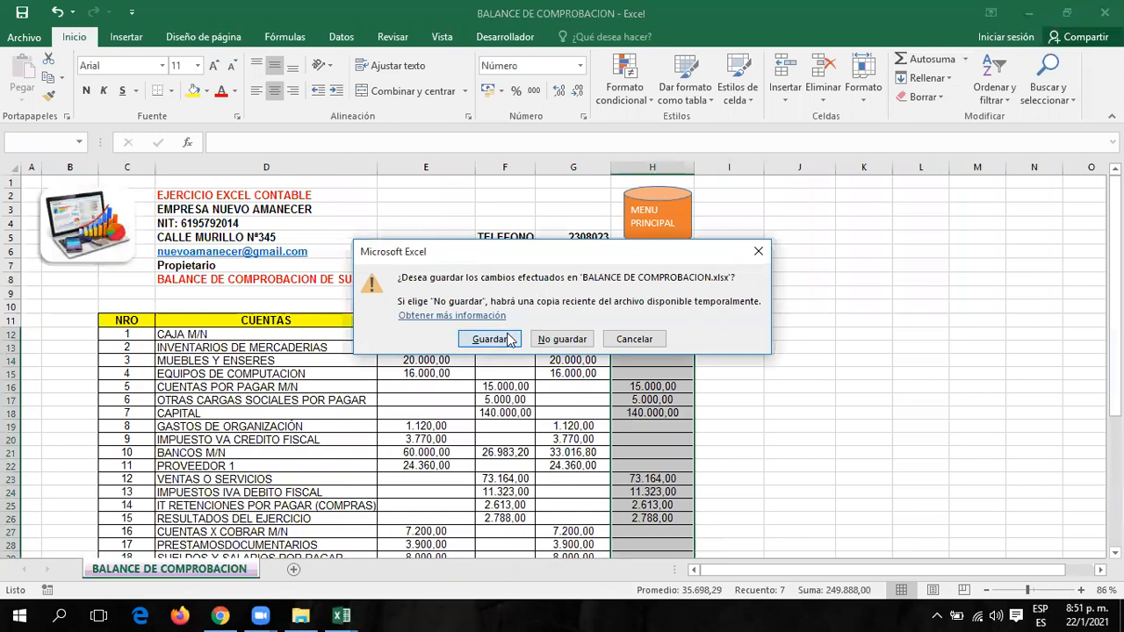
{"action": "left_click", "coordinate": [500, 339]}
{"action": "left_click", "coordinate": [1100, 13]}
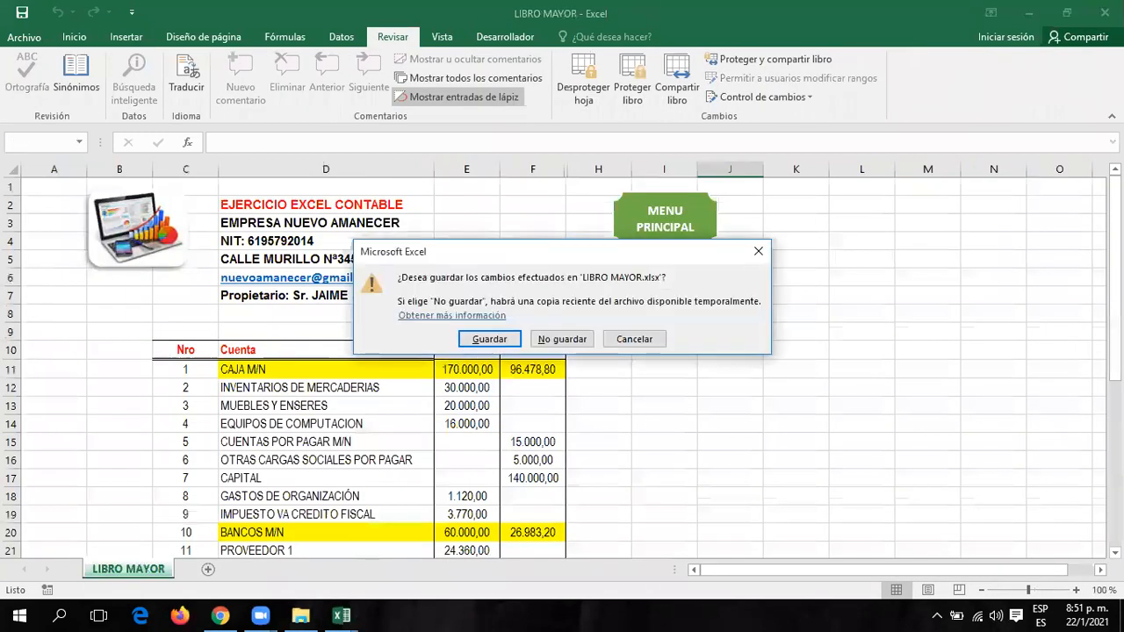
{"action": "left_click", "coordinate": [503, 336]}
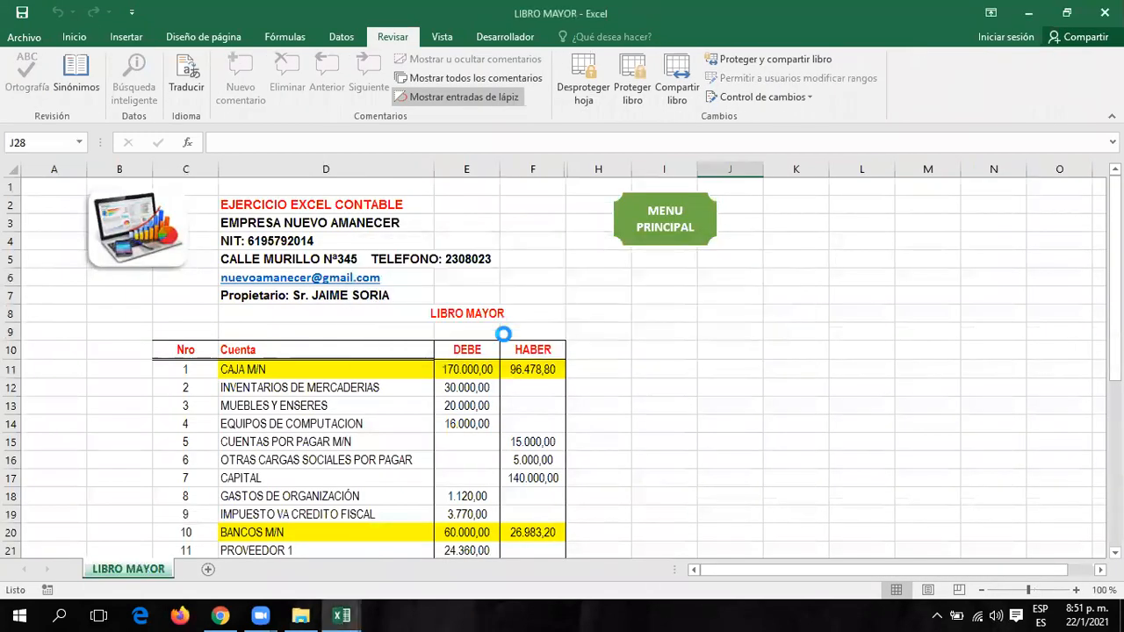
{"action": "left_click", "coordinate": [1100, 12]}
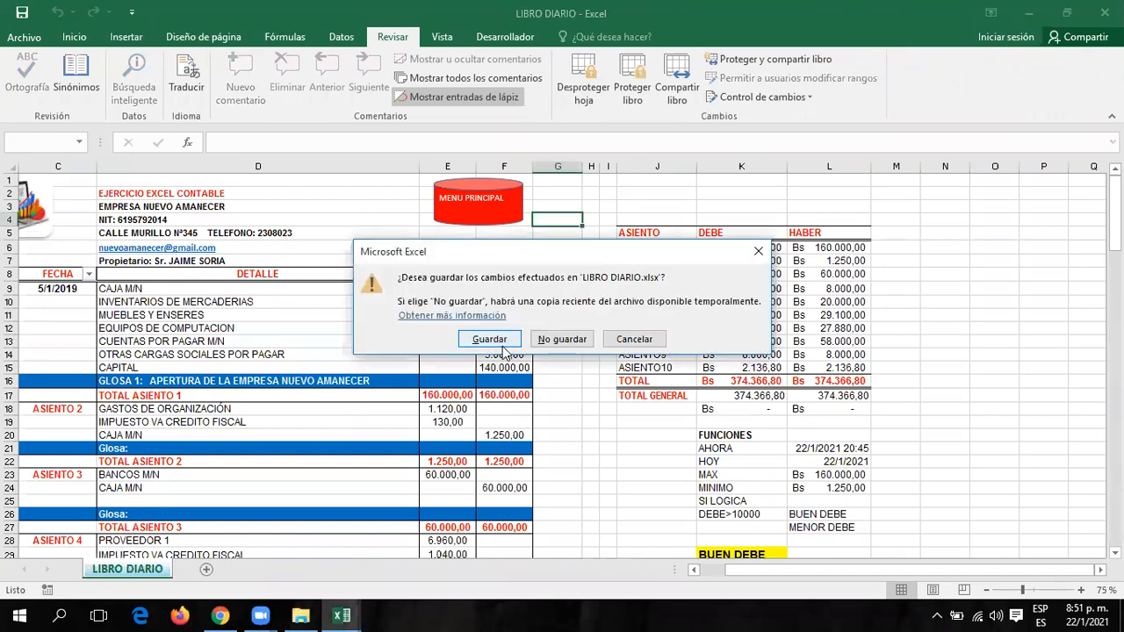
{"action": "left_click", "coordinate": [490, 339]}
{"action": "left_click", "coordinate": [1105, 13]}
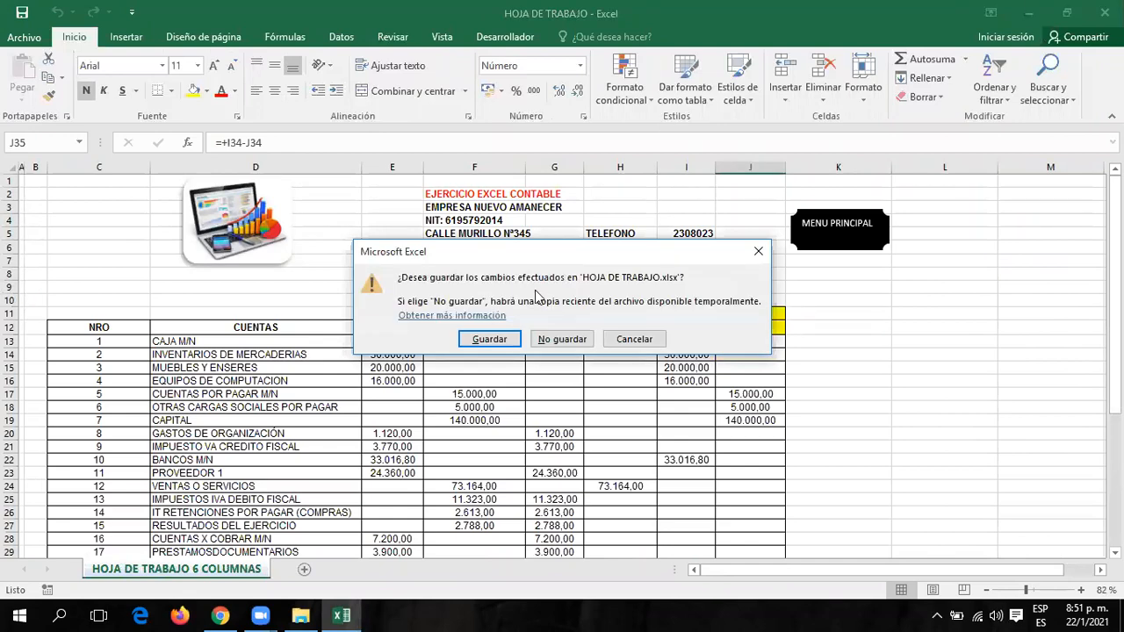
{"action": "left_click", "coordinate": [489, 339]}
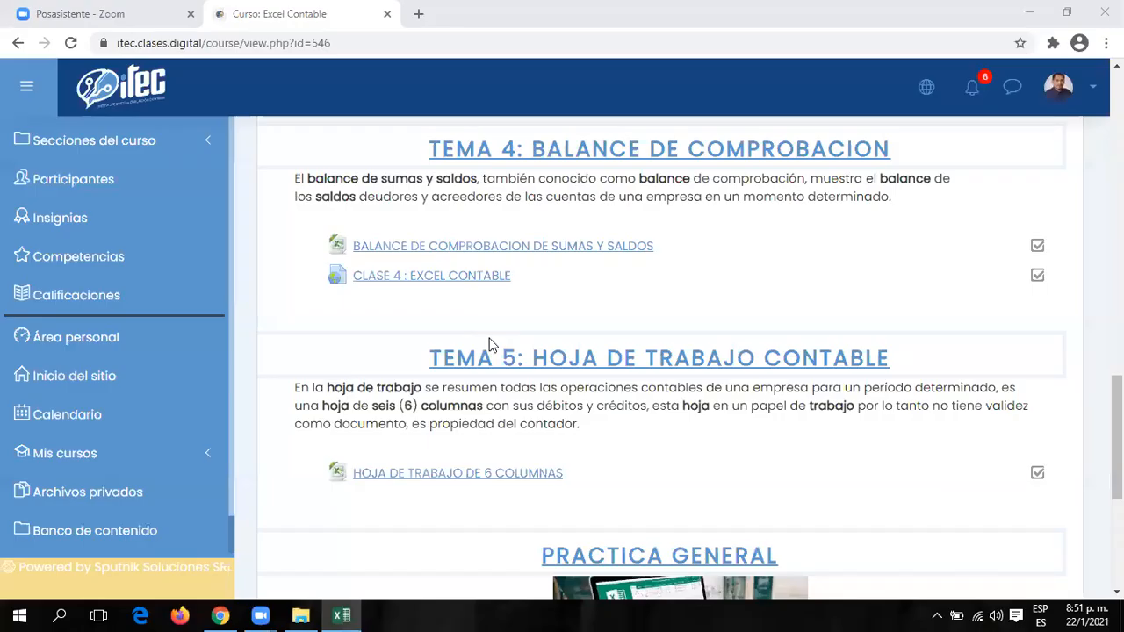
From the desktop, open Paquetes Contables and then its Excel Contable folder.
{"action": "left_click", "coordinate": [1029, 12]}
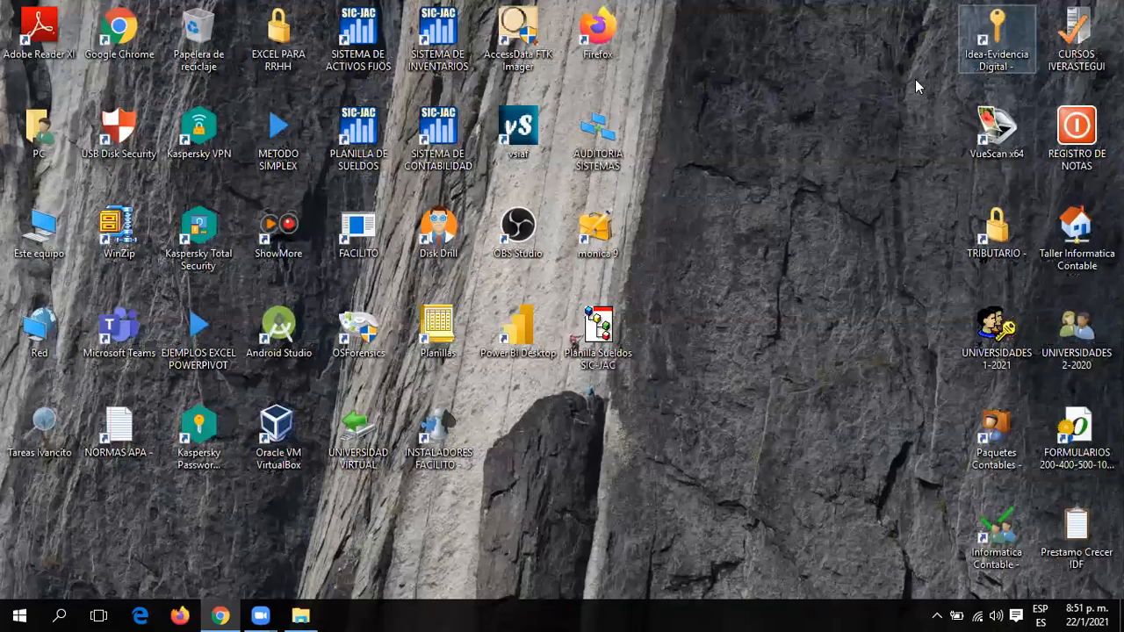
{"action": "double_click", "coordinate": [998, 444]}
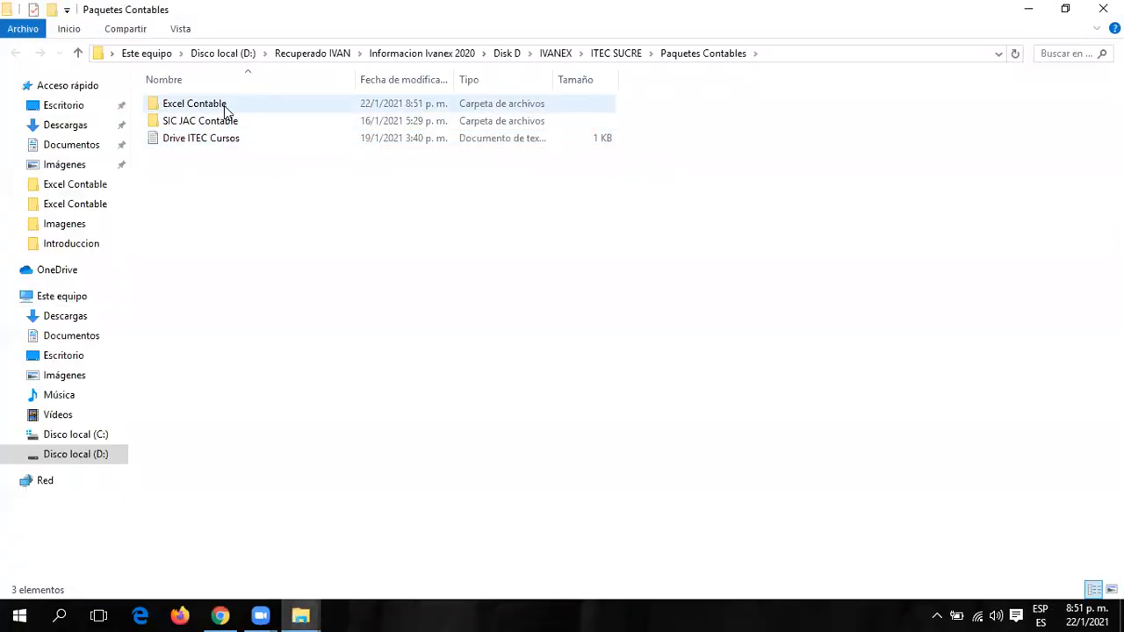
{"action": "double_click", "coordinate": [230, 106]}
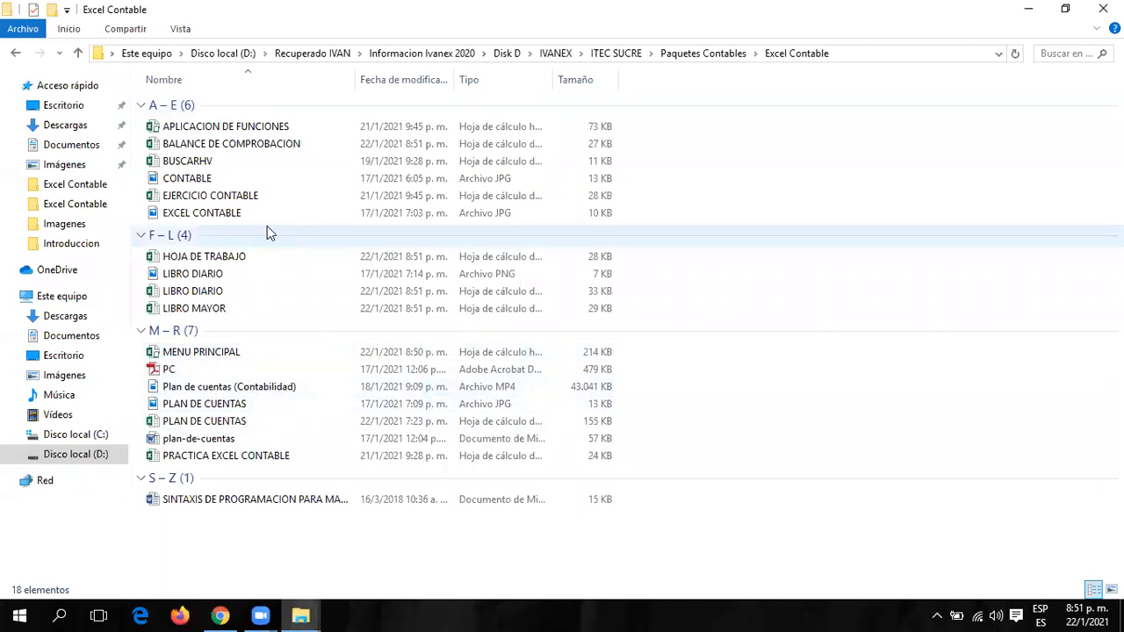
Open MENU PRINCIPAL, entering its open password and then its write password.
{"action": "double_click", "coordinate": [219, 352]}
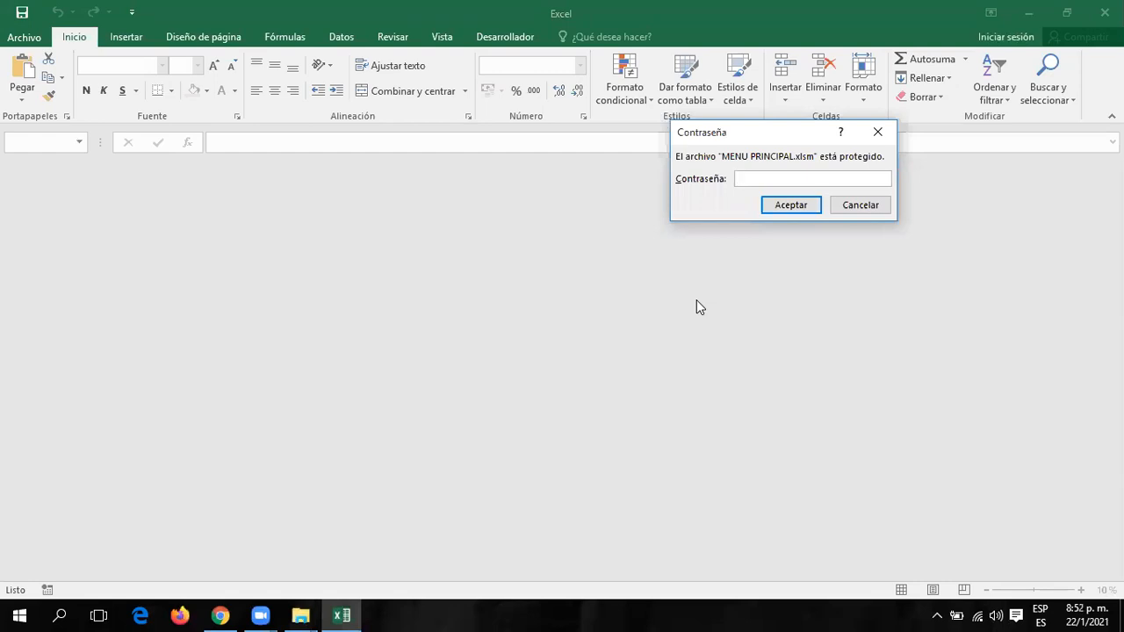
{"action": "type", "text": "•••"}
{"action": "left_click", "coordinate": [783, 207]}
{"action": "type", "text": "•••"}
{"action": "left_click", "coordinate": [817, 219]}
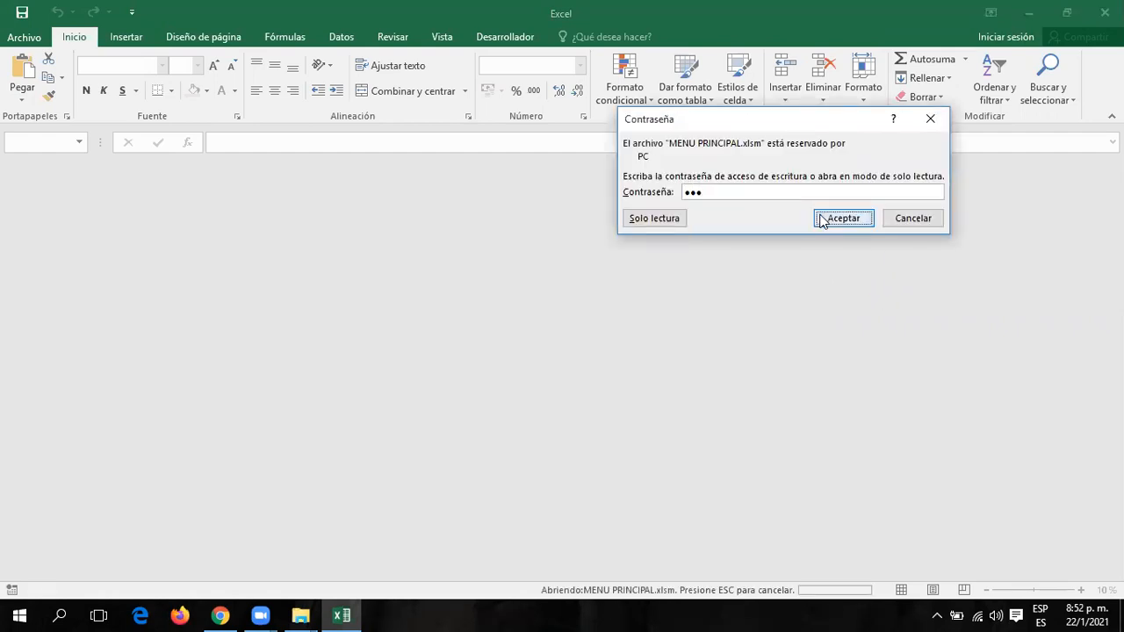
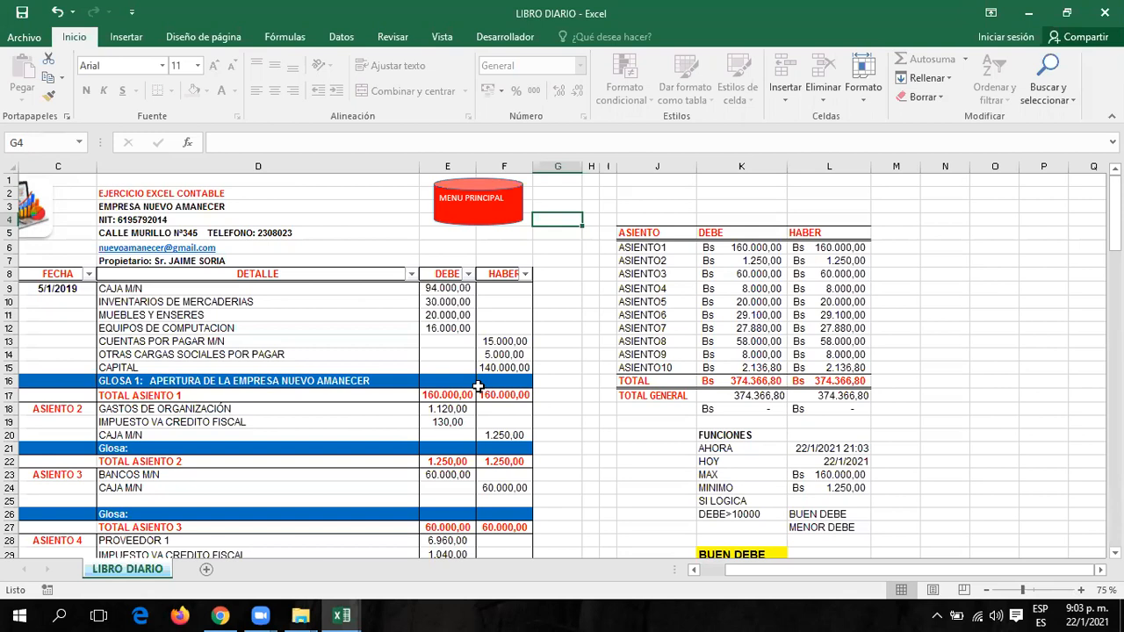
Return from the LIBRO DIARIO sheet to the MENU PRINCIPAL sheet.
{"action": "left_click", "coordinate": [466, 198]}
Glance at the LIBRO MAYOR ledger, then open BALANCE DE COMPROBACION from the main menu.
{"action": "left_click", "coordinate": [870, 278]}
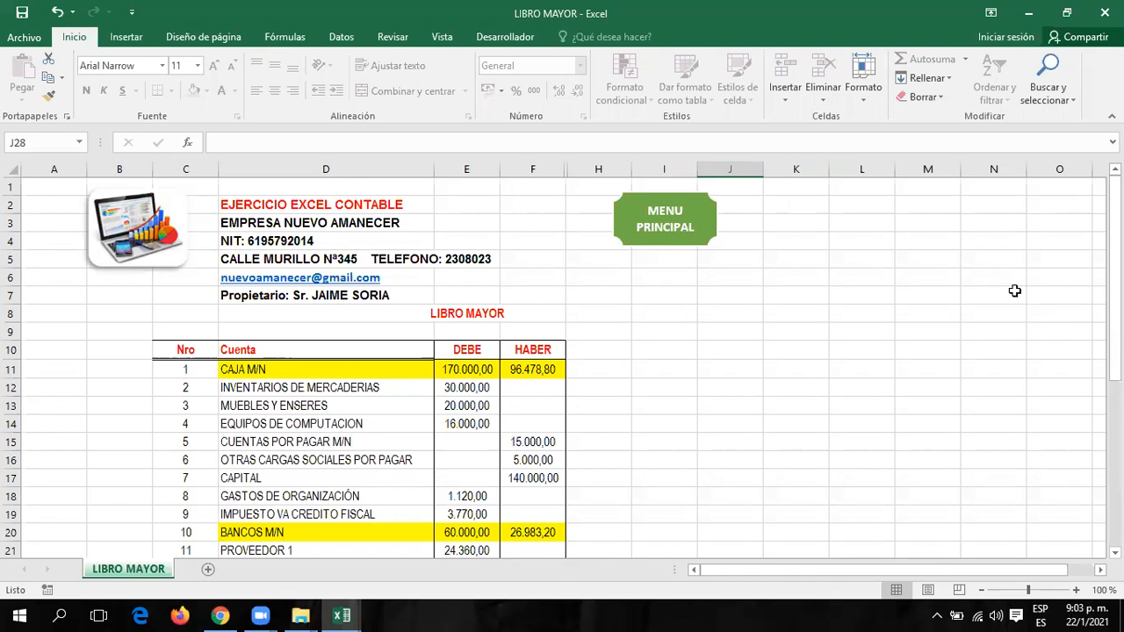
{"action": "left_click", "coordinate": [673, 242]}
{"action": "left_click", "coordinate": [701, 345]}
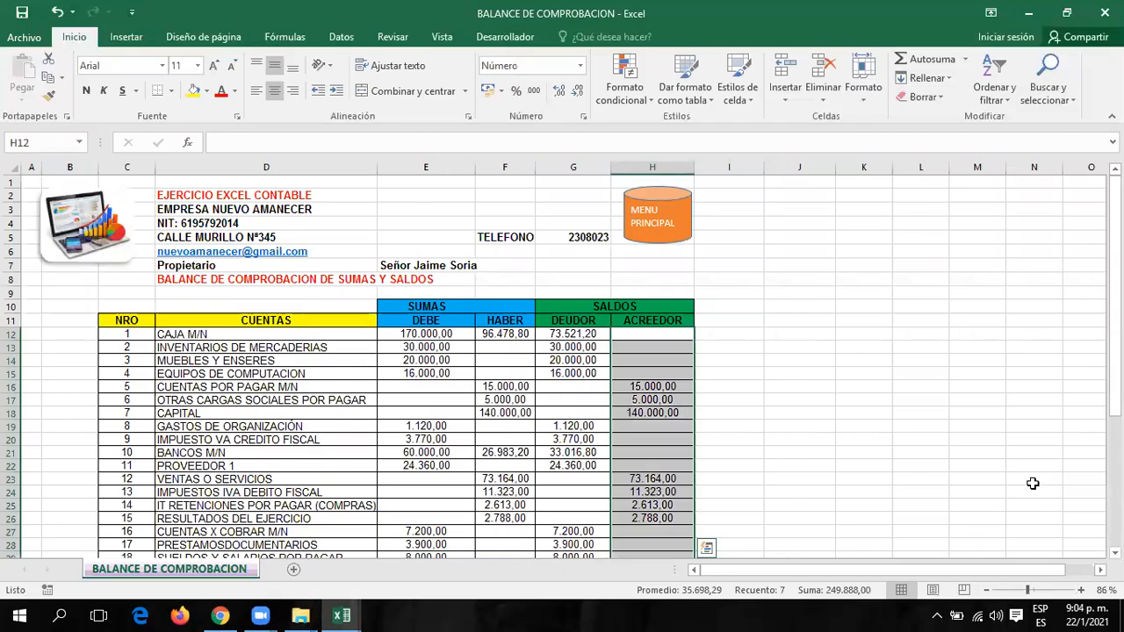
{"action": "scroll", "coordinate": [966, 457], "scroll_direction": "down", "scroll_amount": 4}
{"action": "scroll", "coordinate": [948, 453], "scroll_direction": "up", "scroll_amount": 2}
{"action": "scroll", "coordinate": [949, 454], "scroll_direction": "down", "scroll_amount": 1}
{"action": "scroll", "coordinate": [952, 457], "scroll_direction": "up", "scroll_amount": 2}
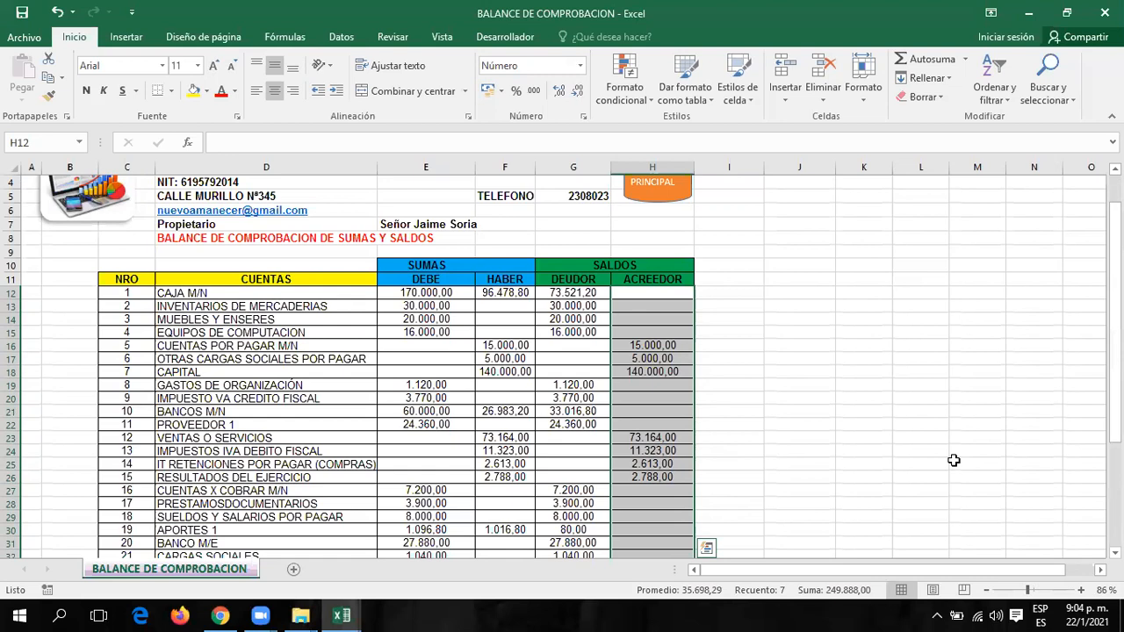
{"action": "left_click", "coordinate": [342, 38]}
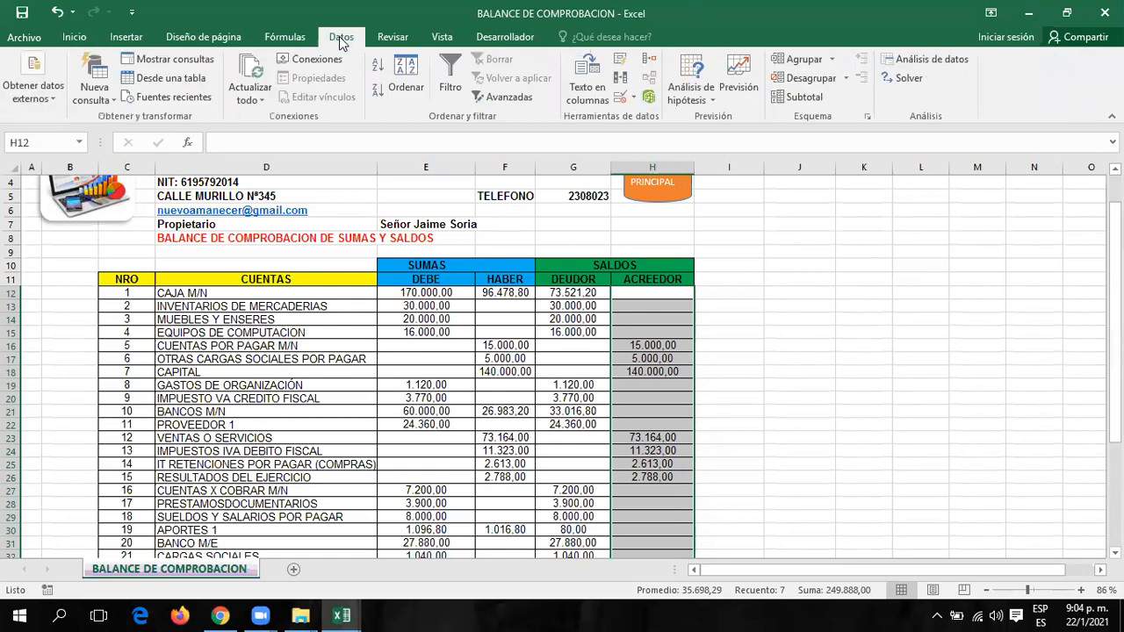
{"action": "left_click", "coordinate": [627, 98]}
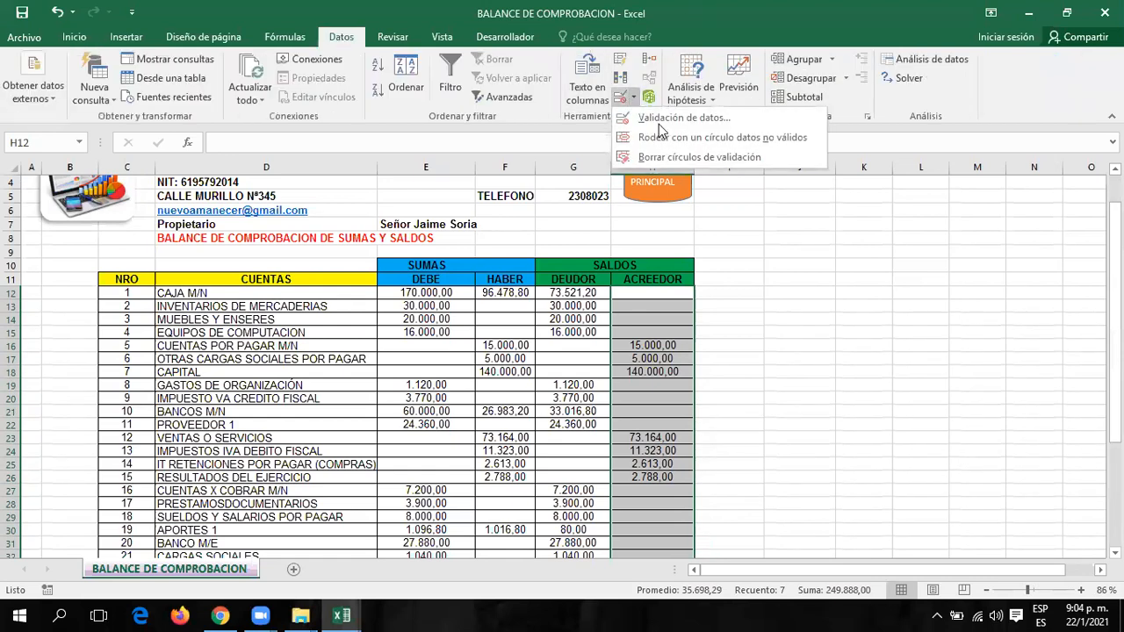
{"action": "left_click", "coordinate": [839, 354]}
{"action": "scroll", "coordinate": [841, 358], "scroll_direction": "down", "scroll_amount": 2}
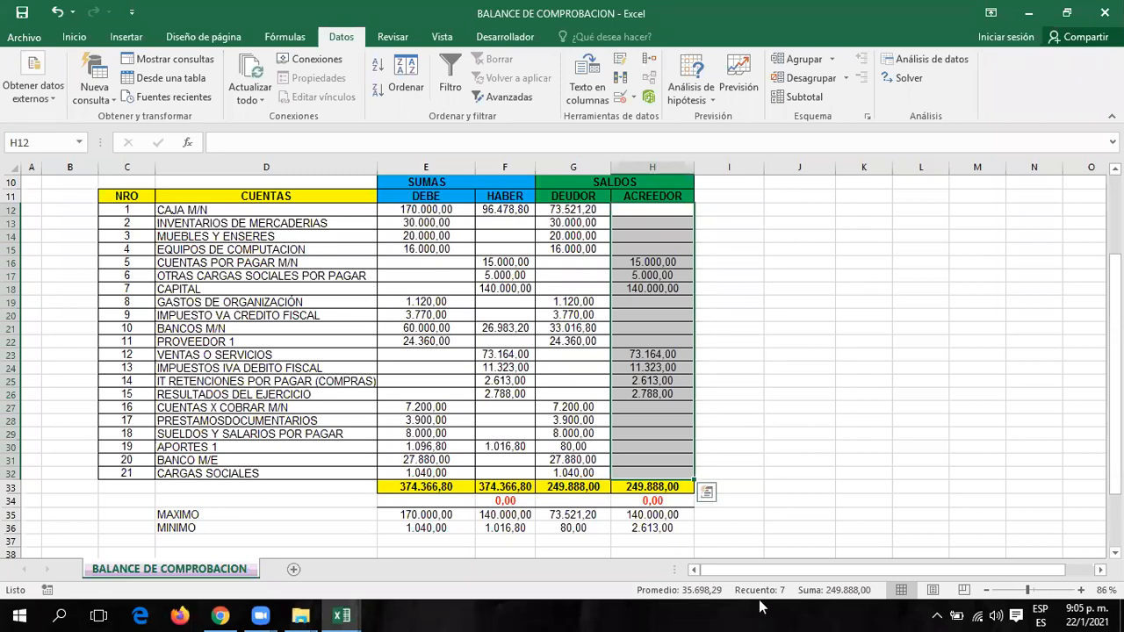
{"action": "left_click", "coordinate": [1051, 330]}
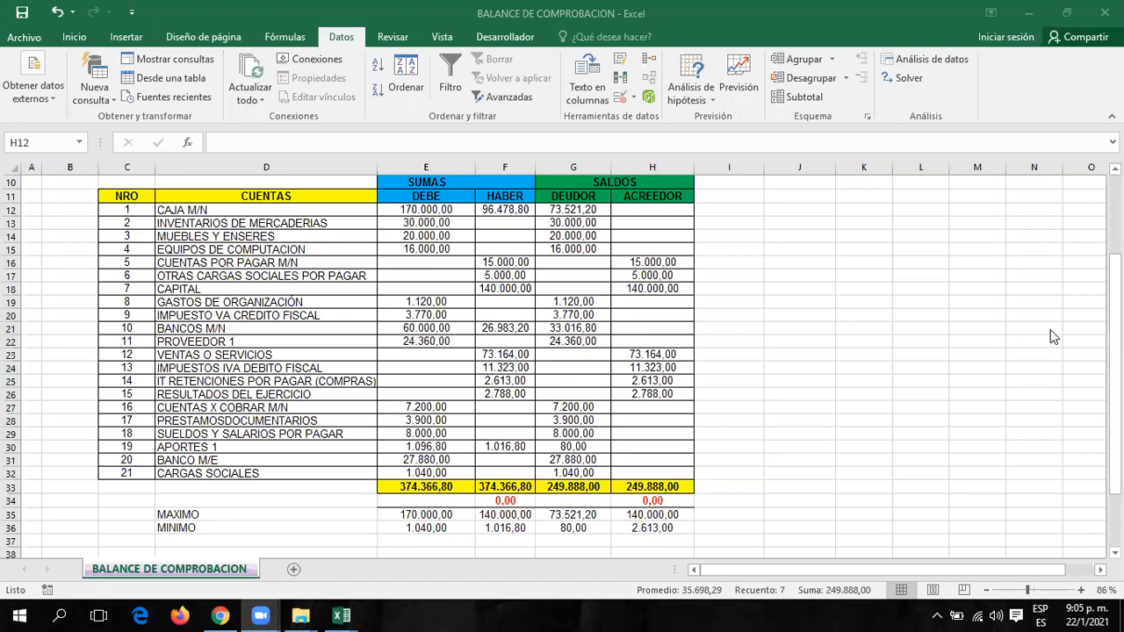
Check the MAX and MIN formulas in F35:F36, then open Validación de datos for F12:F32.
{"action": "left_click", "coordinate": [841, 275]}
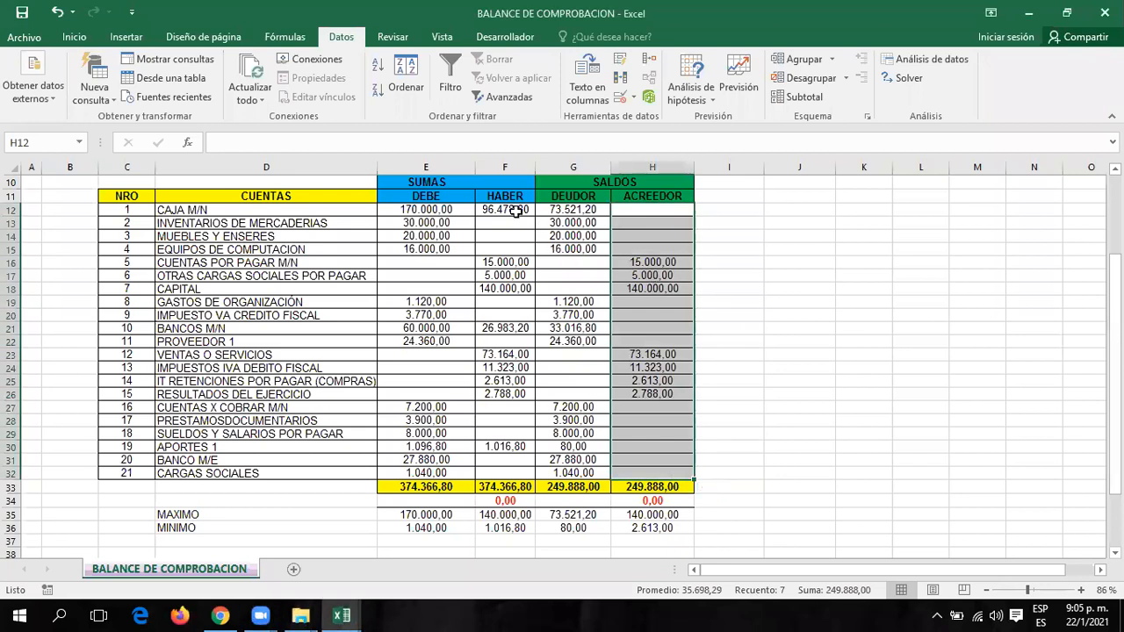
{"action": "left_click_drag", "start_coordinate": [516, 211], "coordinate": [504, 486]}
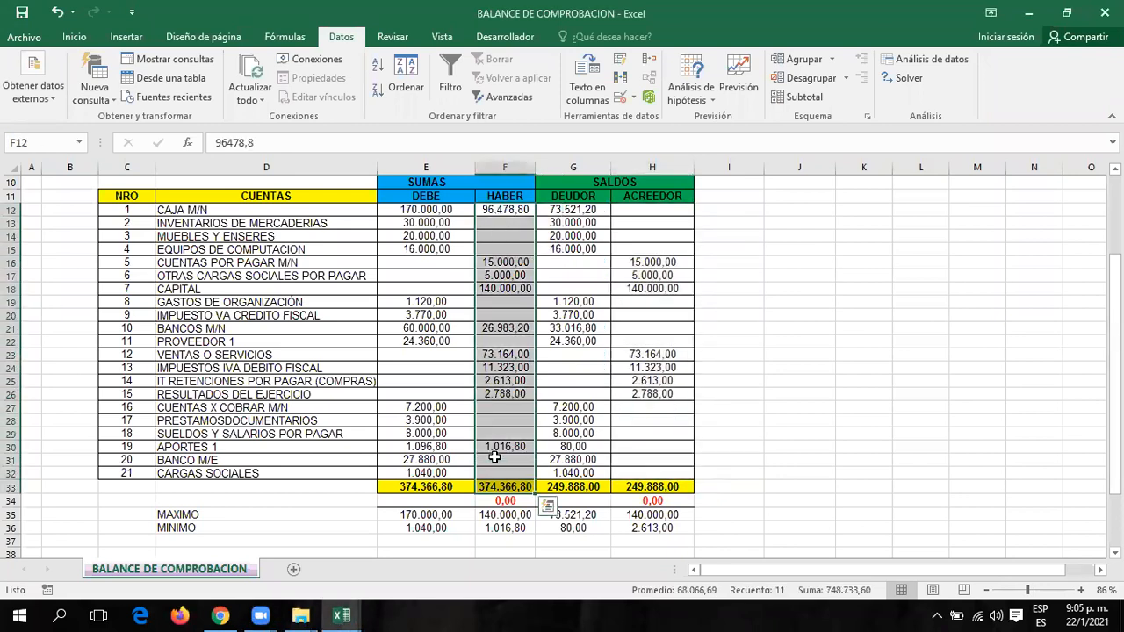
{"action": "left_click", "coordinate": [505, 514]}
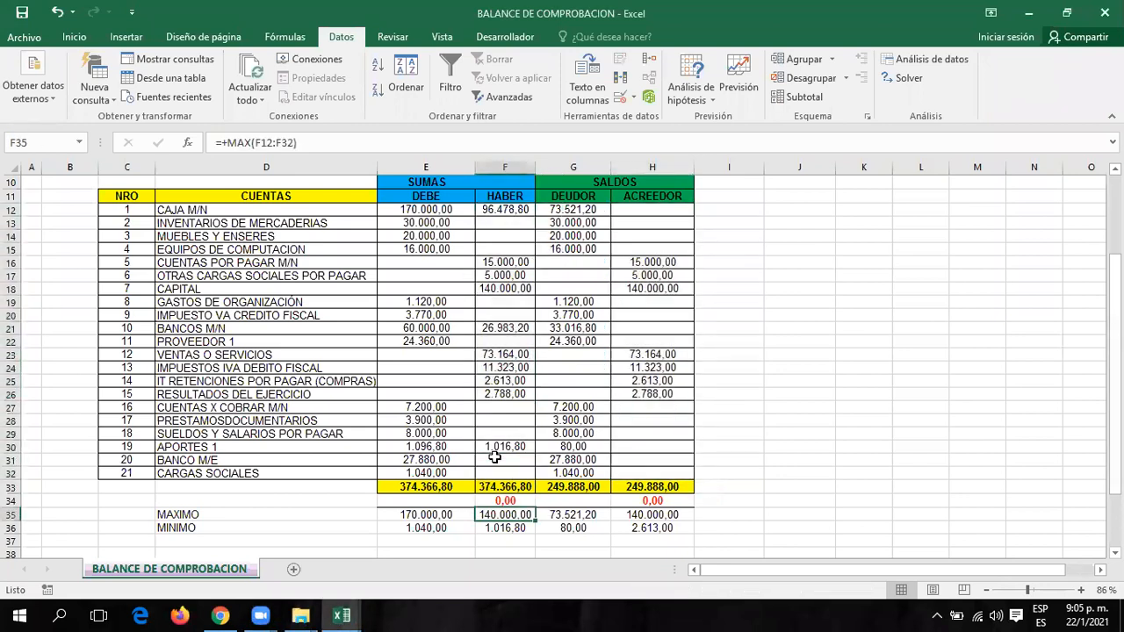
{"action": "key", "text": "Down"}
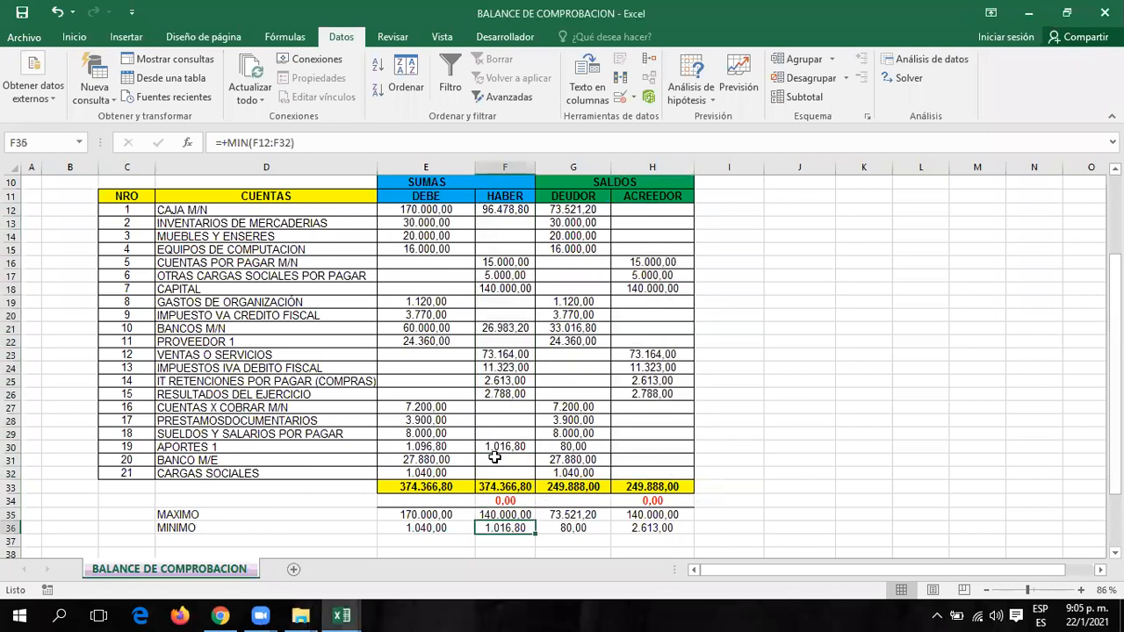
{"action": "left_click_drag", "start_coordinate": [503, 211], "coordinate": [505, 479]}
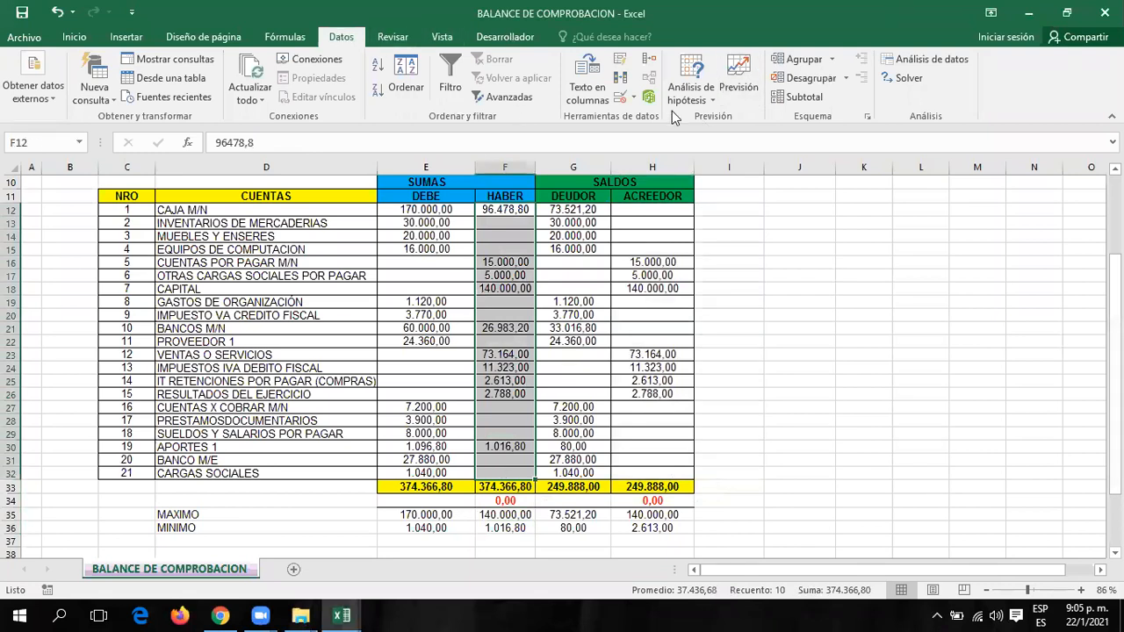
{"action": "left_click", "coordinate": [635, 98]}
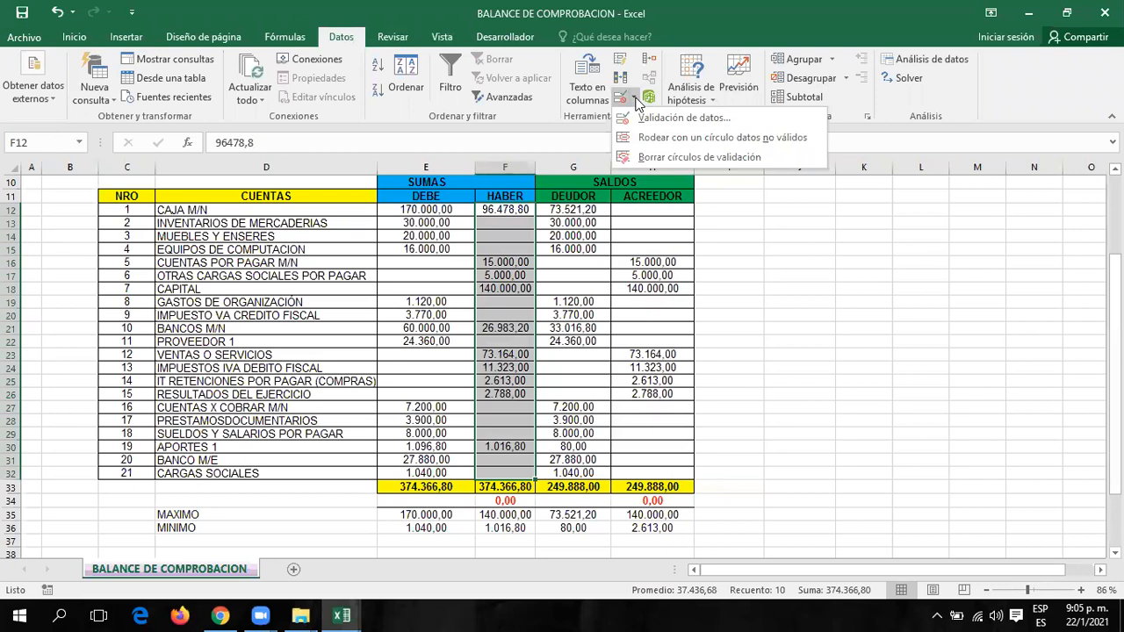
{"action": "left_click", "coordinate": [642, 126]}
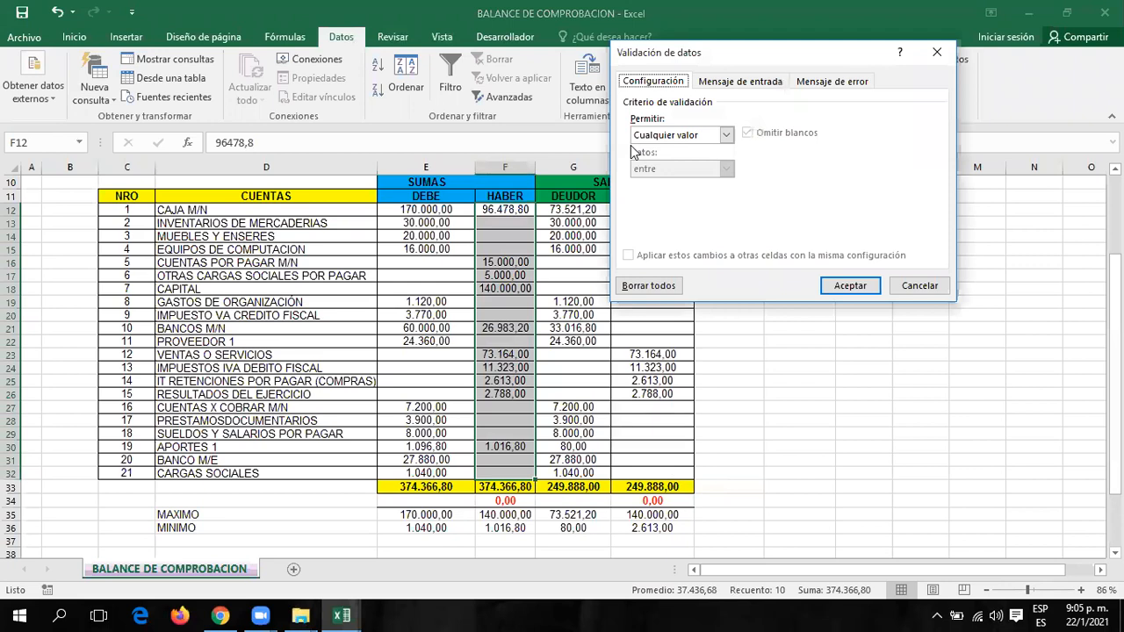
Allow only Decimal values, with minimum 1016,80 and maximum 140,000.
{"action": "left_click", "coordinate": [726, 136]}
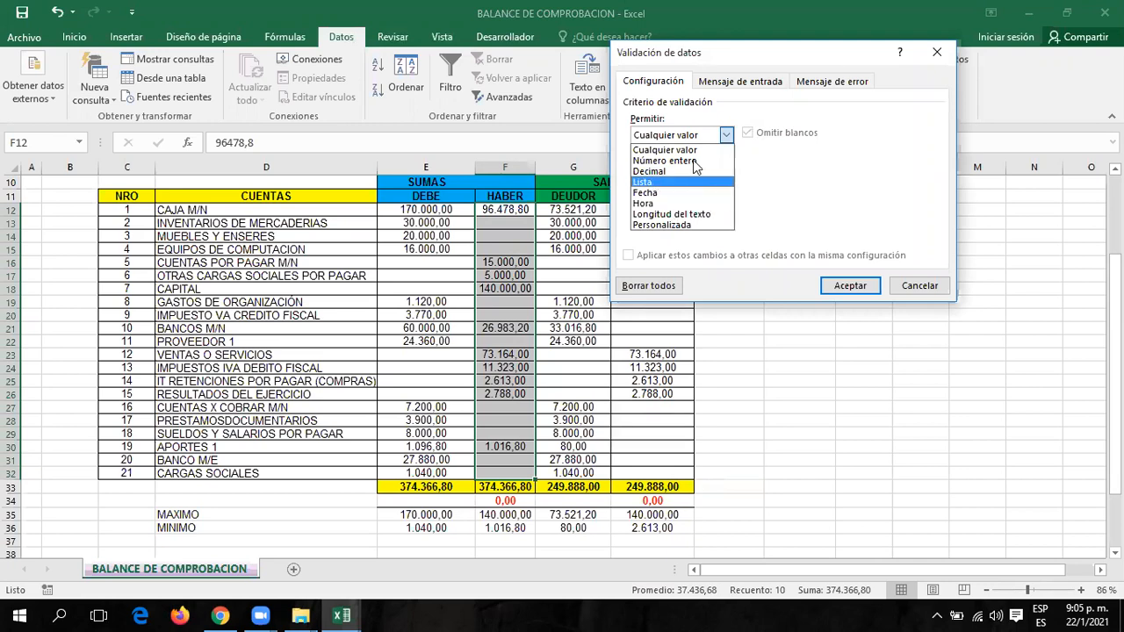
{"action": "left_click", "coordinate": [717, 150]}
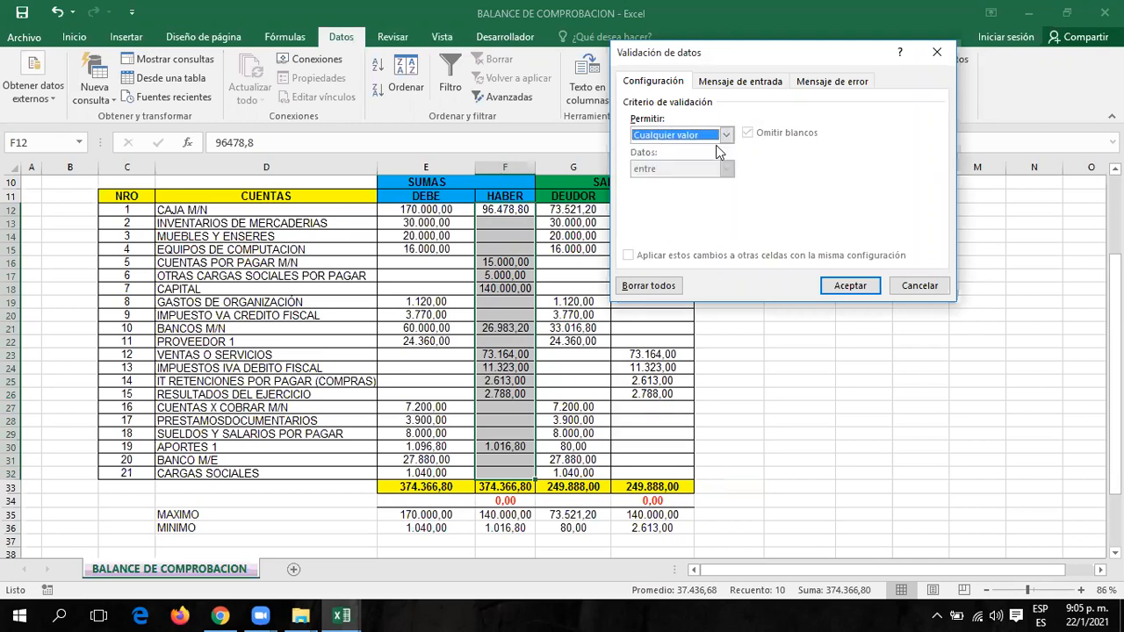
{"action": "left_click", "coordinate": [725, 136]}
{"action": "left_click", "coordinate": [660, 157]}
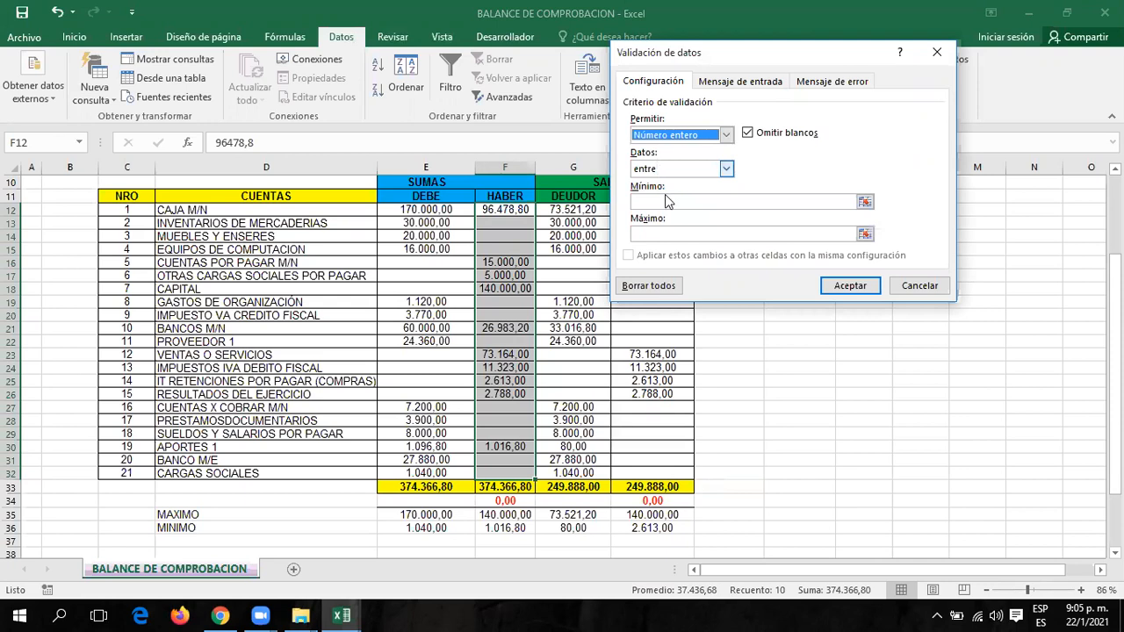
{"action": "left_click", "coordinate": [665, 201]}
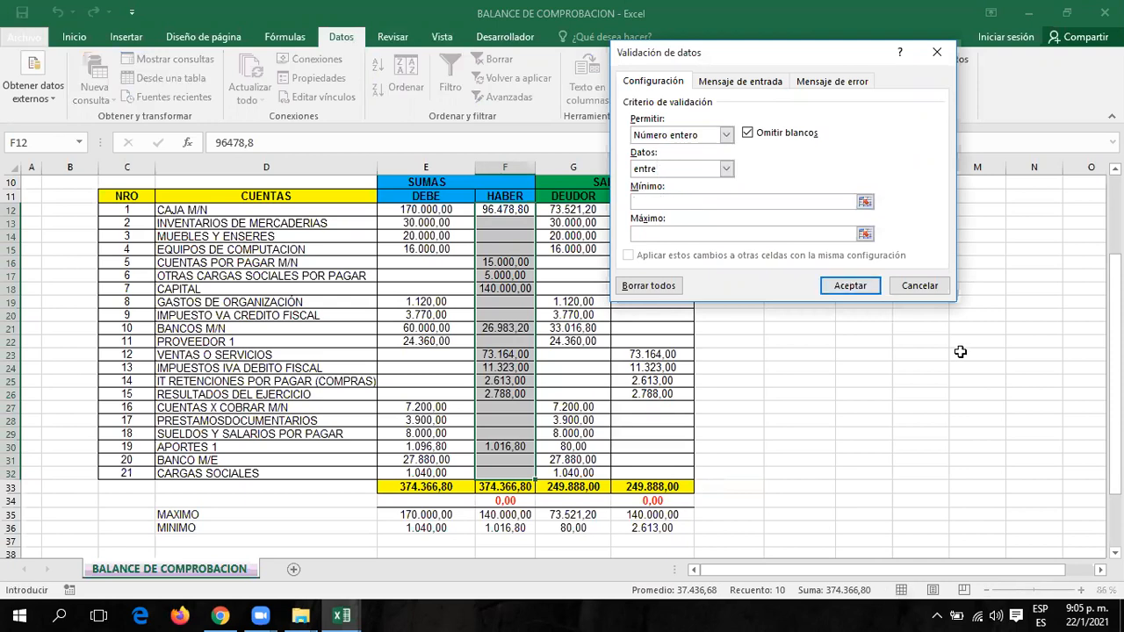
{"action": "type", "text": "101"}
{"action": "left_click", "coordinate": [726, 135]}
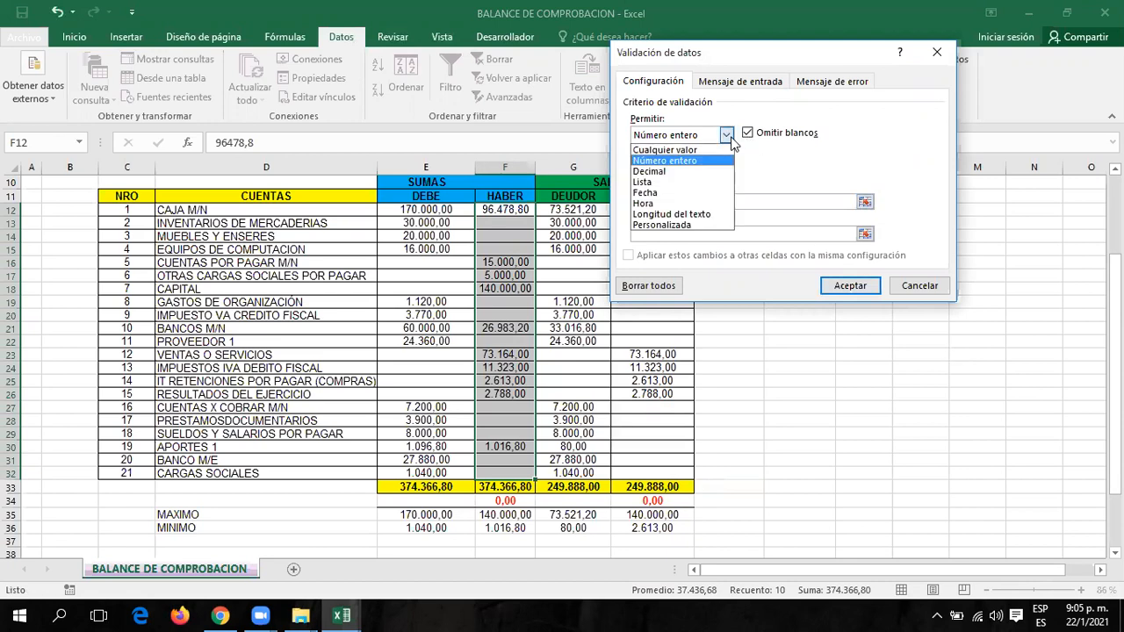
{"action": "left_click", "coordinate": [655, 172]}
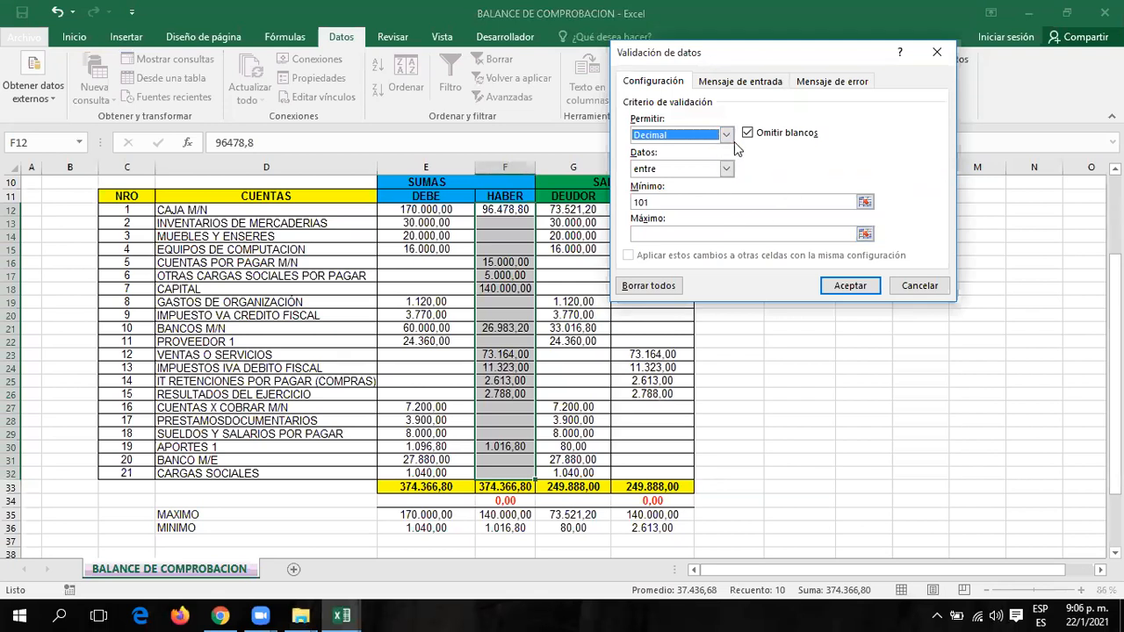
{"action": "left_click", "coordinate": [664, 202]}
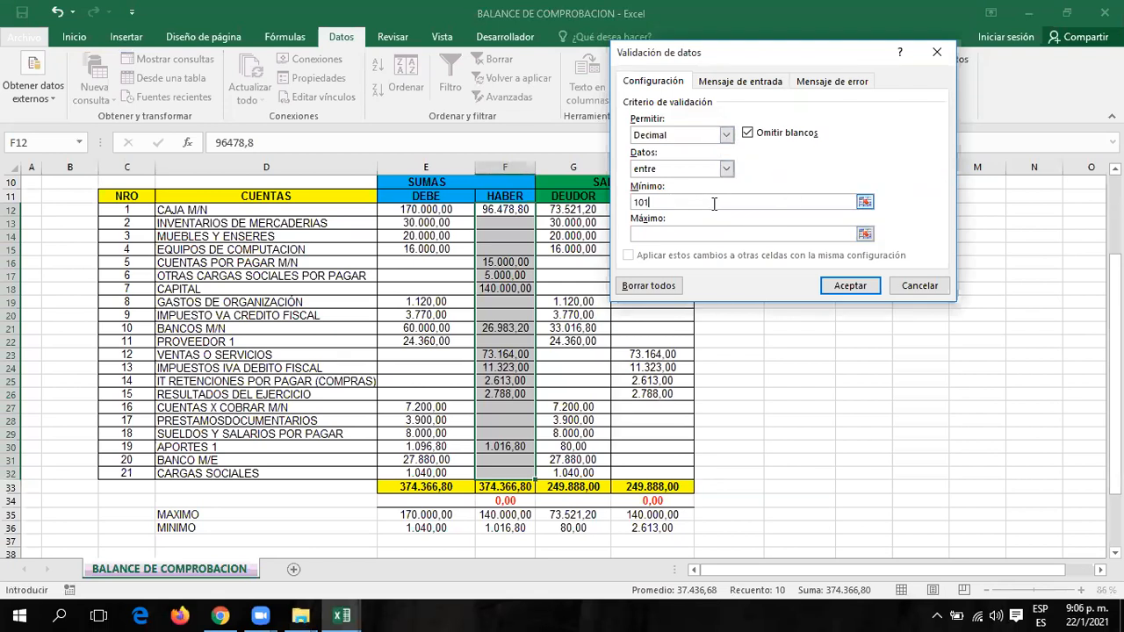
{"action": "type", "text": "6,80"}
{"action": "type", "text": "14"}
{"action": "type", "text": "0"}
{"action": "type", "text": ",0000"}
{"action": "key", "text": "BackSpace"}
Correct the rejected maximum to 140000 and apply the validation rule.
{"action": "left_click", "coordinate": [721, 84]}
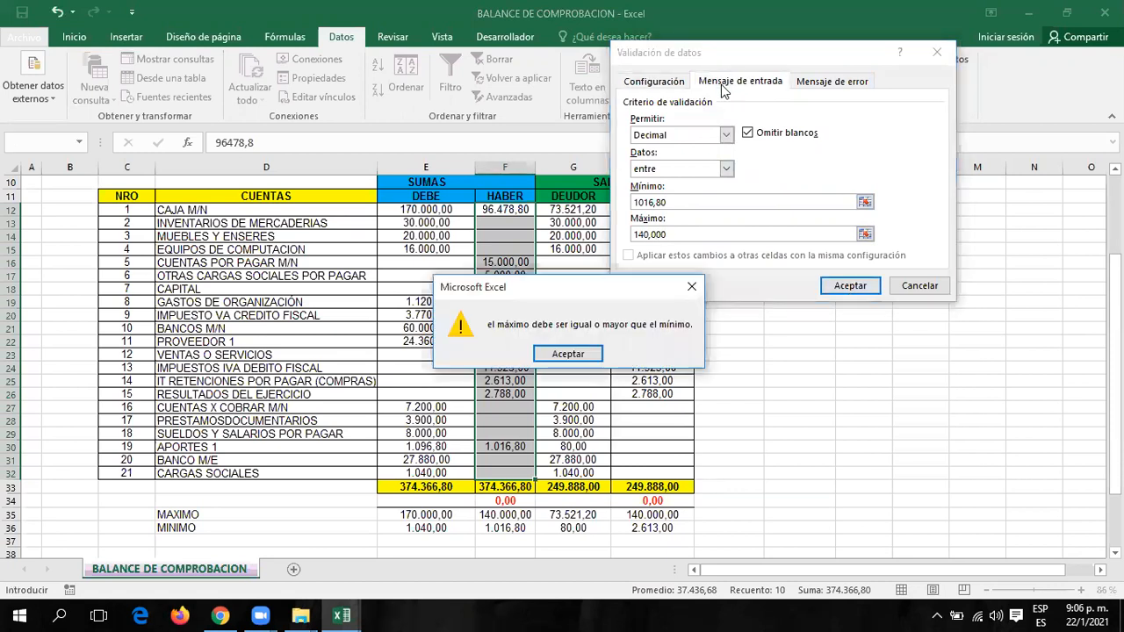
{"action": "left_click", "coordinate": [567, 354]}
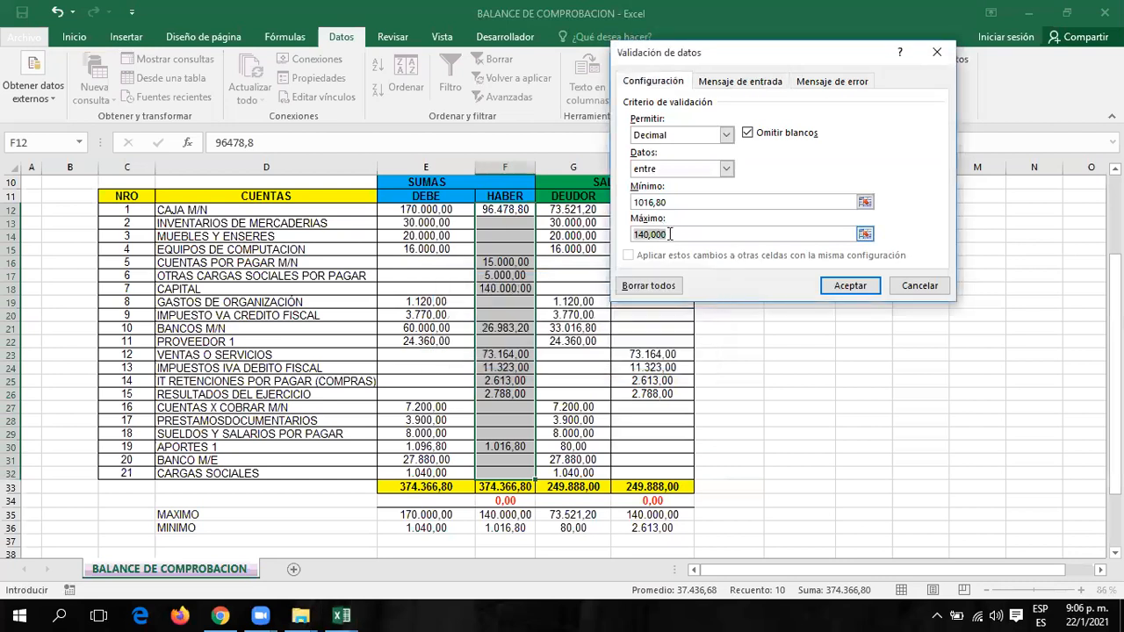
{"action": "left_click", "coordinate": [810, 236]}
{"action": "key", "text": "Left"}
{"action": "key", "text": "Left"}
{"action": "key", "text": "Left"}
{"action": "key", "text": "BackSpace"}
{"action": "left_click", "coordinate": [826, 282]}
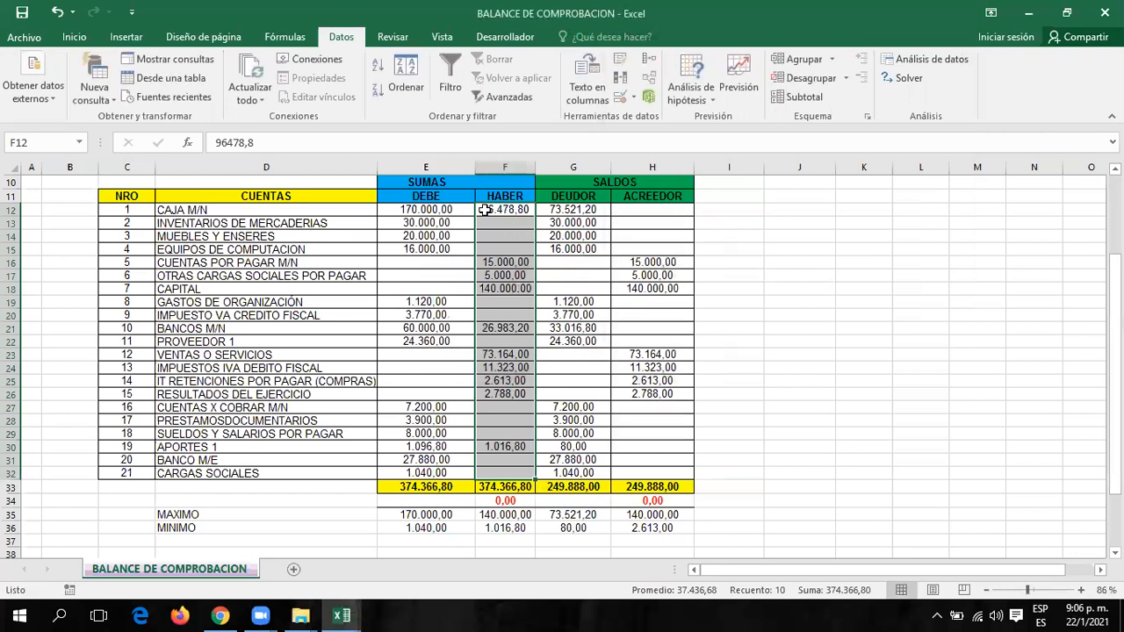
Reopen the HABER validation and give the input message the title HABER.
{"action": "left_click", "coordinate": [634, 98]}
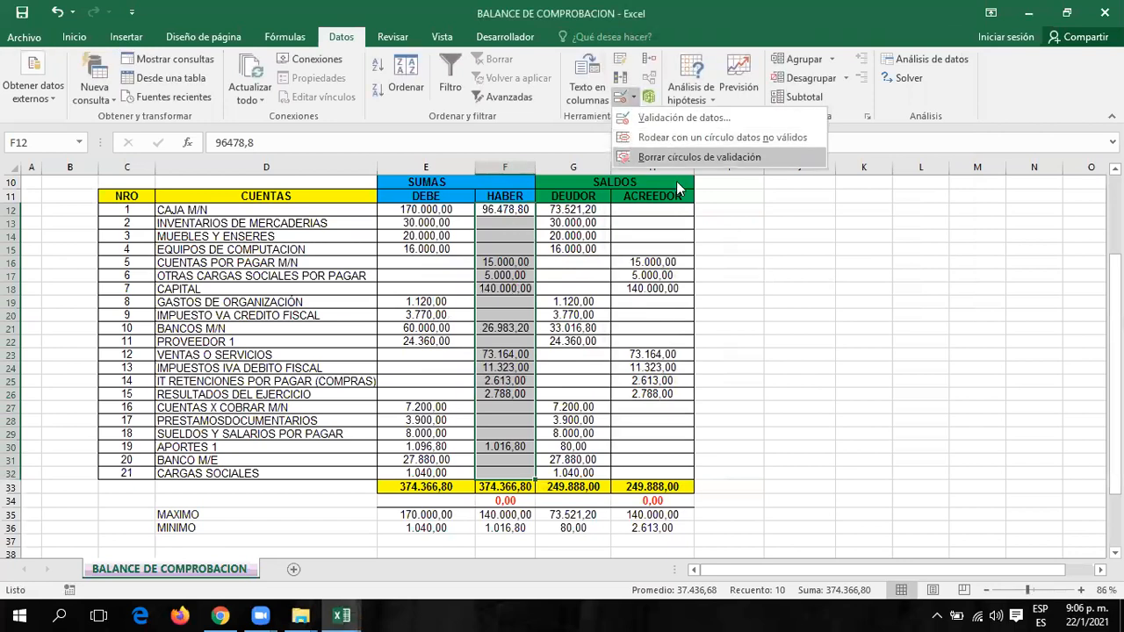
{"action": "left_click", "coordinate": [685, 118]}
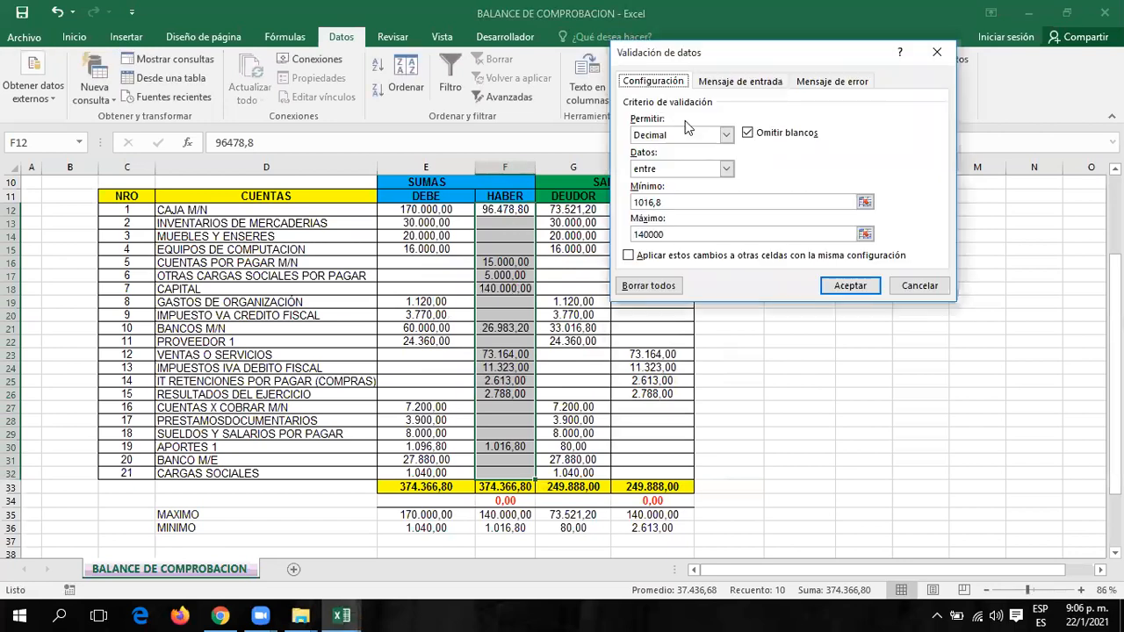
{"action": "left_click", "coordinate": [738, 85]}
{"action": "left_click", "coordinate": [655, 158]}
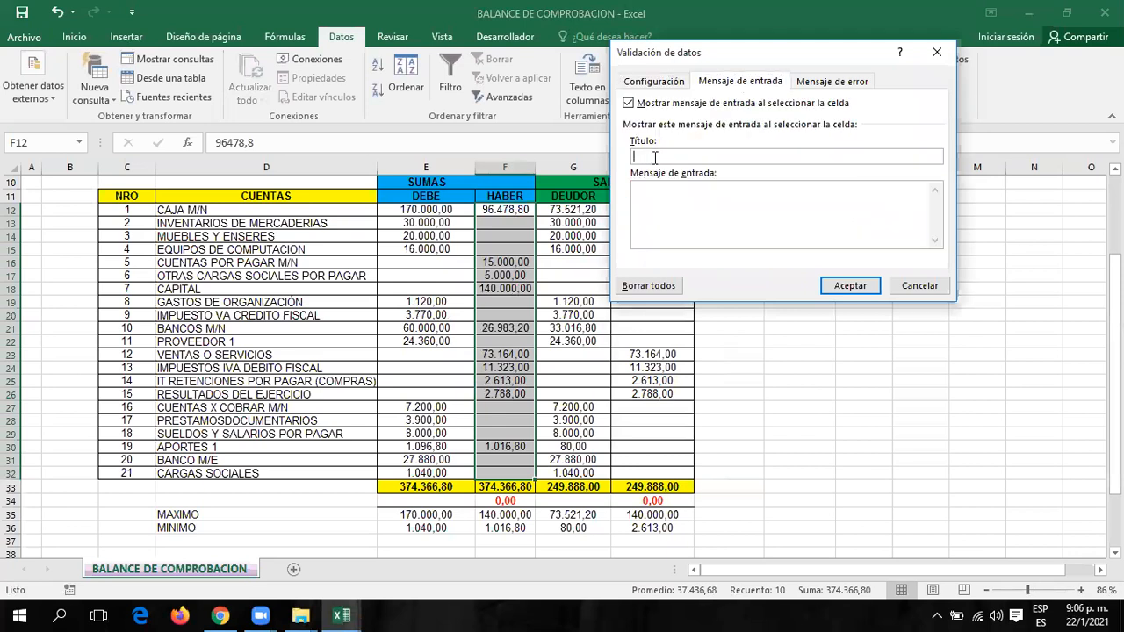
{"action": "type", "text": "habe"}
{"action": "key", "text": "BackSpace"}
{"action": "key", "text": "BackSpace"}
{"action": "key", "text": "BackSpace"}
{"action": "key", "text": "BackSpace"}
{"action": "type", "text": "HABER"}
Try the Advertencia and Información styles, keep Detener, title the error alert ERROR, and accept.
{"action": "left_click", "coordinate": [821, 81]}
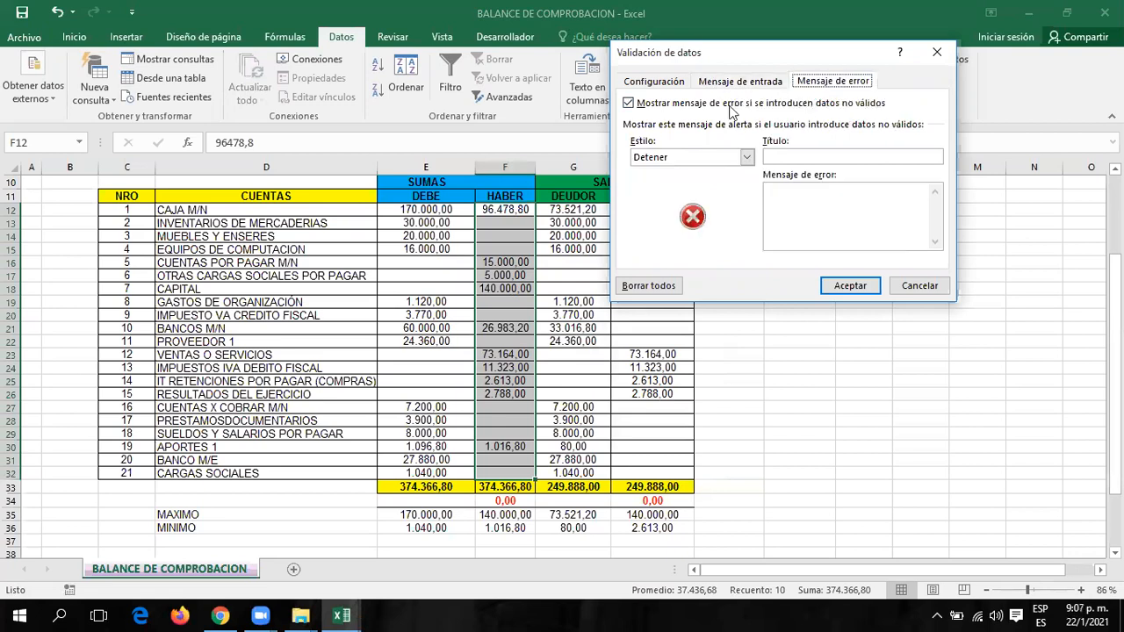
{"action": "left_click", "coordinate": [747, 158]}
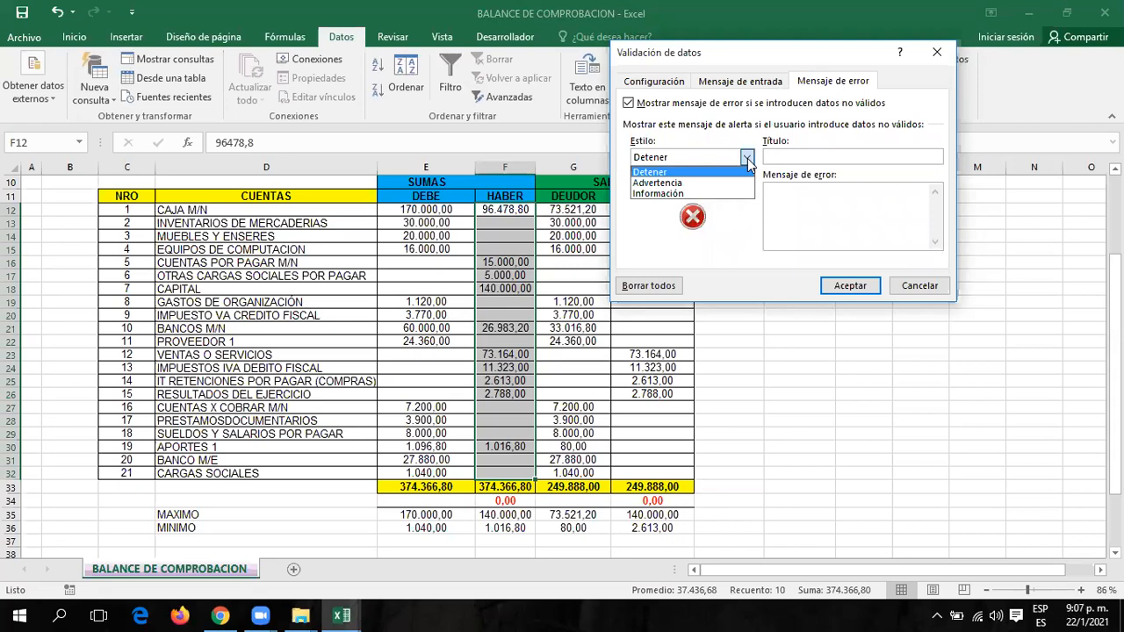
{"action": "left_click", "coordinate": [678, 183]}
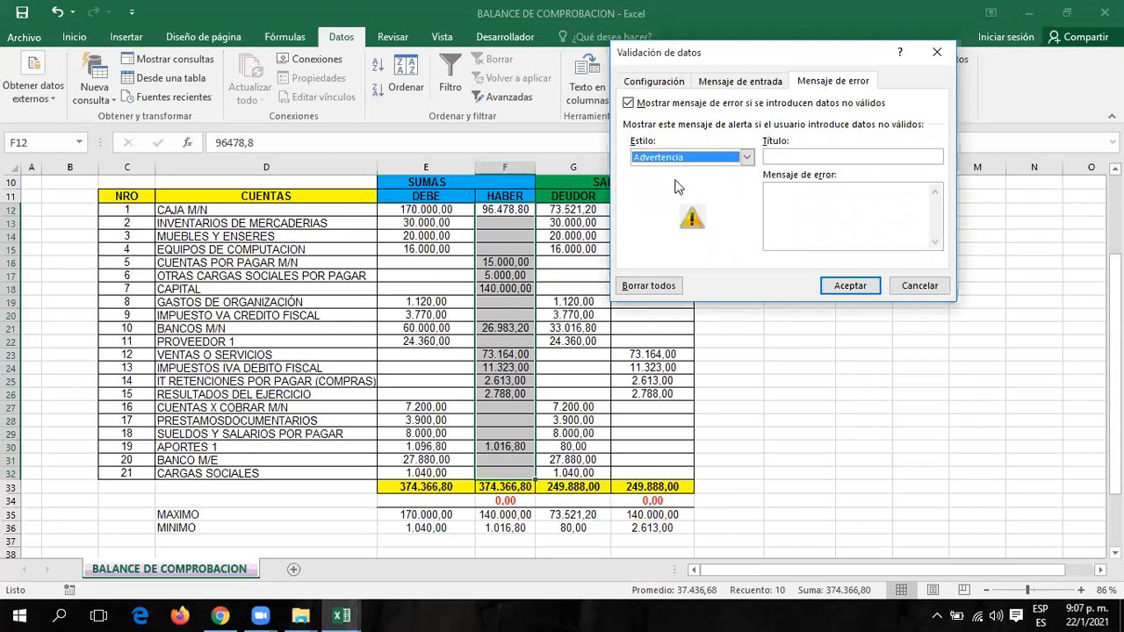
{"action": "left_click", "coordinate": [747, 157]}
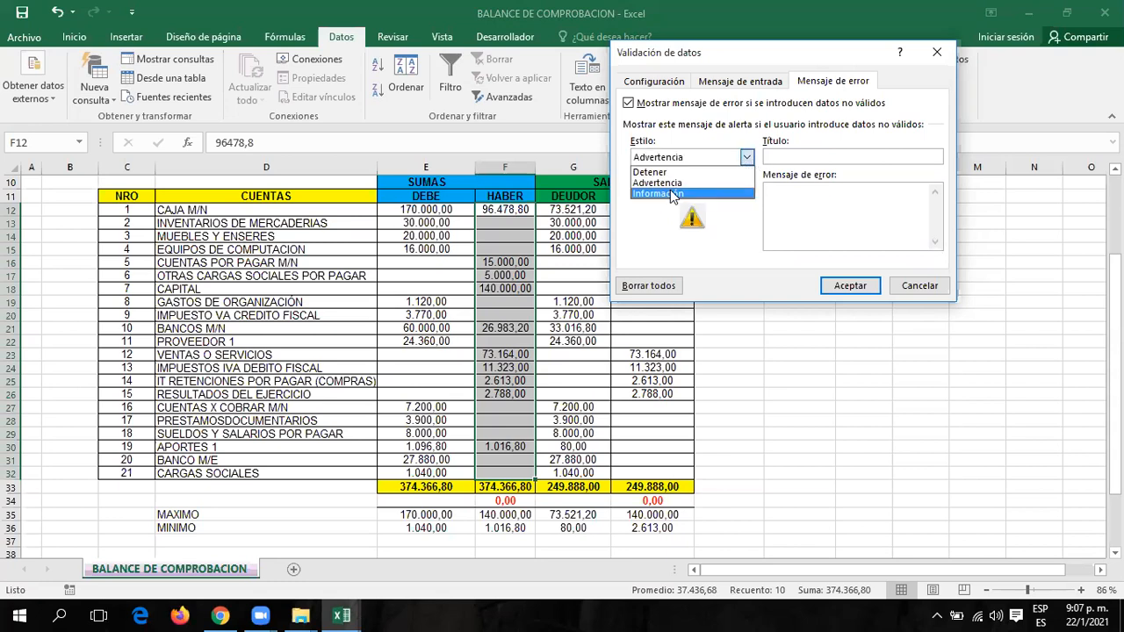
{"action": "left_click", "coordinate": [673, 195]}
{"action": "left_click", "coordinate": [751, 157]}
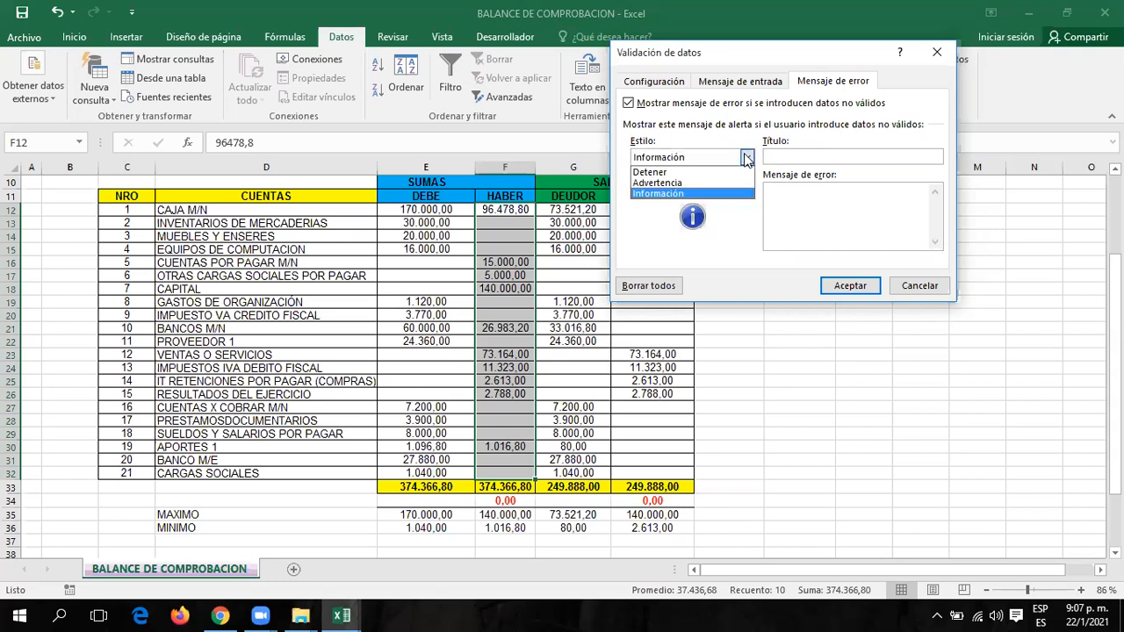
{"action": "left_click", "coordinate": [655, 170]}
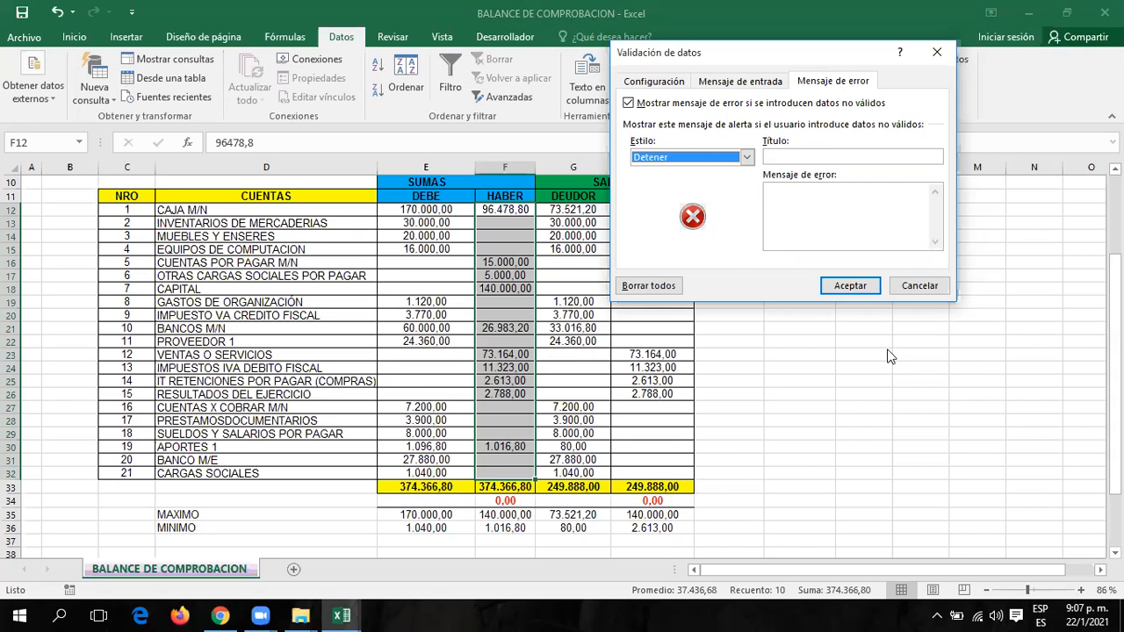
{"action": "left_click", "coordinate": [822, 158]}
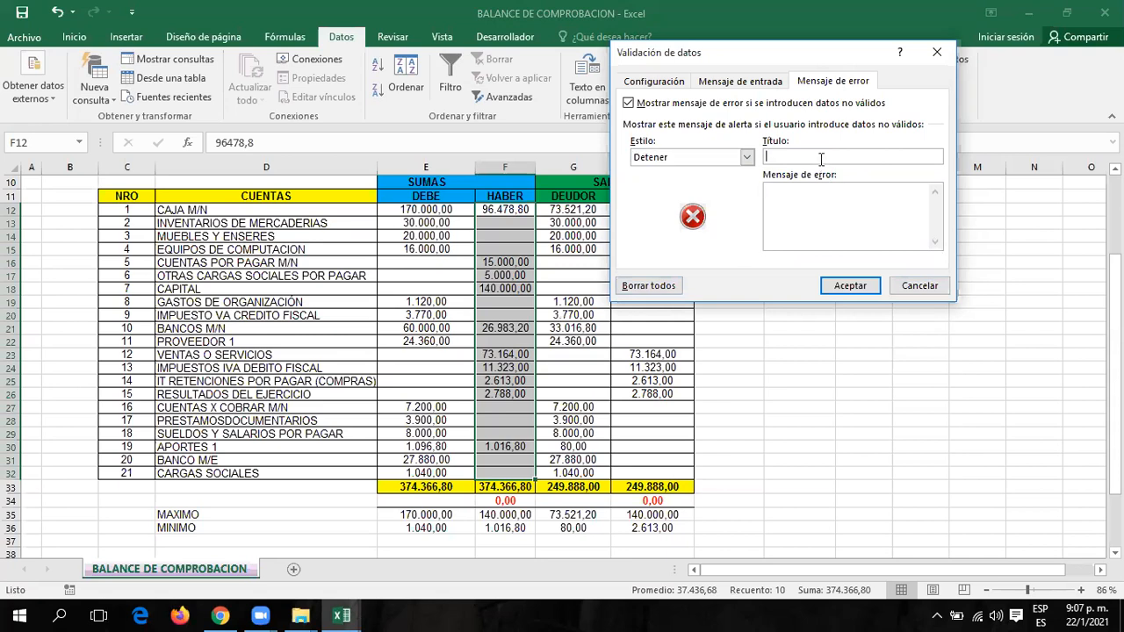
{"action": "type", "text": "ERROR"}
{"action": "left_click", "coordinate": [830, 286]}
{"action": "left_click", "coordinate": [497, 209]}
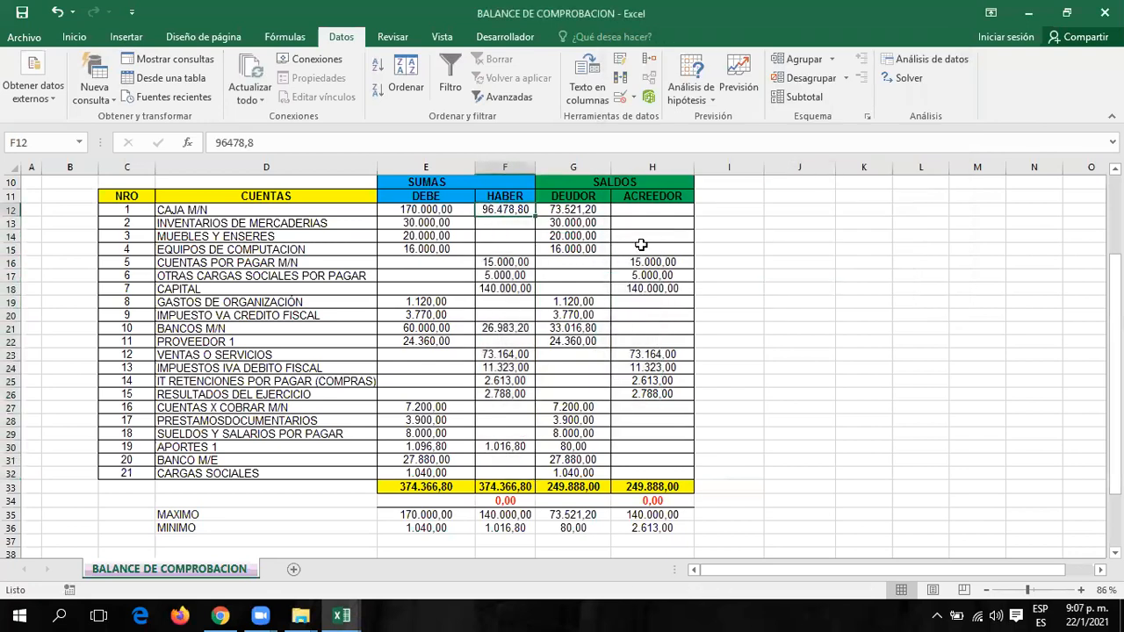
Enter 180000 for CAPITAL in F18, retry, then cancel so it keeps 140.000,00.
{"action": "left_click", "coordinate": [496, 289]}
{"action": "type", "text": "1"}
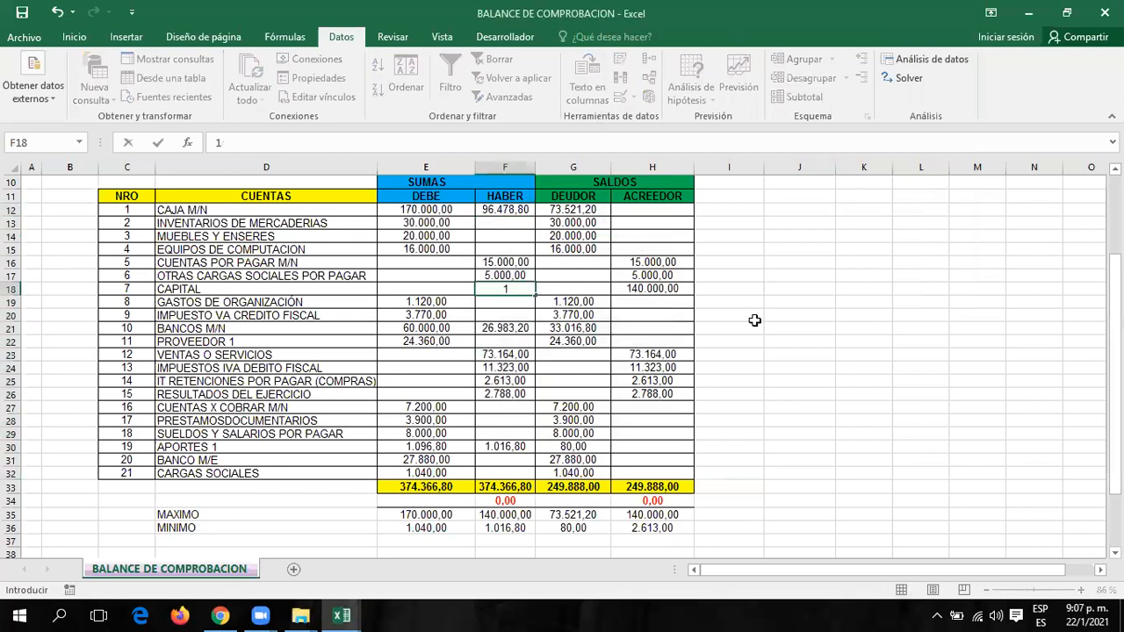
{"action": "type", "text": "80000"}
{"action": "key", "text": "Return"}
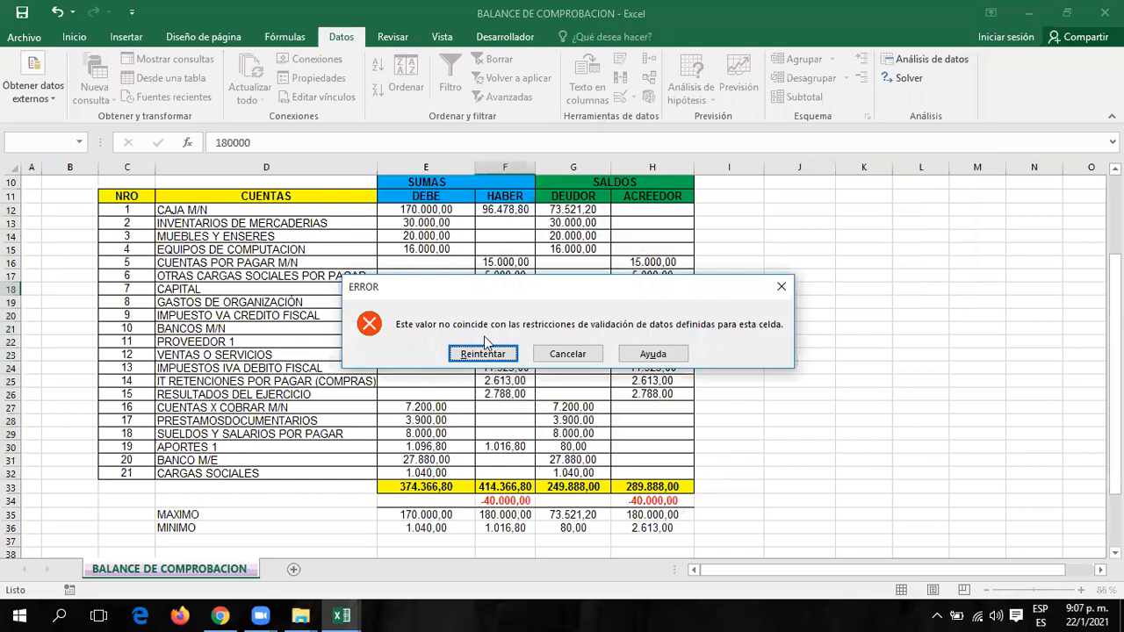
{"action": "left_click", "coordinate": [477, 354]}
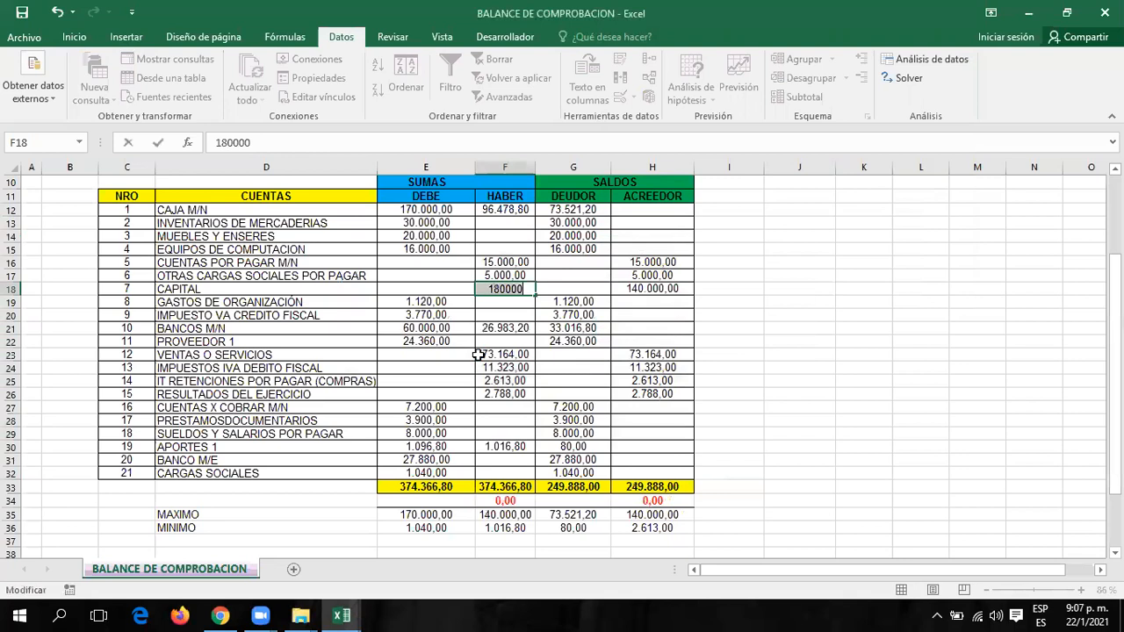
{"action": "key", "text": "Return"}
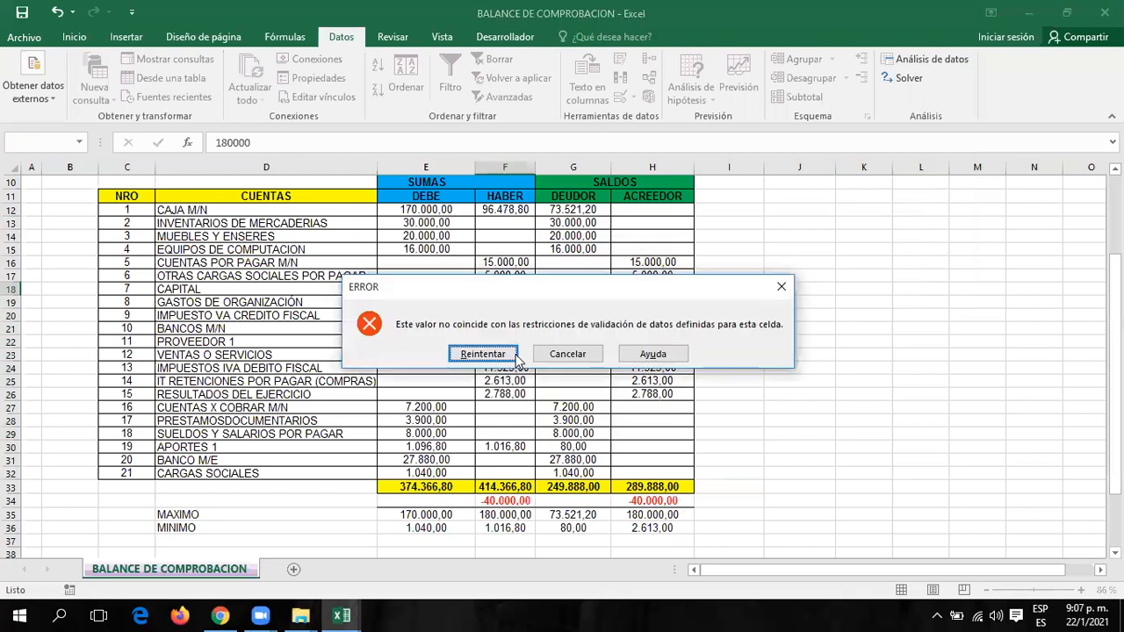
{"action": "left_click", "coordinate": [590, 354]}
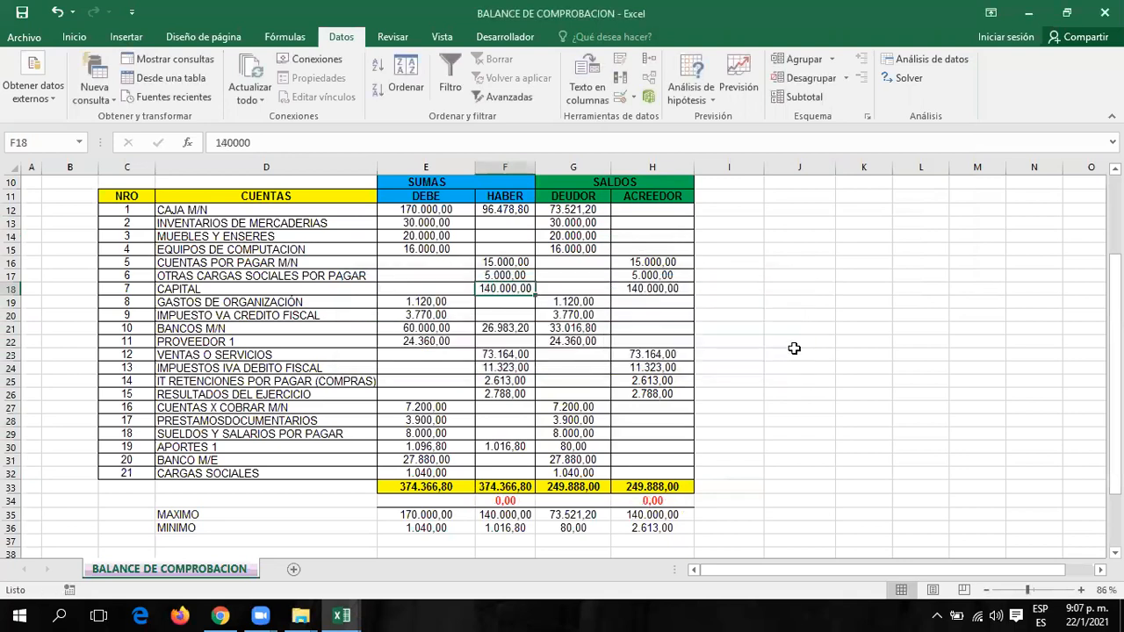
{"action": "left_click", "coordinate": [636, 98]}
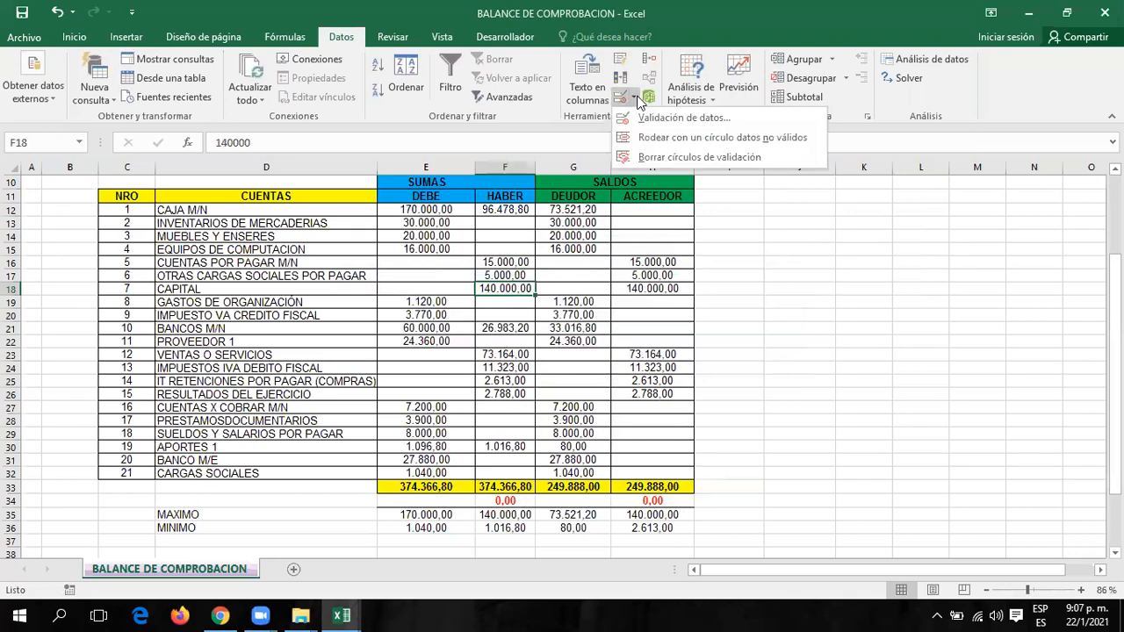
Circle invalid data, check F17's validation settings, then clear the validation circles.
{"action": "left_click", "coordinate": [649, 139]}
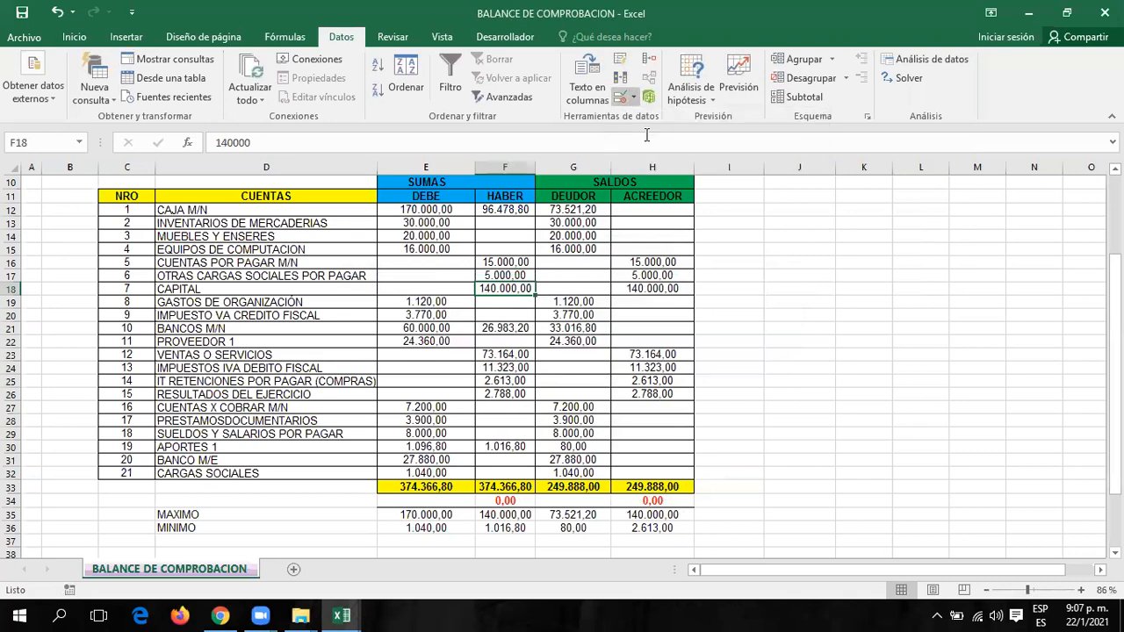
{"action": "left_click", "coordinate": [504, 274]}
{"action": "left_click", "coordinate": [621, 98]}
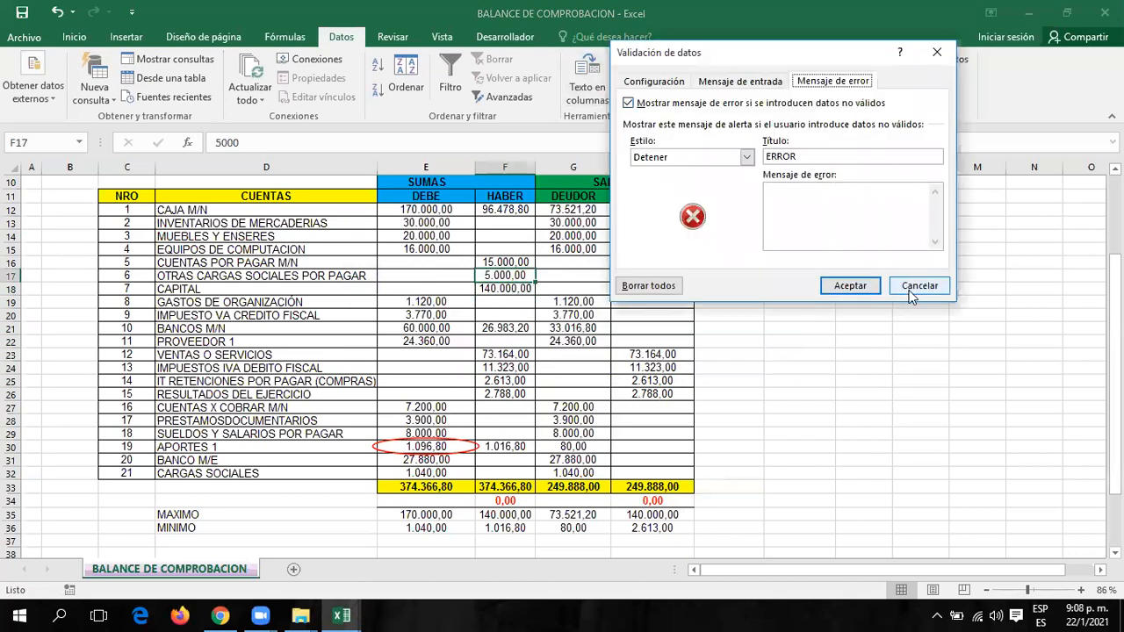
{"action": "left_click", "coordinate": [913, 287]}
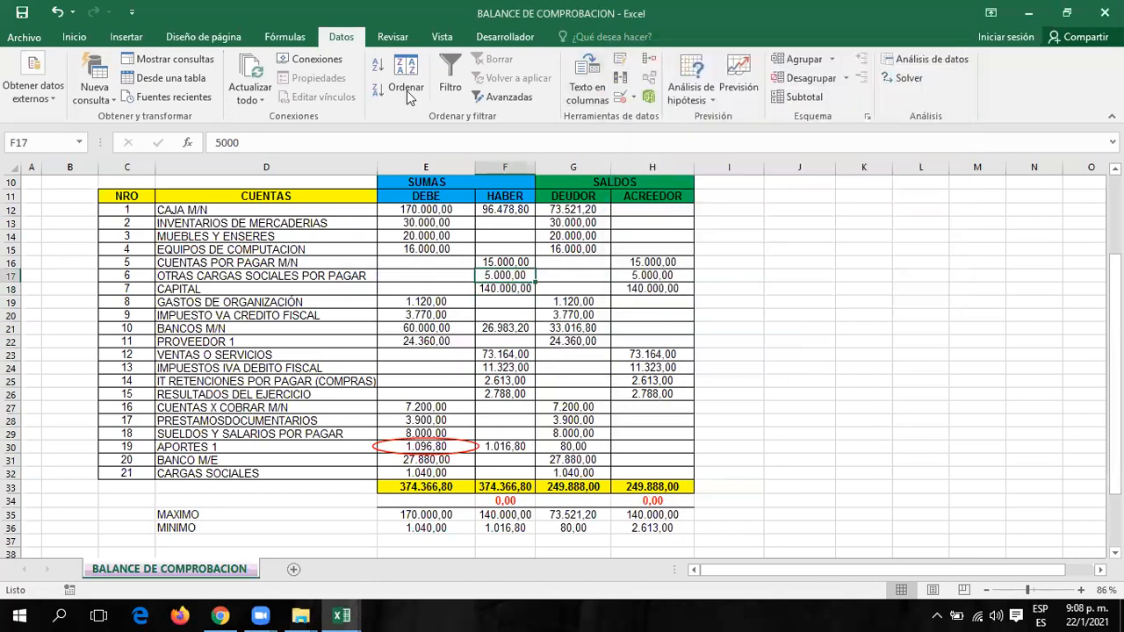
{"action": "left_click", "coordinate": [634, 98]}
{"action": "left_click", "coordinate": [686, 165]}
{"action": "left_click", "coordinate": [787, 299]}
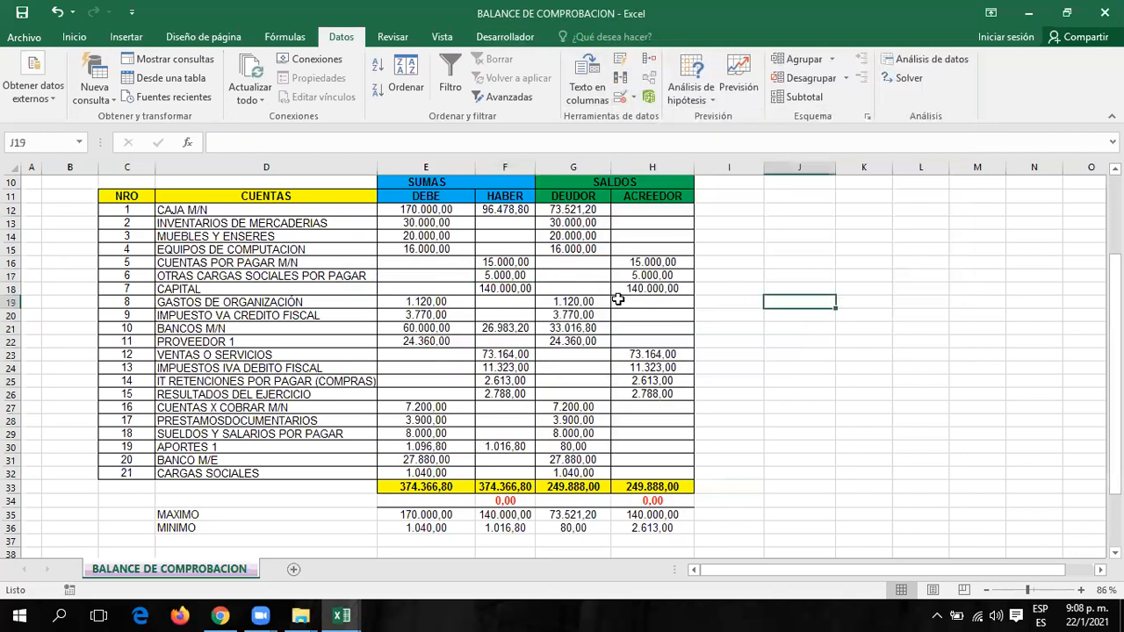
Circle and clear invalid data again for HABER F12:F32, then select the DEUDOR column.
{"action": "left_click_drag", "start_coordinate": [520, 211], "coordinate": [506, 474]}
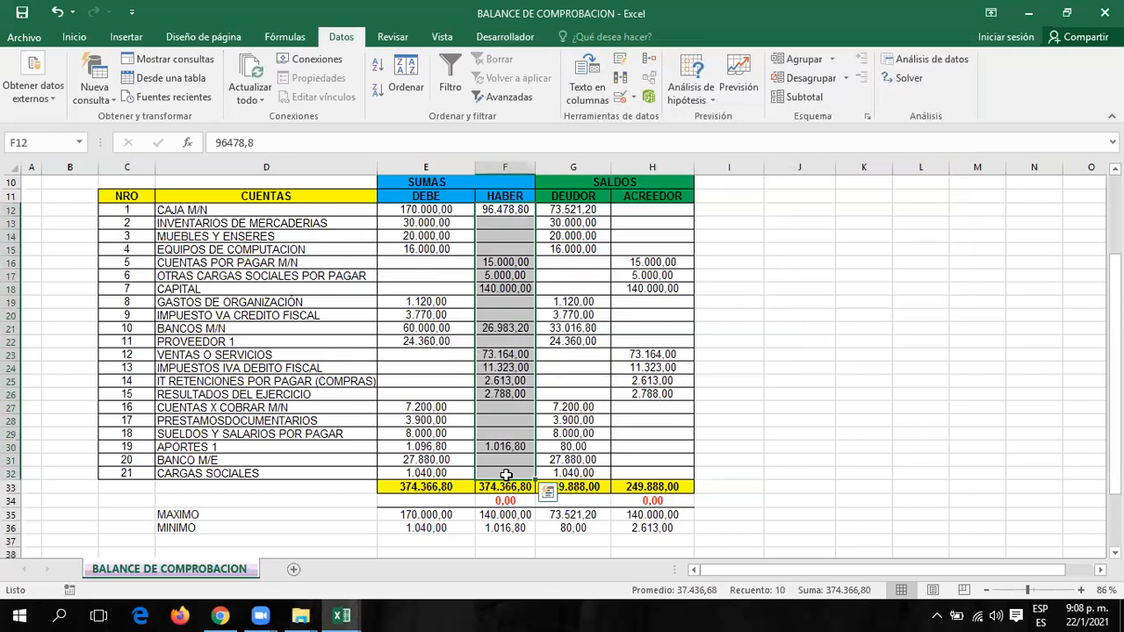
{"action": "left_click", "coordinate": [633, 99]}
{"action": "left_click", "coordinate": [634, 137]}
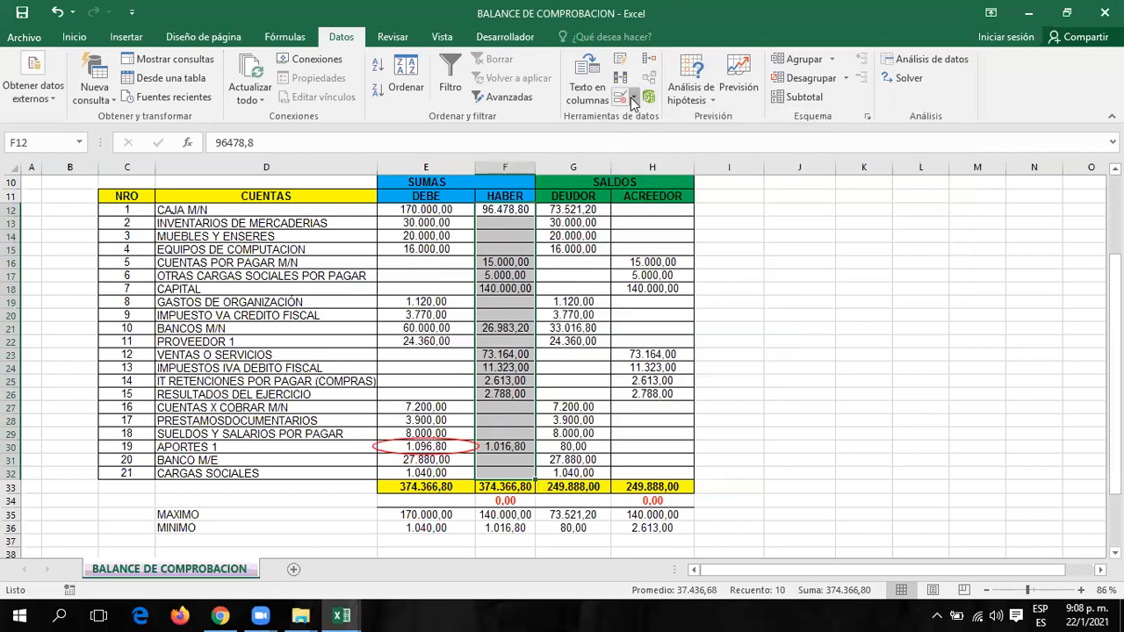
{"action": "left_click", "coordinate": [633, 98]}
{"action": "left_click", "coordinate": [650, 157]}
{"action": "left_click", "coordinate": [792, 314]}
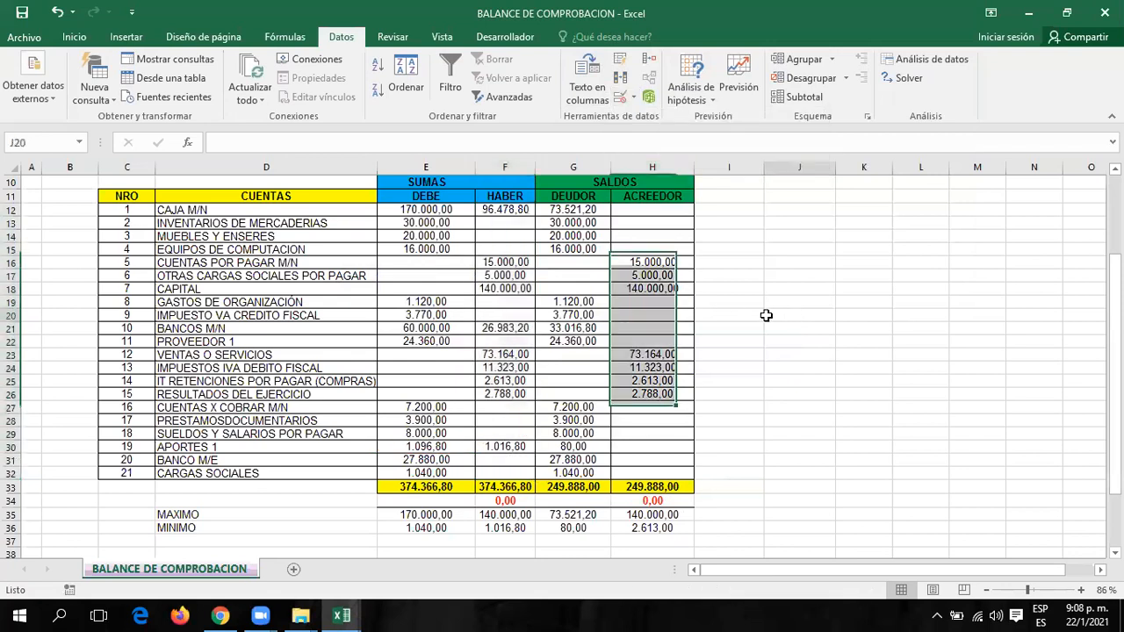
{"action": "left_click_drag", "start_coordinate": [572, 210], "coordinate": [578, 471]}
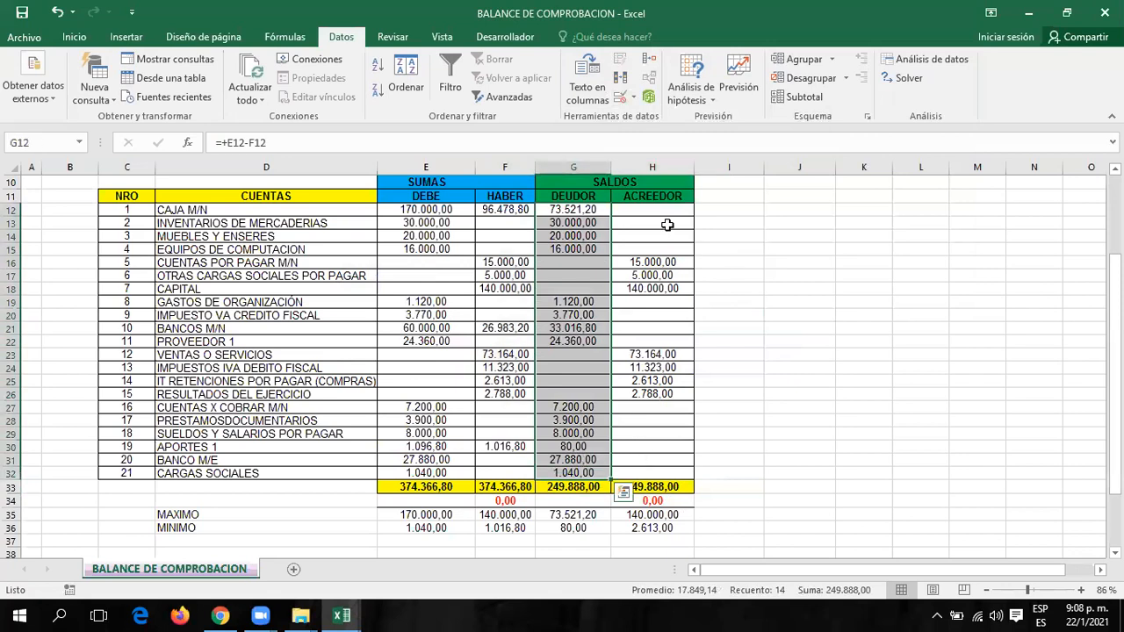
{"action": "left_click", "coordinate": [635, 99]}
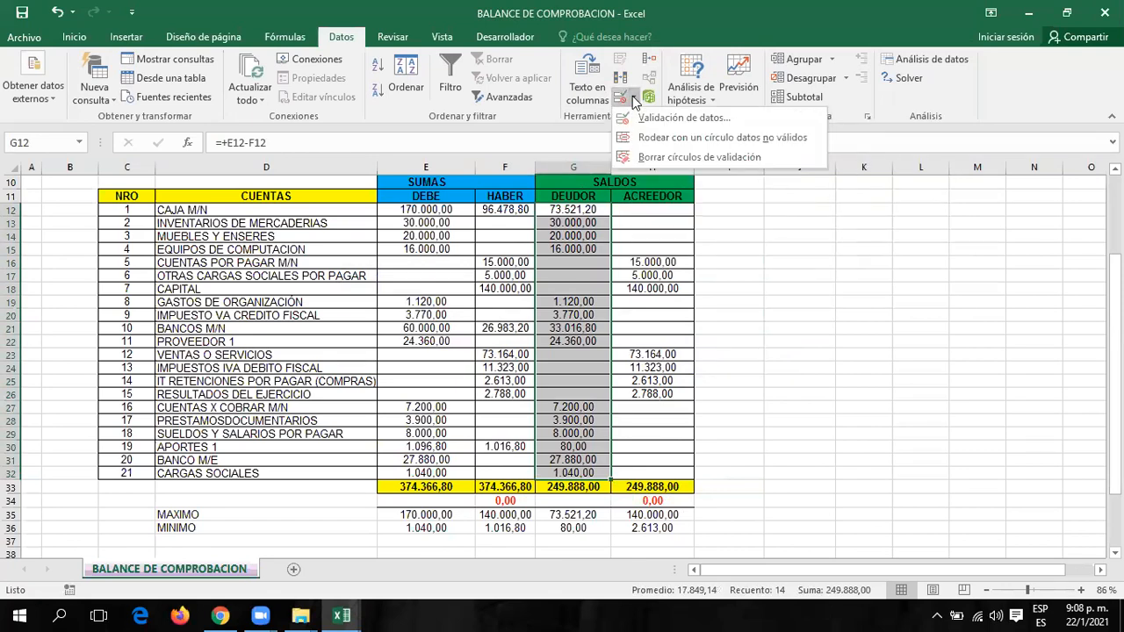
{"action": "left_click", "coordinate": [650, 119]}
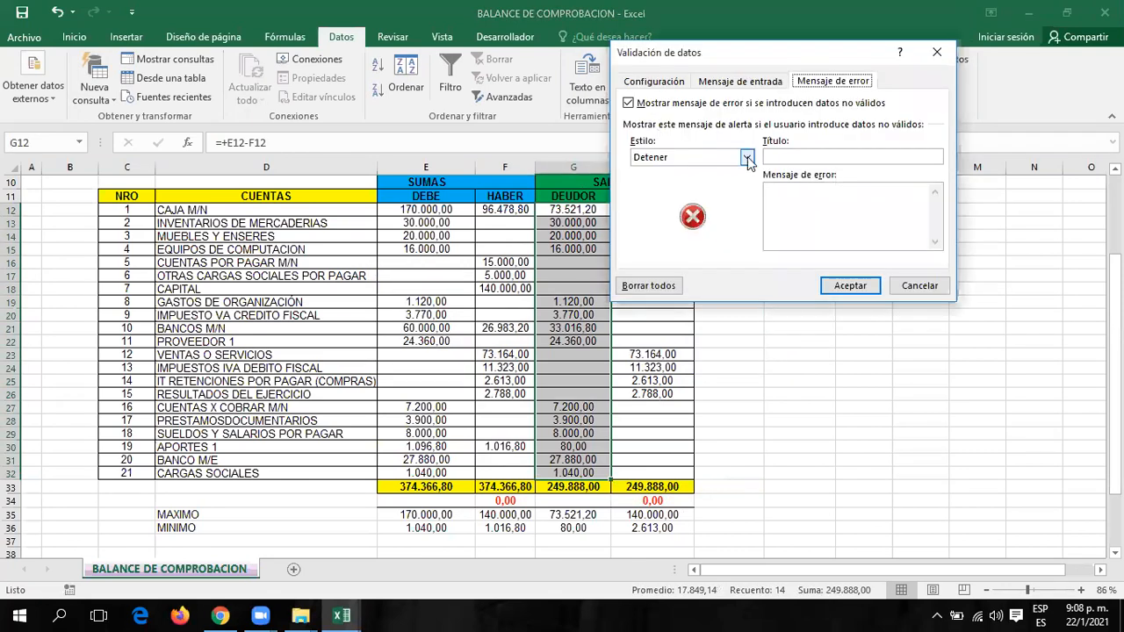
{"action": "left_click", "coordinate": [660, 84]}
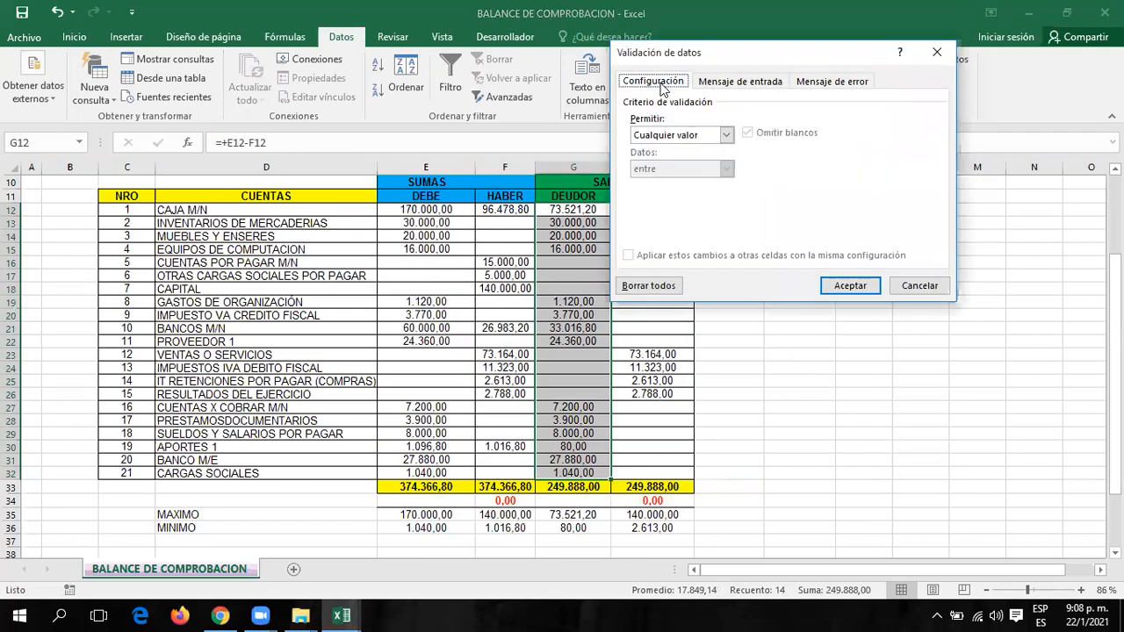
{"action": "left_click", "coordinate": [730, 136]}
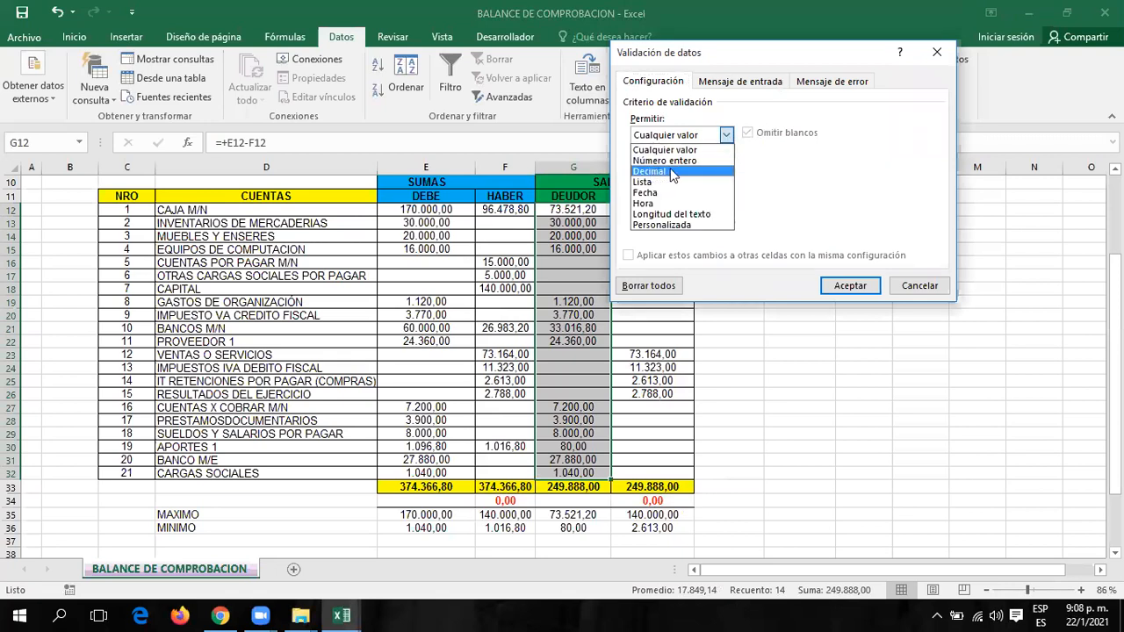
{"action": "left_click", "coordinate": [918, 286]}
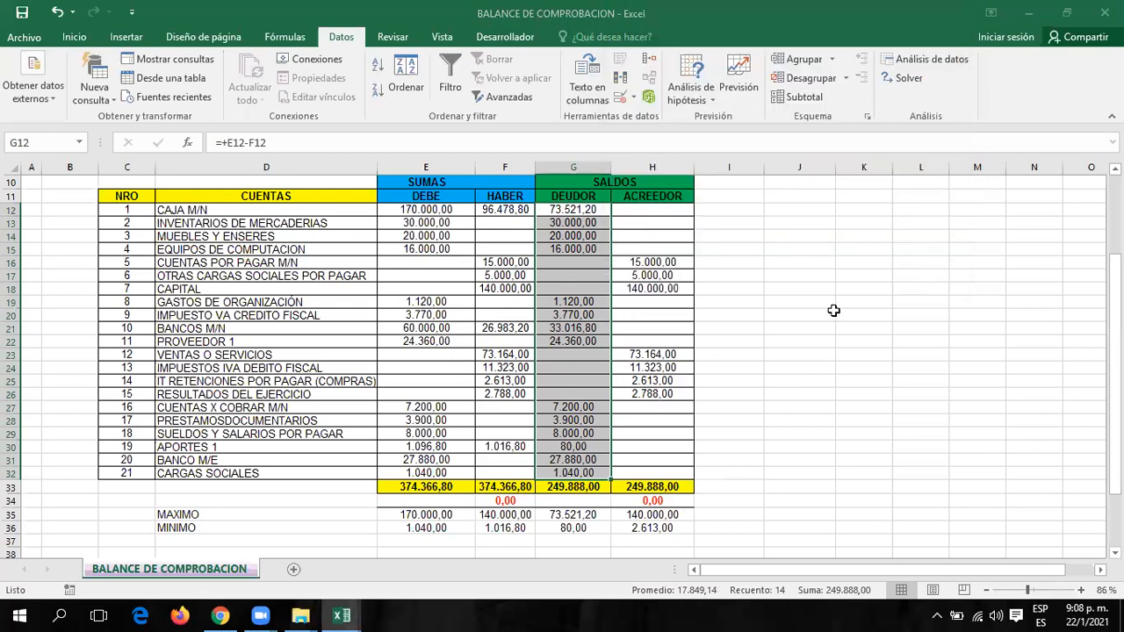
{"action": "left_click", "coordinate": [668, 230]}
{"action": "left_click_drag", "start_coordinate": [553, 211], "coordinate": [685, 484]}
{"action": "left_click", "coordinate": [866, 384]}
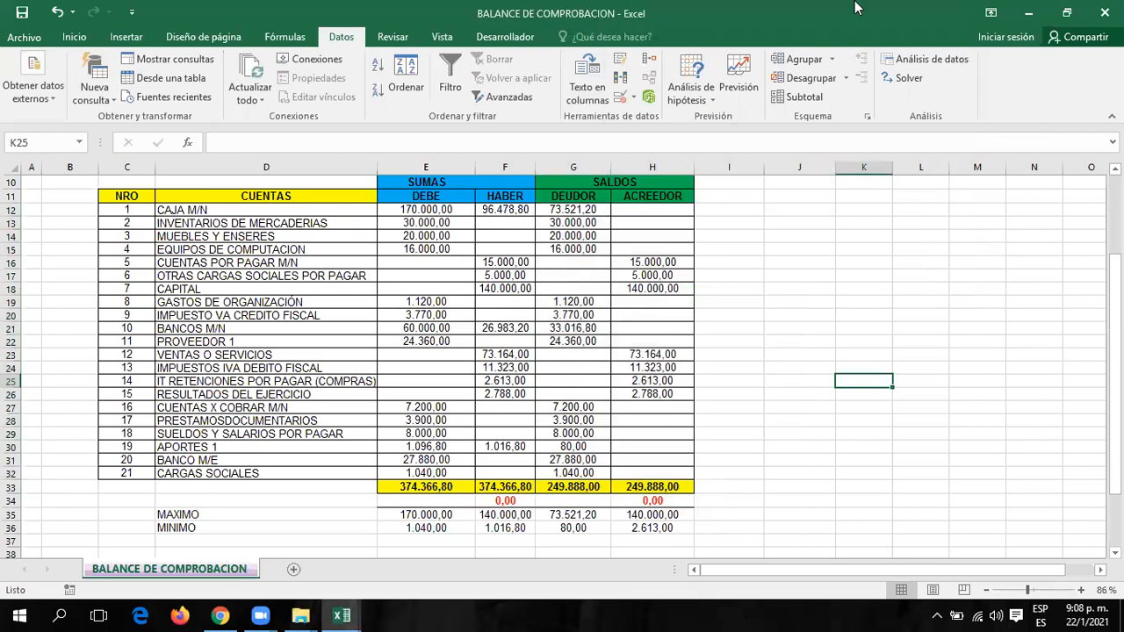
{"action": "left_click_drag", "start_coordinate": [446, 212], "coordinate": [446, 470]}
Trace precedents of the E33 DEBE total after dismissing two no-formula warnings.
{"action": "left_click", "coordinate": [285, 37]}
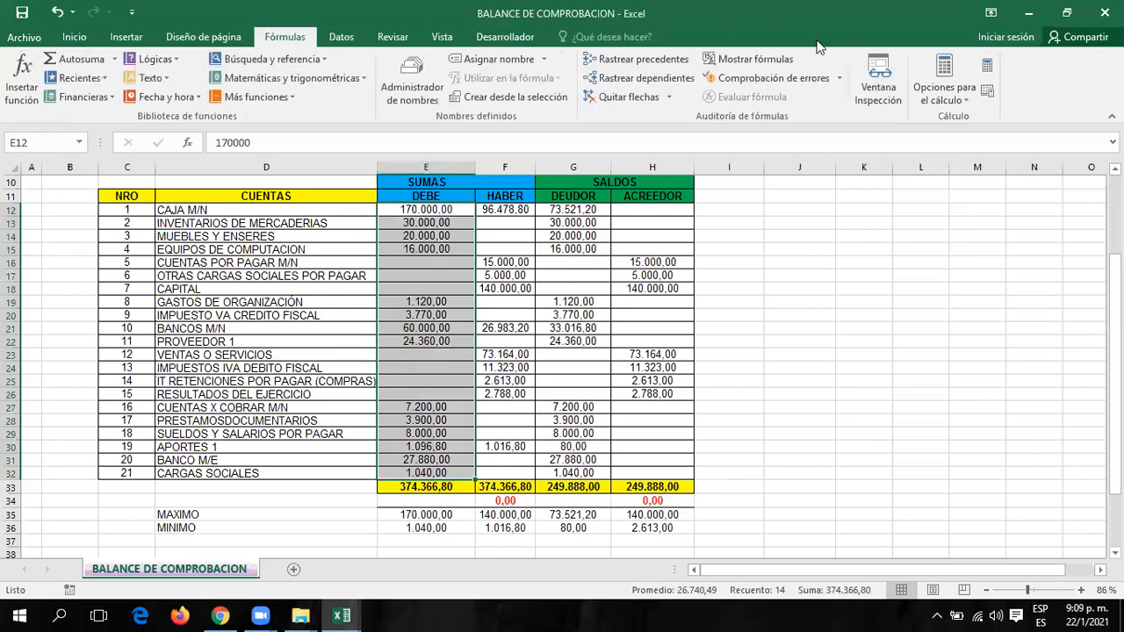
{"action": "left_click", "coordinate": [639, 59]}
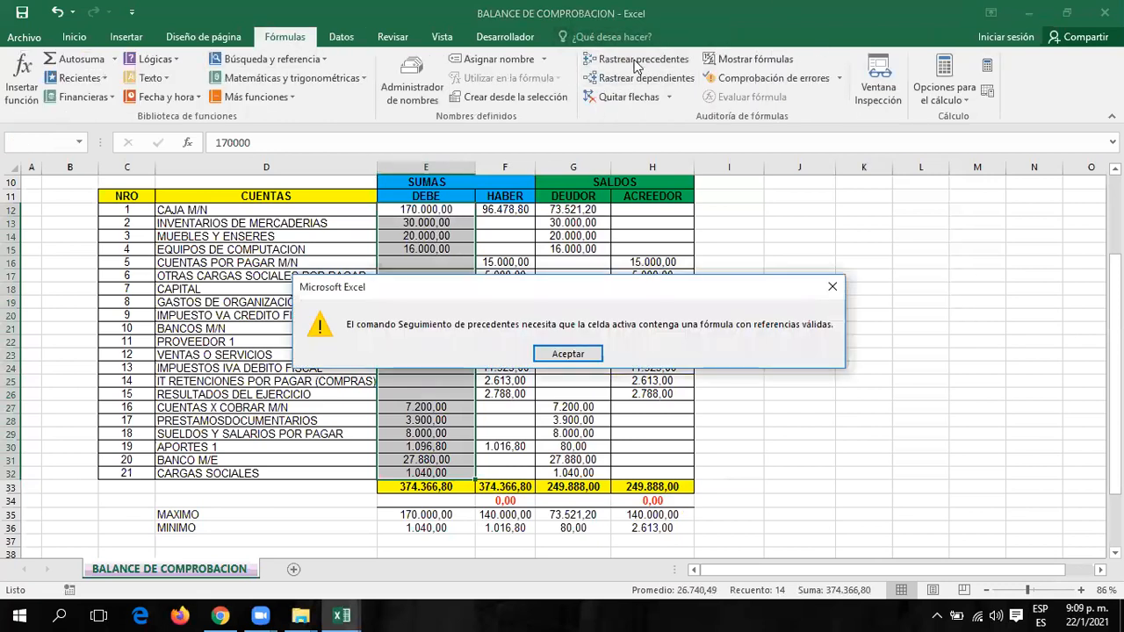
{"action": "left_click", "coordinate": [572, 354]}
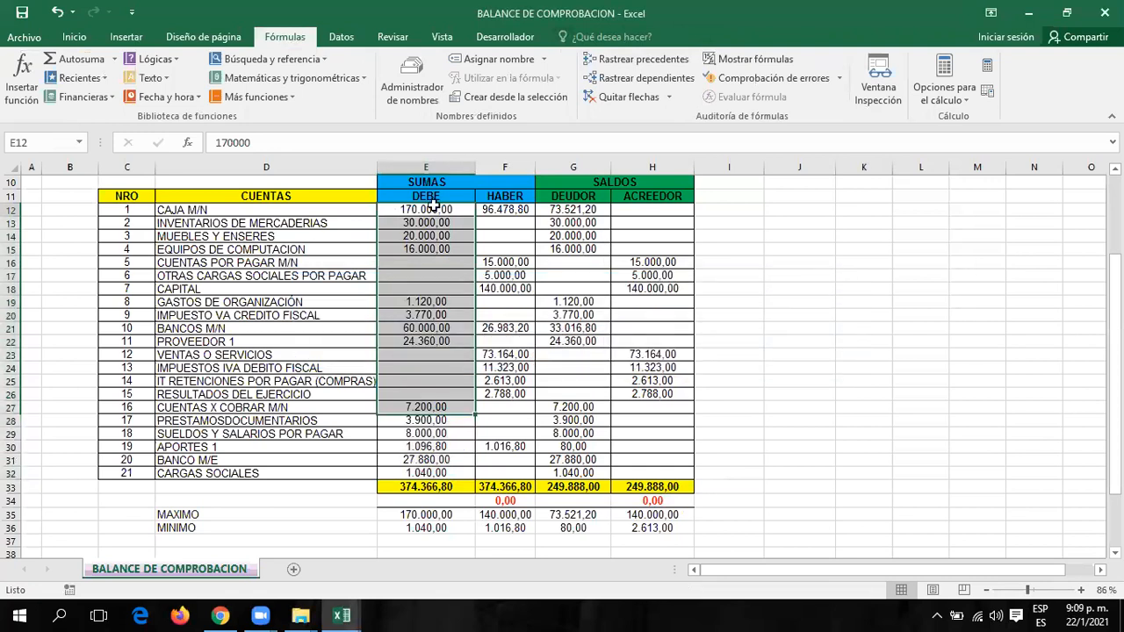
{"action": "left_click", "coordinate": [661, 62]}
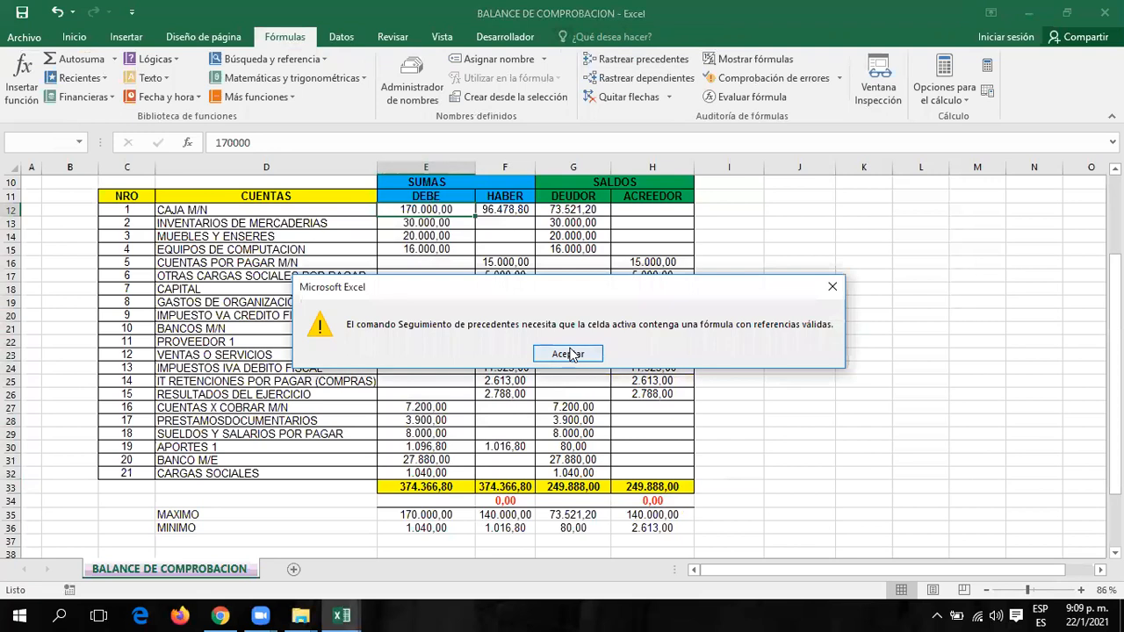
{"action": "left_click", "coordinate": [570, 354]}
{"action": "left_click", "coordinate": [397, 486]}
{"action": "left_click", "coordinate": [617, 61]}
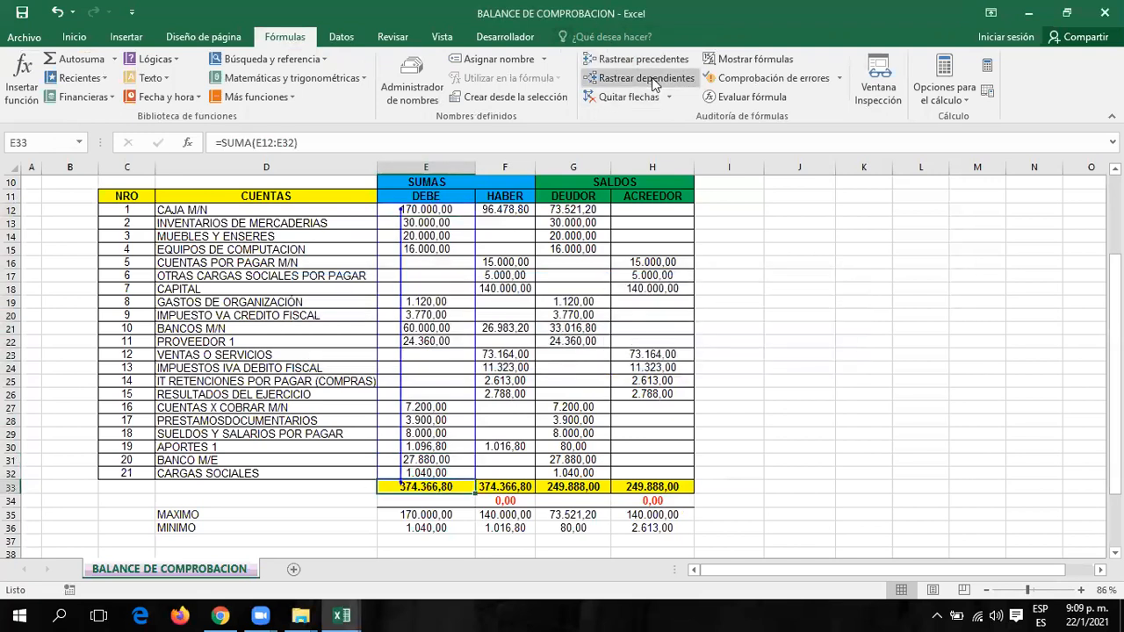
Trace E33's dependent to F34 and switch on Mostrar fórmulas.
{"action": "left_click", "coordinate": [653, 80]}
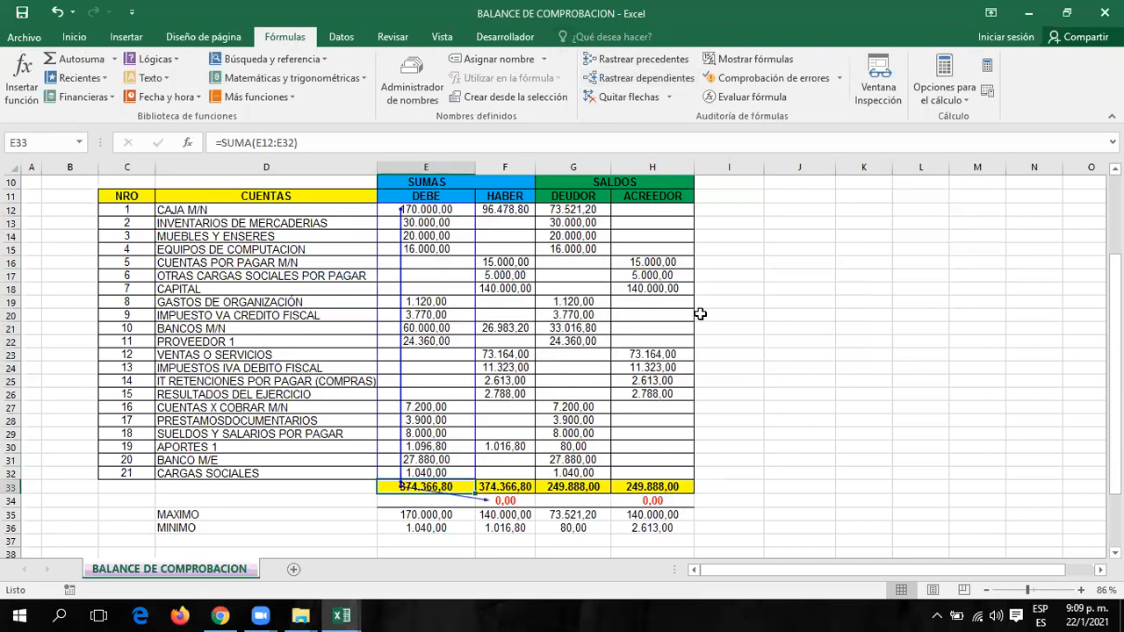
{"action": "left_click", "coordinate": [763, 63]}
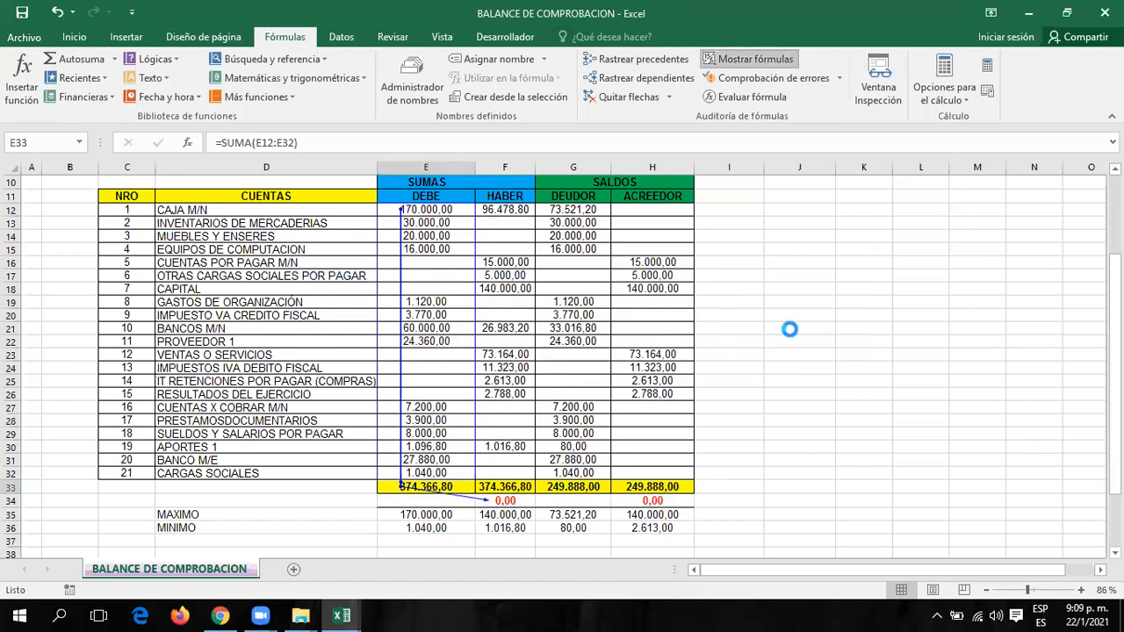
{"action": "left_click_drag", "start_coordinate": [874, 576], "coordinate": [990, 575]}
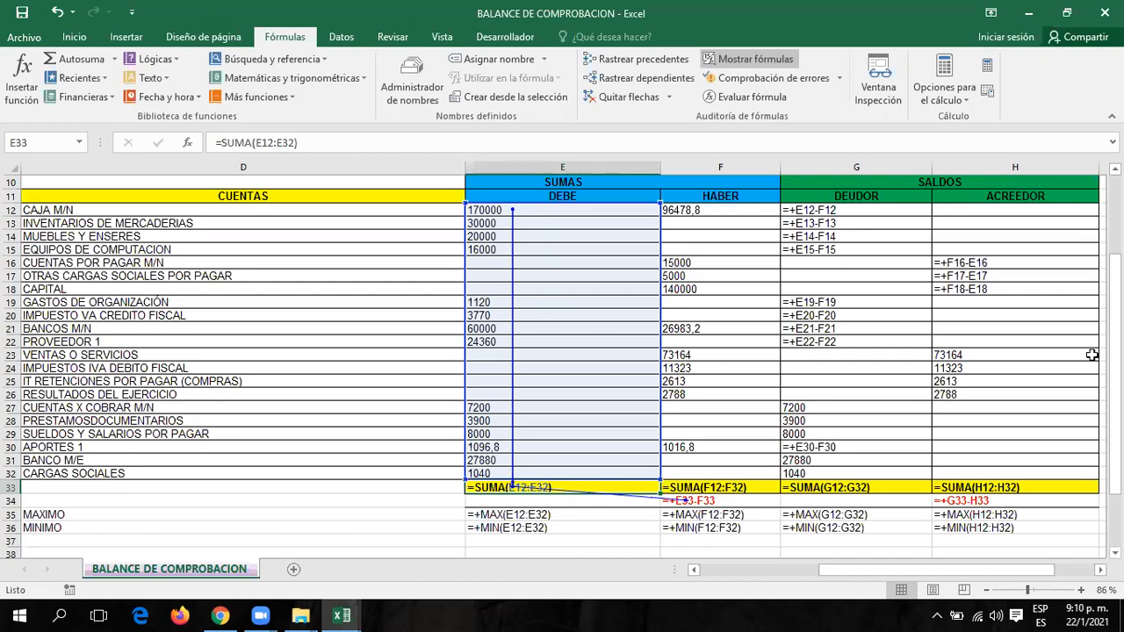
Turn off Mostrar fórmulas, remove all trace arrows, and scroll back to the top.
{"action": "left_click", "coordinate": [773, 58]}
{"action": "left_click", "coordinate": [639, 102]}
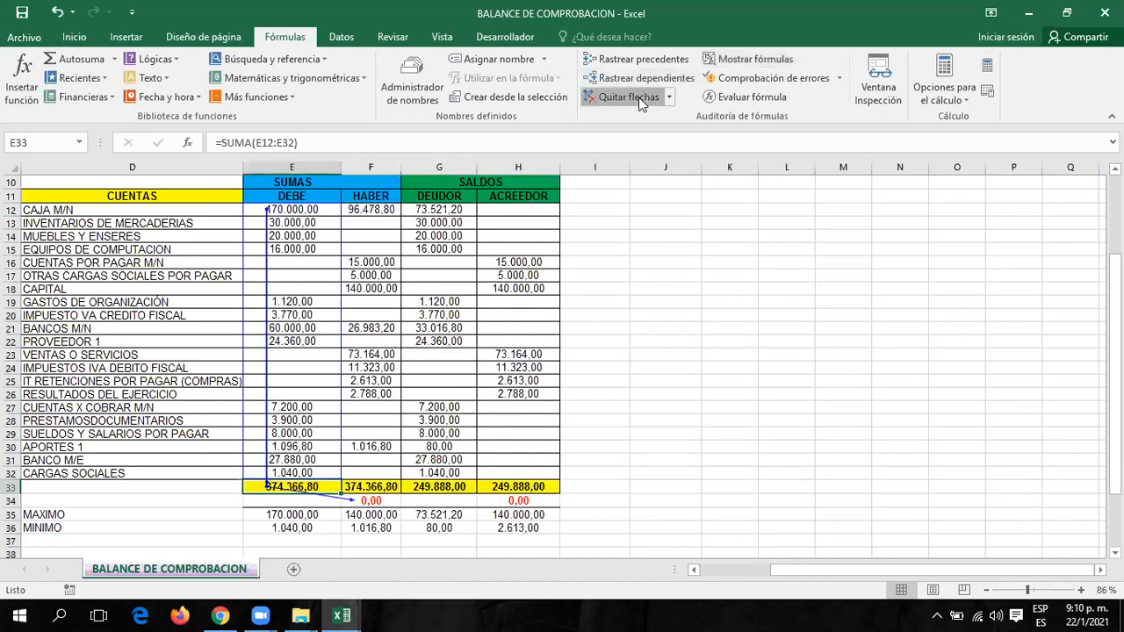
{"action": "left_click", "coordinate": [685, 240]}
{"action": "scroll", "coordinate": [741, 347], "scroll_direction": "up", "scroll_amount": 2}
{"action": "scroll", "coordinate": [741, 347], "scroll_direction": "up", "scroll_amount": 1}
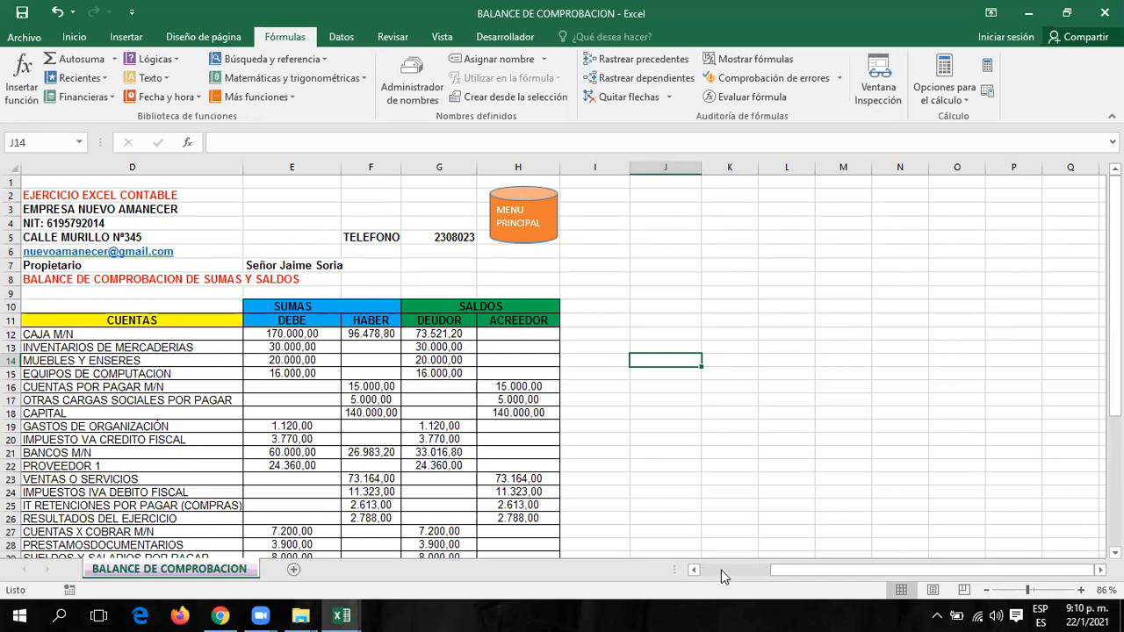
{"action": "left_click", "coordinate": [935, 279]}
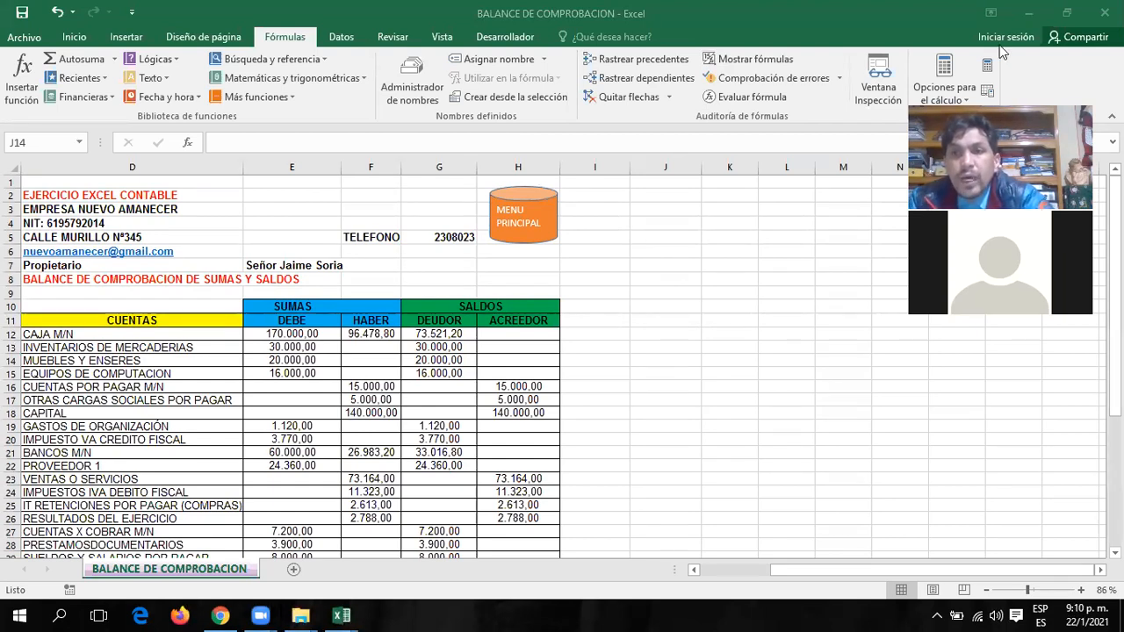
{"action": "left_click_drag", "start_coordinate": [994, 105], "coordinate": [926, 11]}
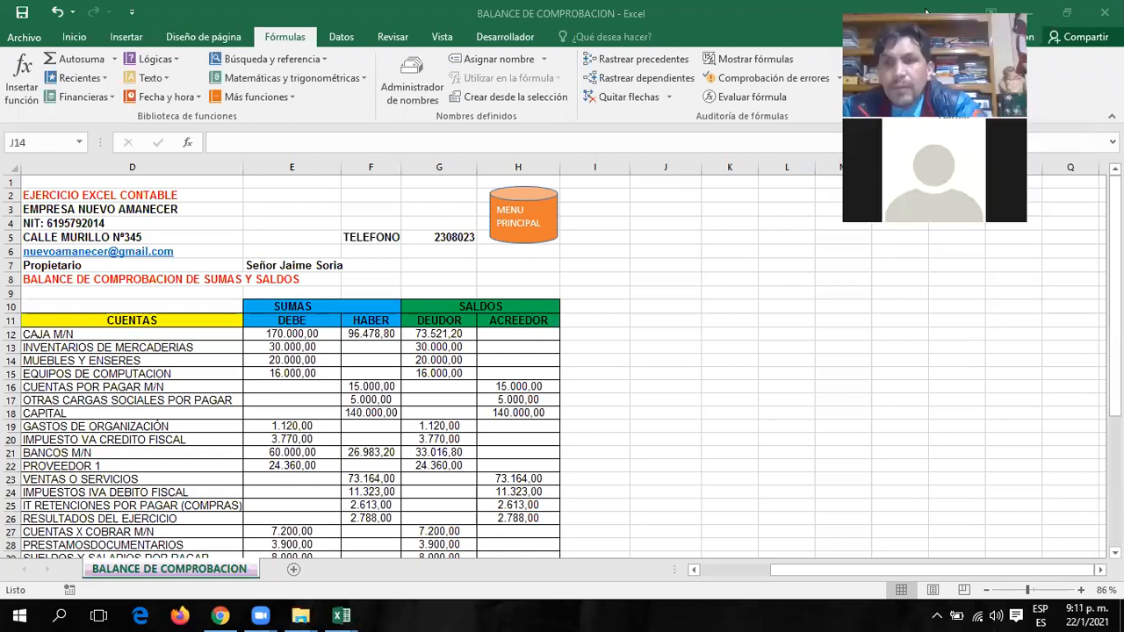